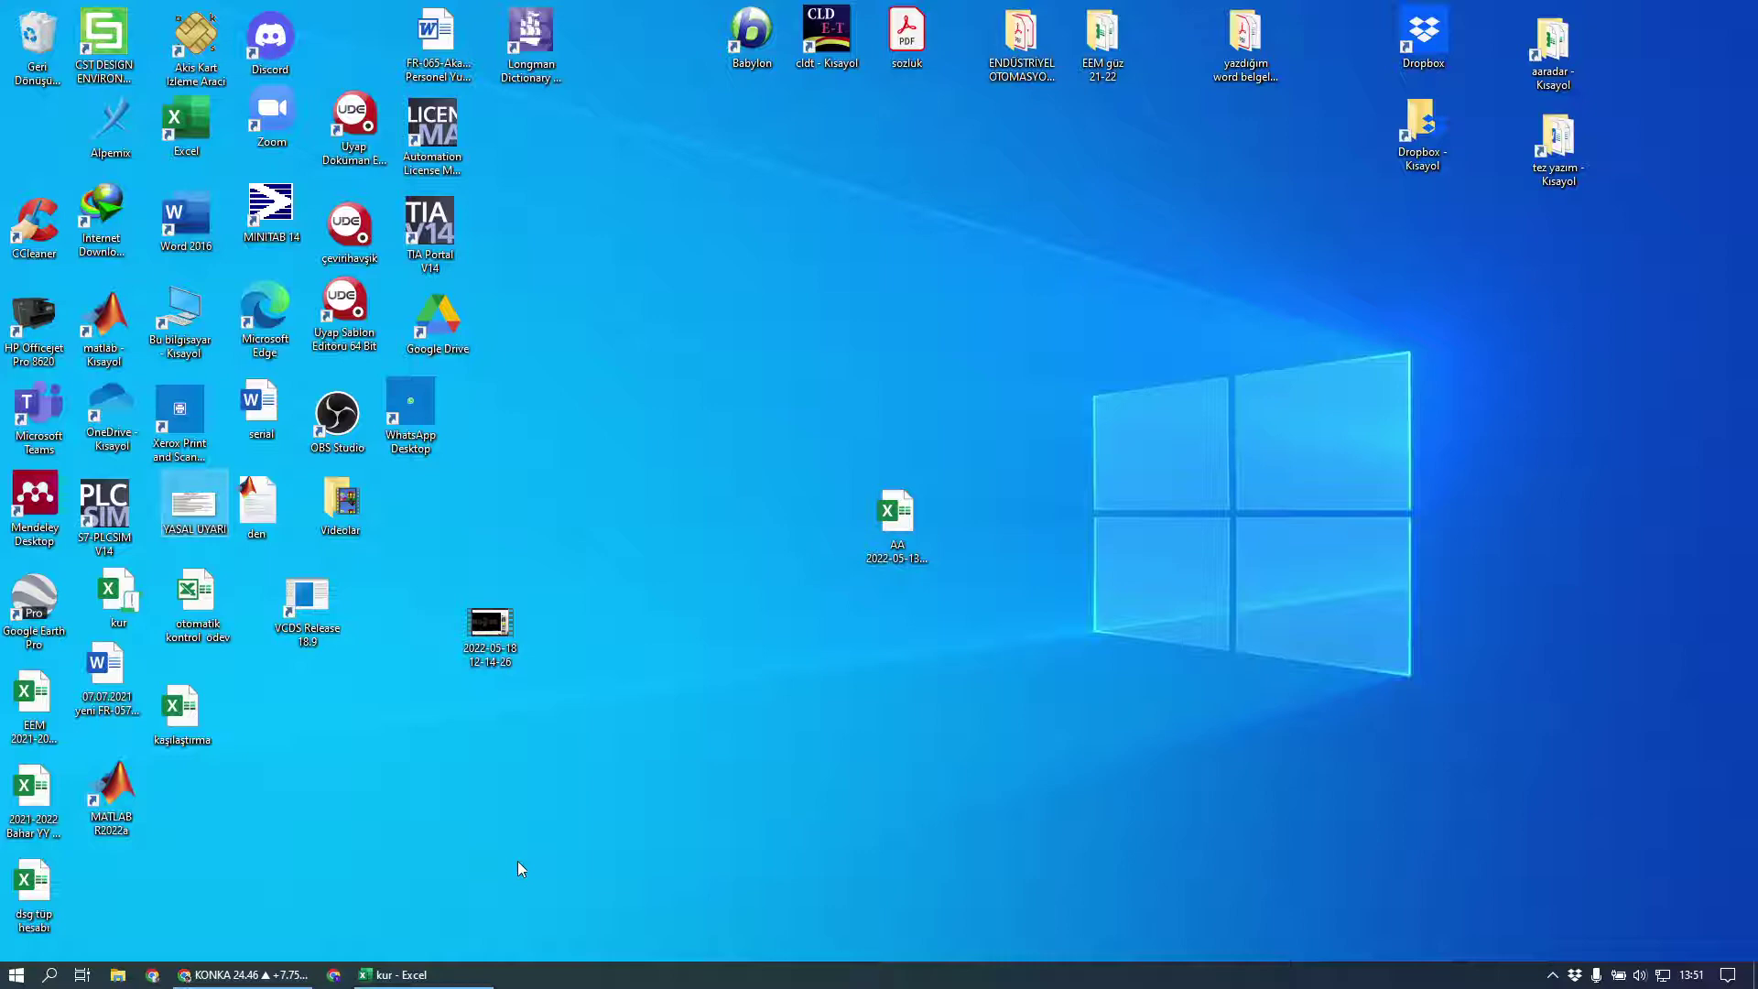
Step: Look at the KONKA stock chart, switch to the kur workbook in Excel and bring up the PORTFÖYÜM table
{"action": "left_click", "coordinate": [281, 975]}
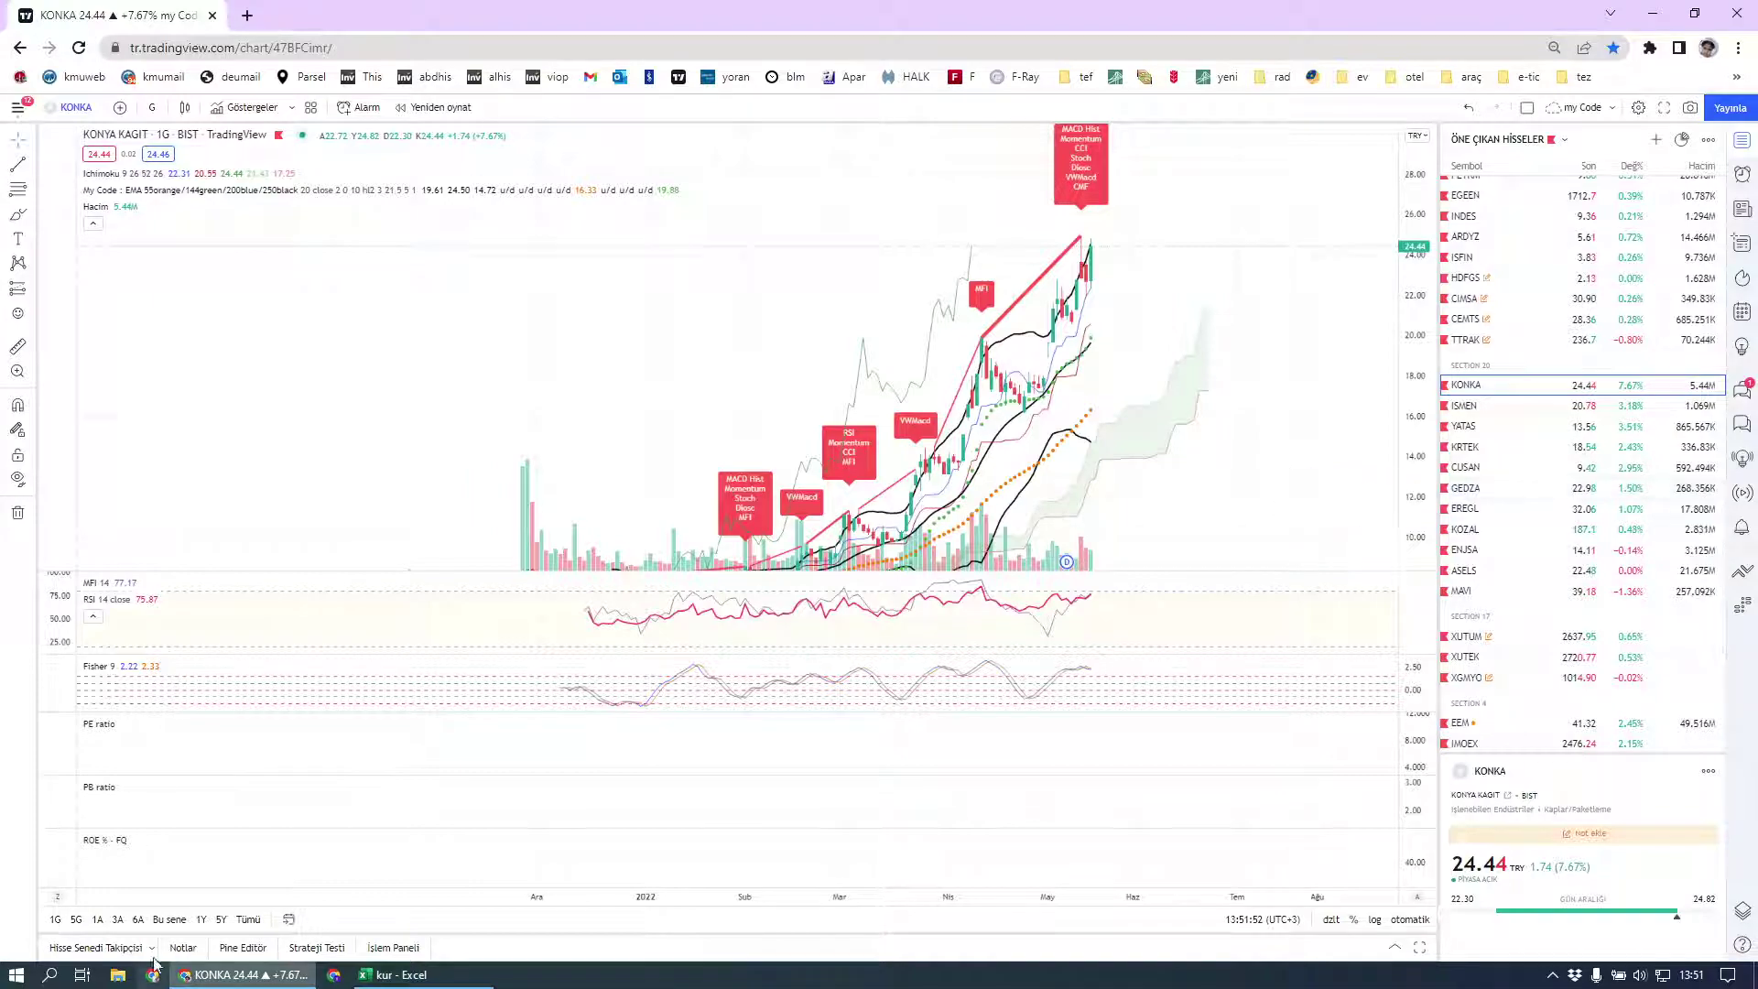
{"action": "left_click", "coordinate": [439, 975]}
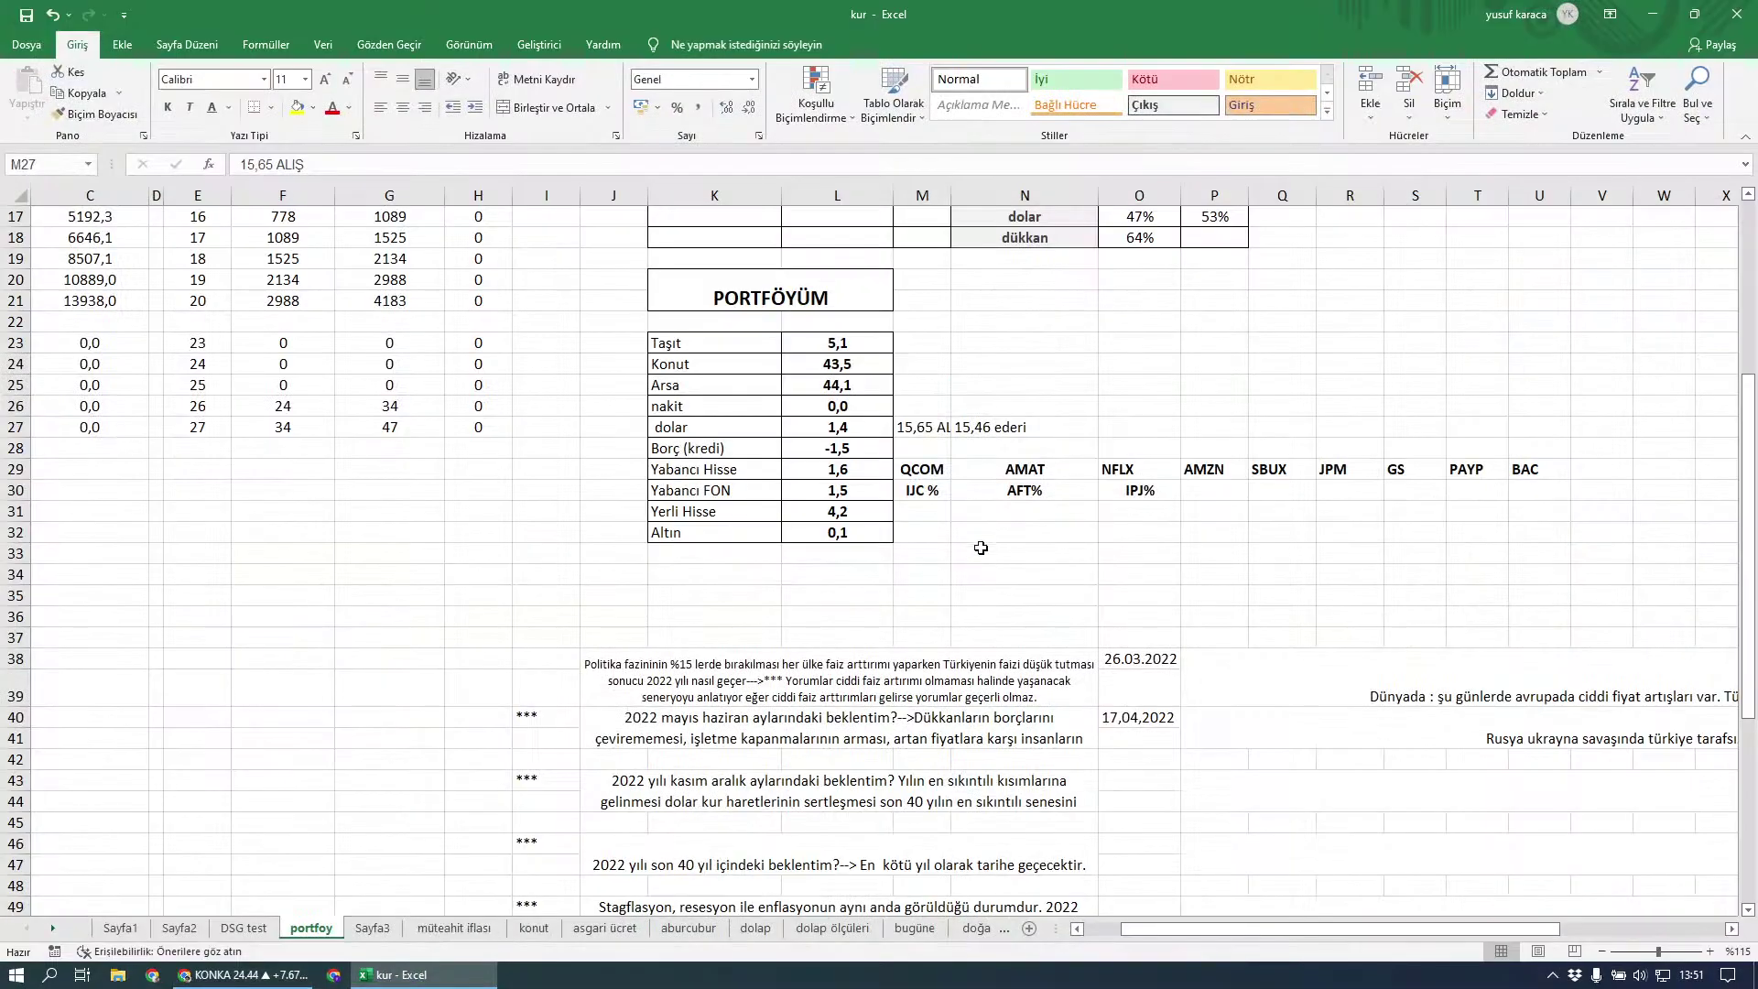
{"action": "scroll", "coordinate": [996, 524], "scroll_direction": "up", "scroll_amount": 3}
{"action": "scroll", "coordinate": [996, 524], "scroll_direction": "up", "scroll_amount": 3}
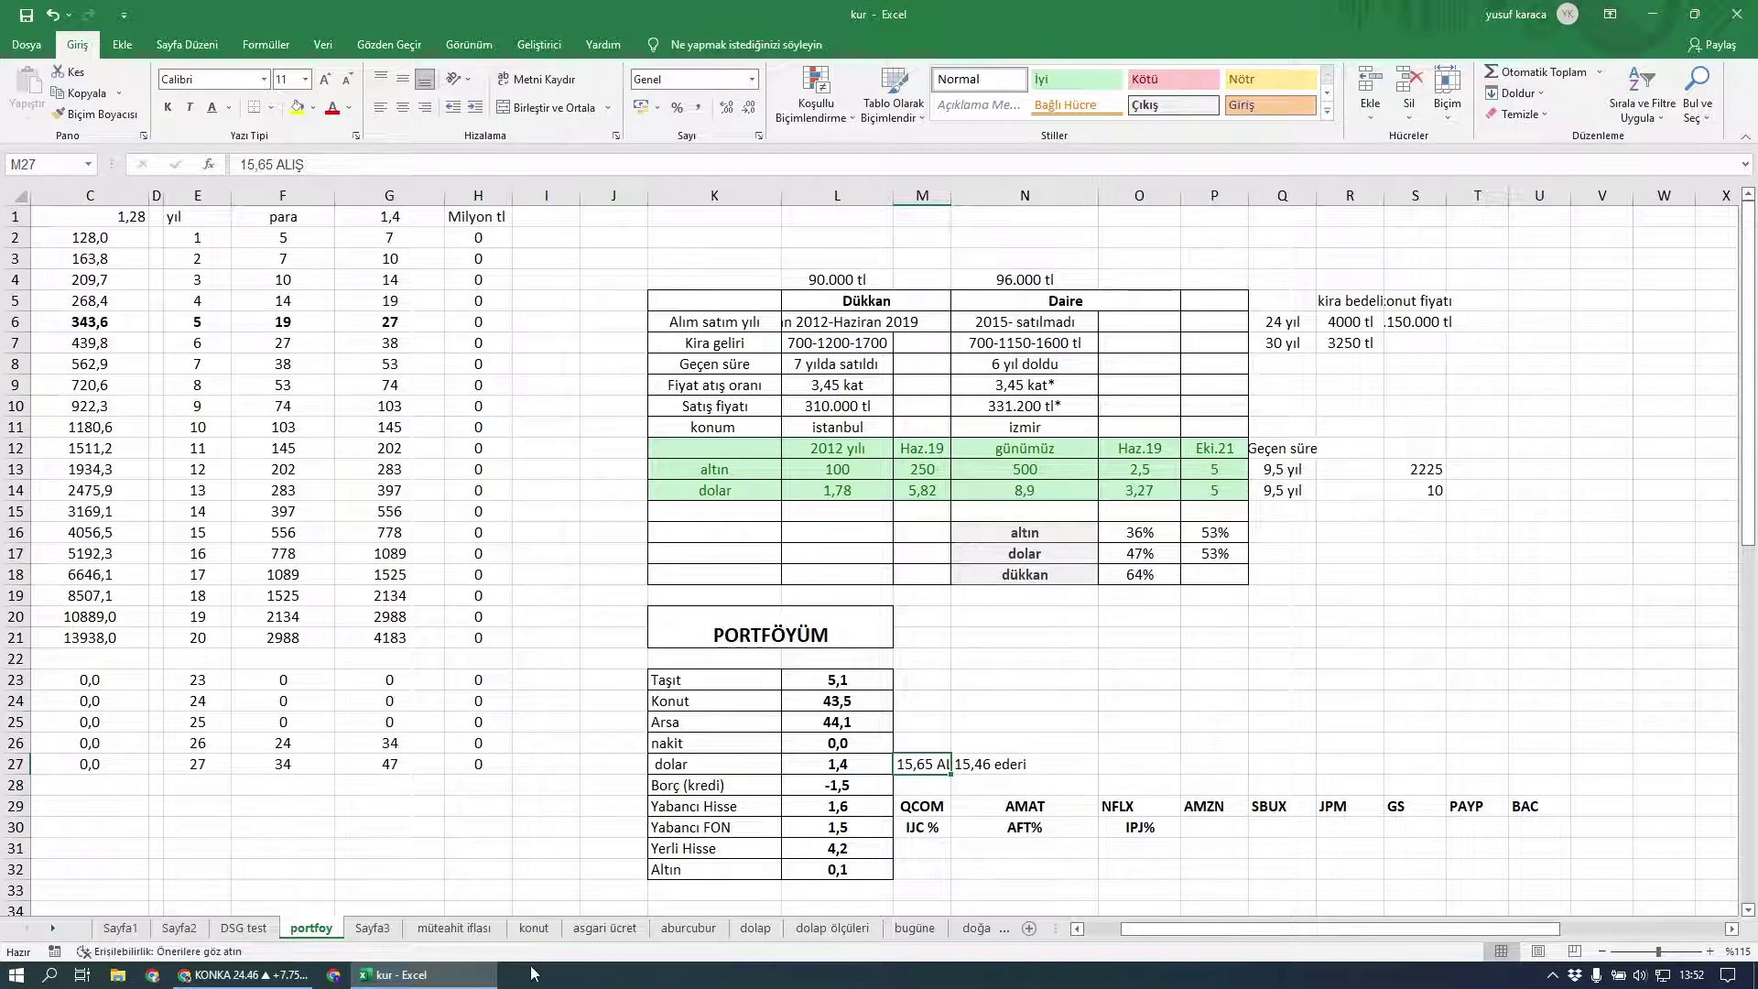
{"action": "scroll", "coordinate": [628, 865], "scroll_direction": "down", "scroll_amount": 2}
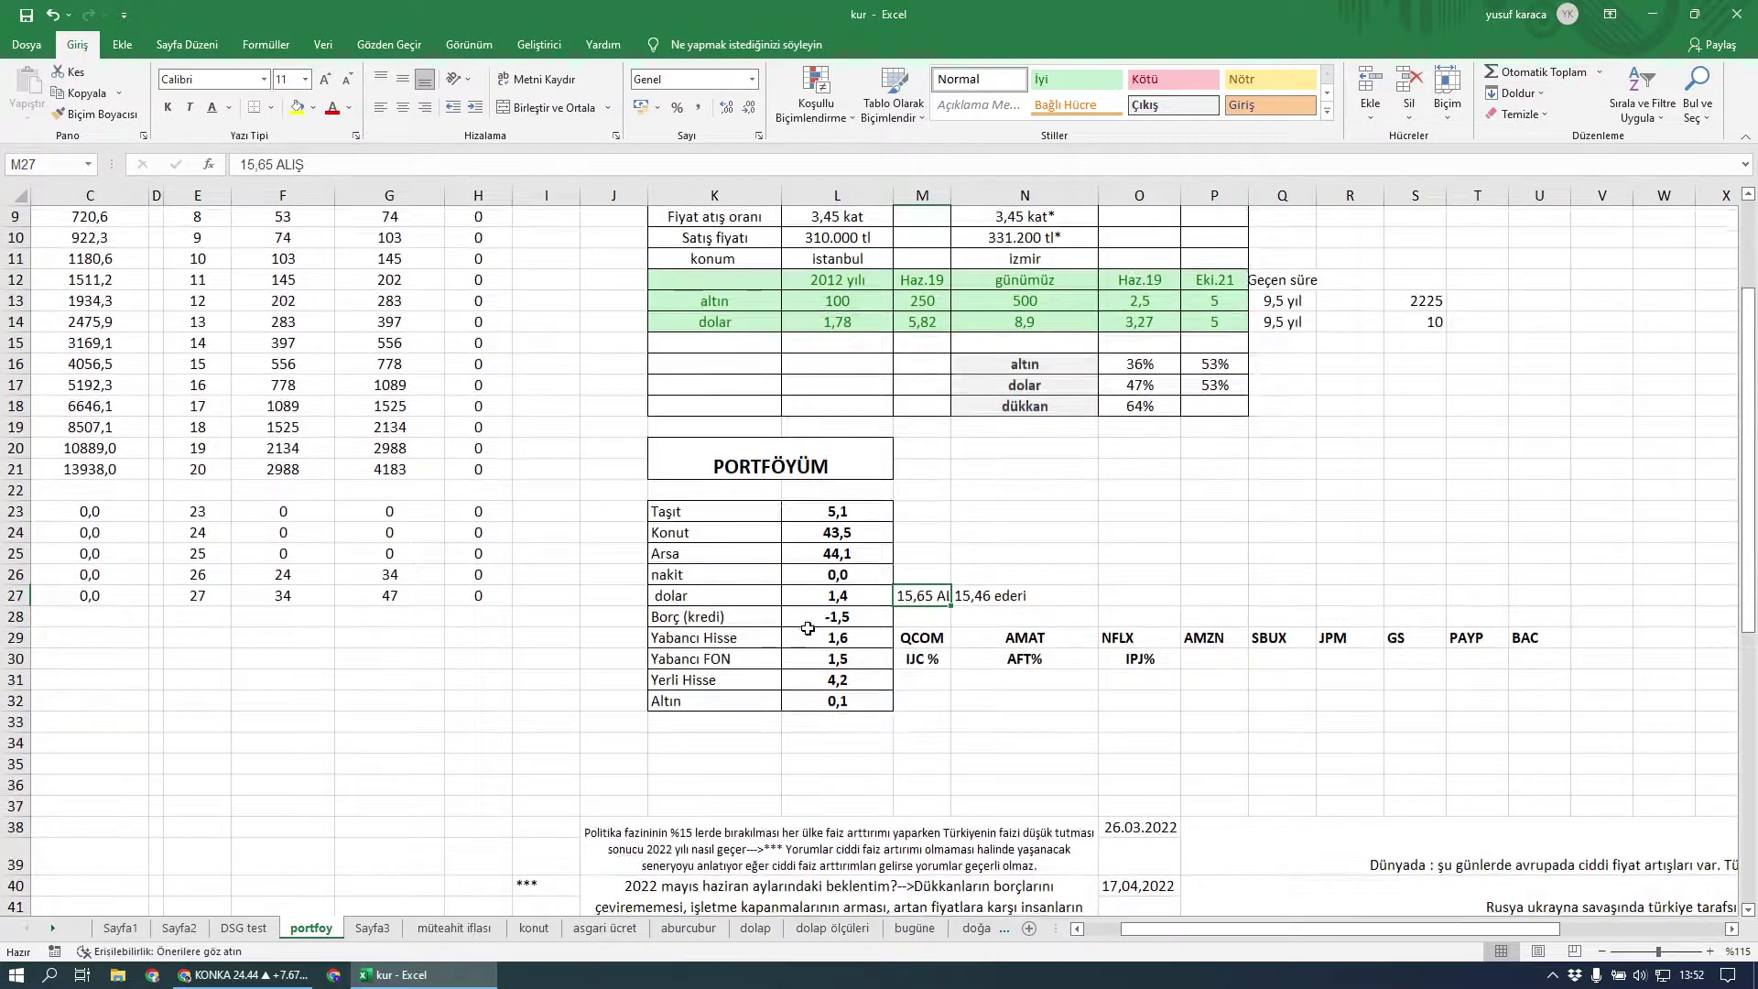
Step: Examine the nakit, dolar and Borç (kredi) entries in the PORTFÖYÜM table
{"action": "left_click", "coordinate": [834, 577]}
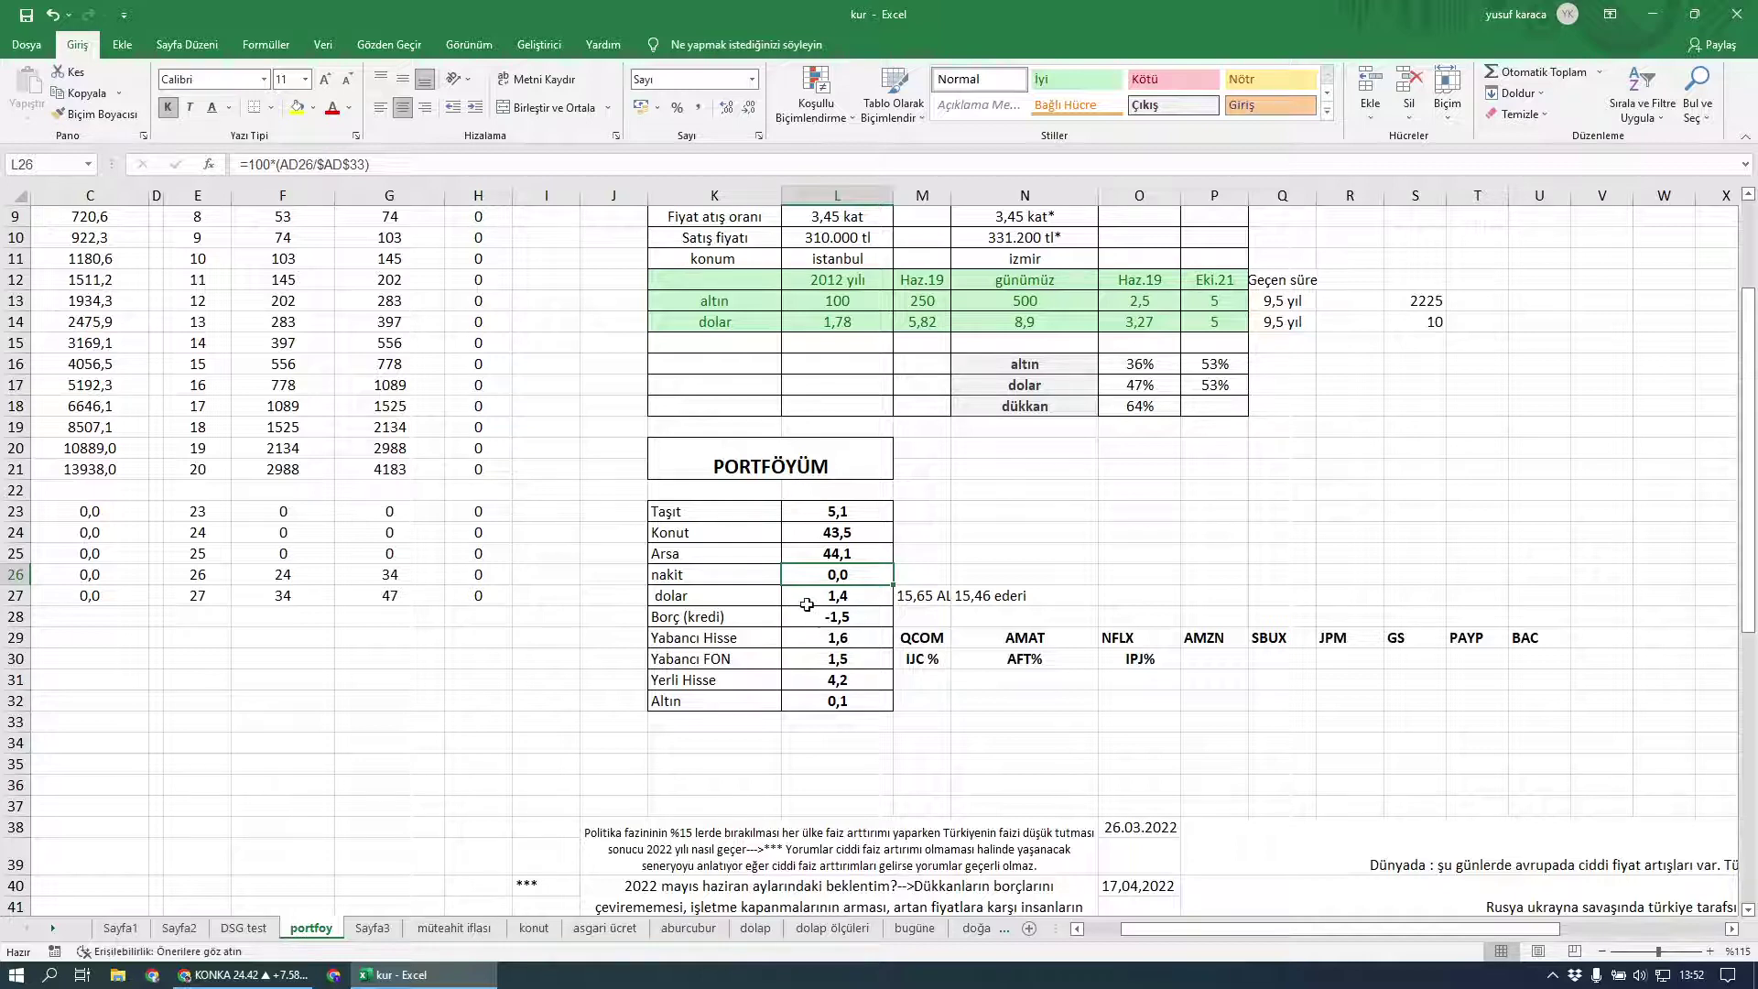
{"action": "left_click_drag", "start_coordinate": [813, 597], "coordinate": [812, 616]}
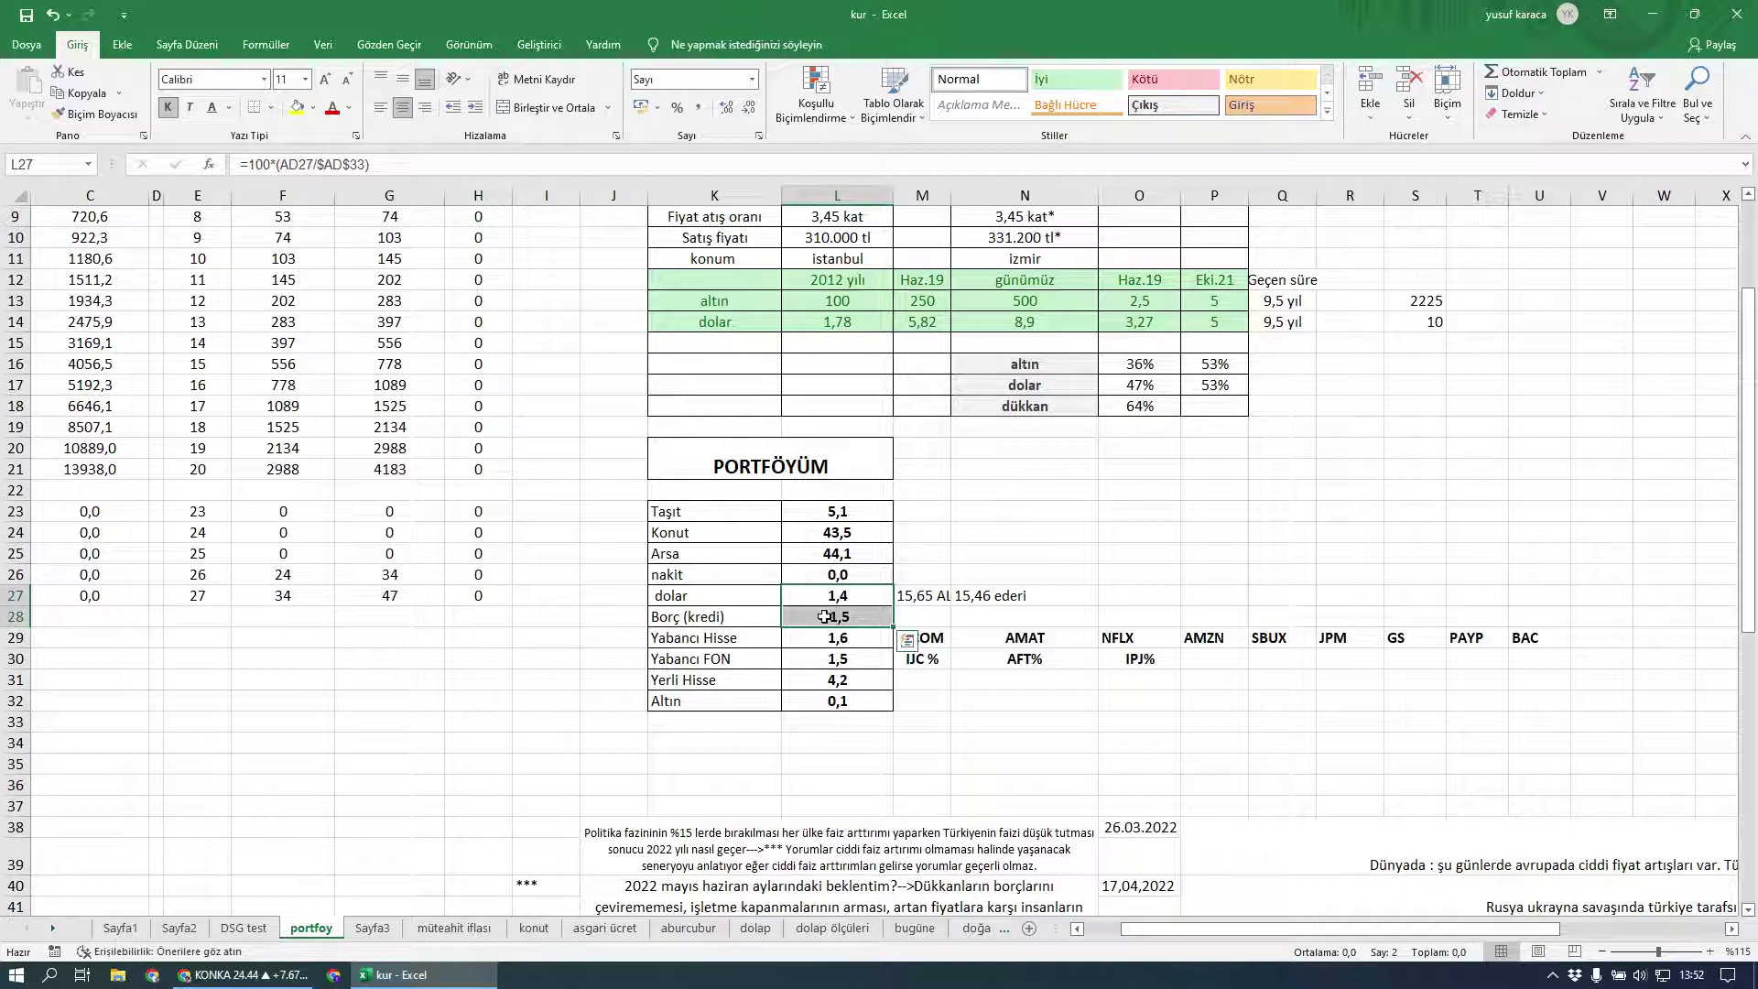
{"action": "left_click", "coordinate": [828, 616]}
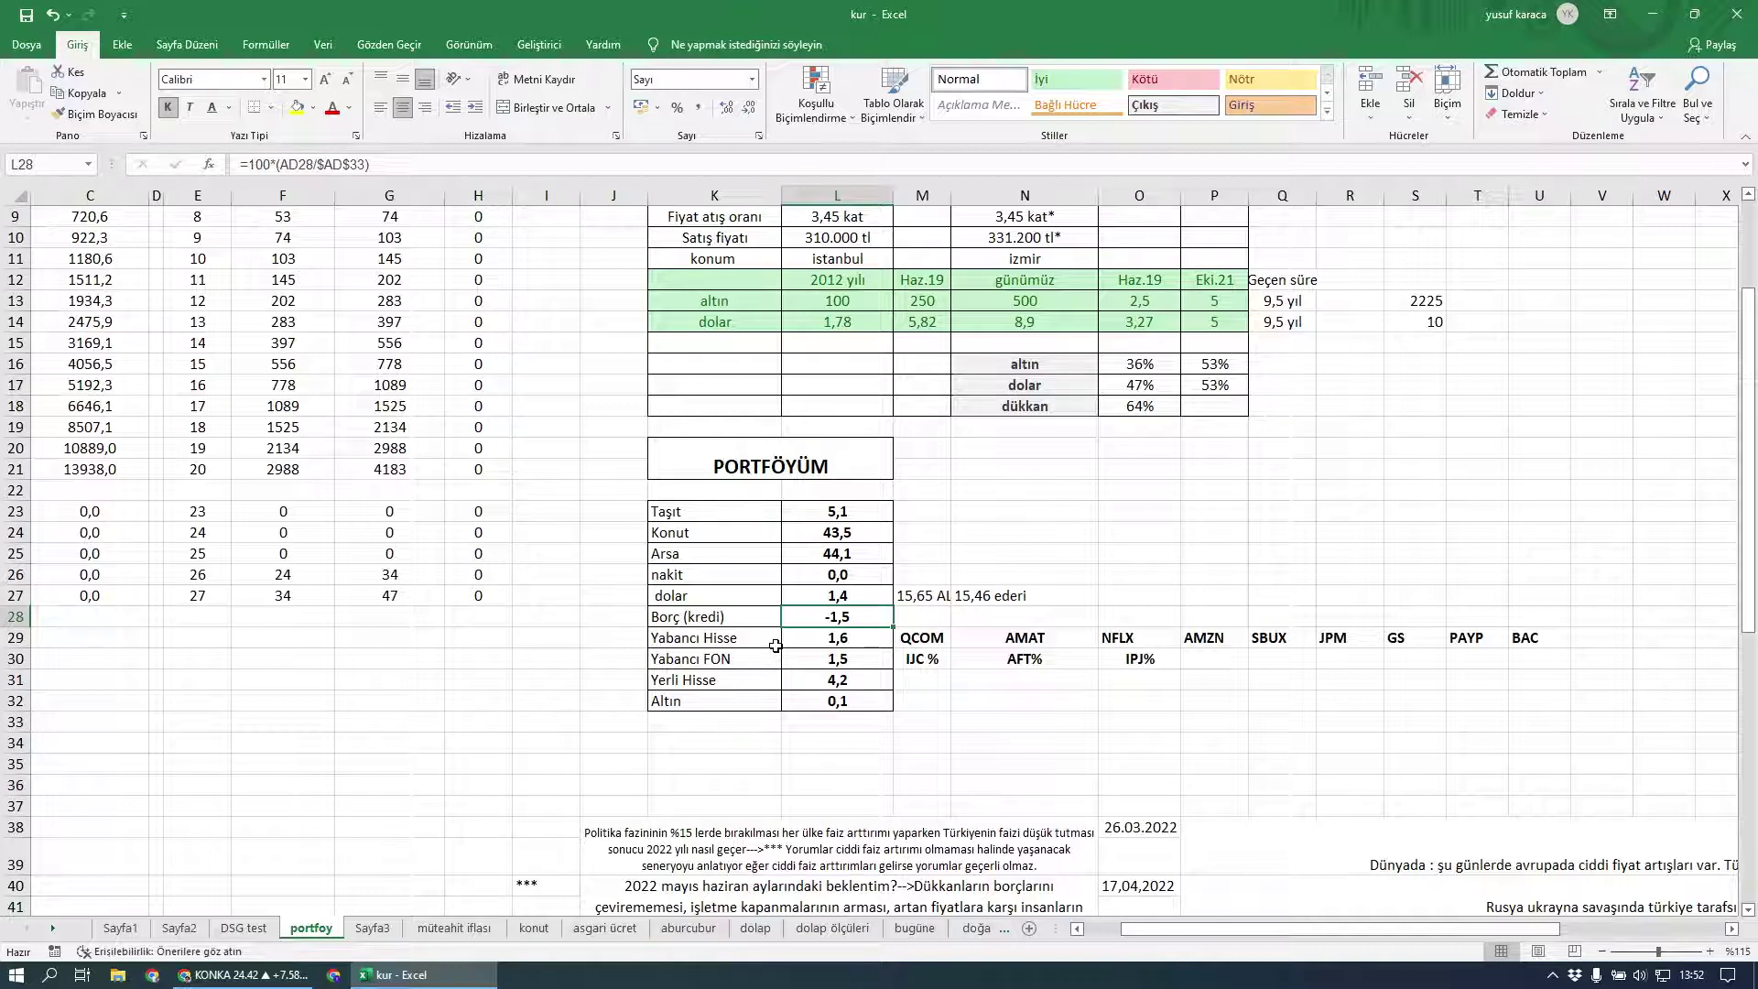
{"action": "left_click", "coordinate": [803, 590]}
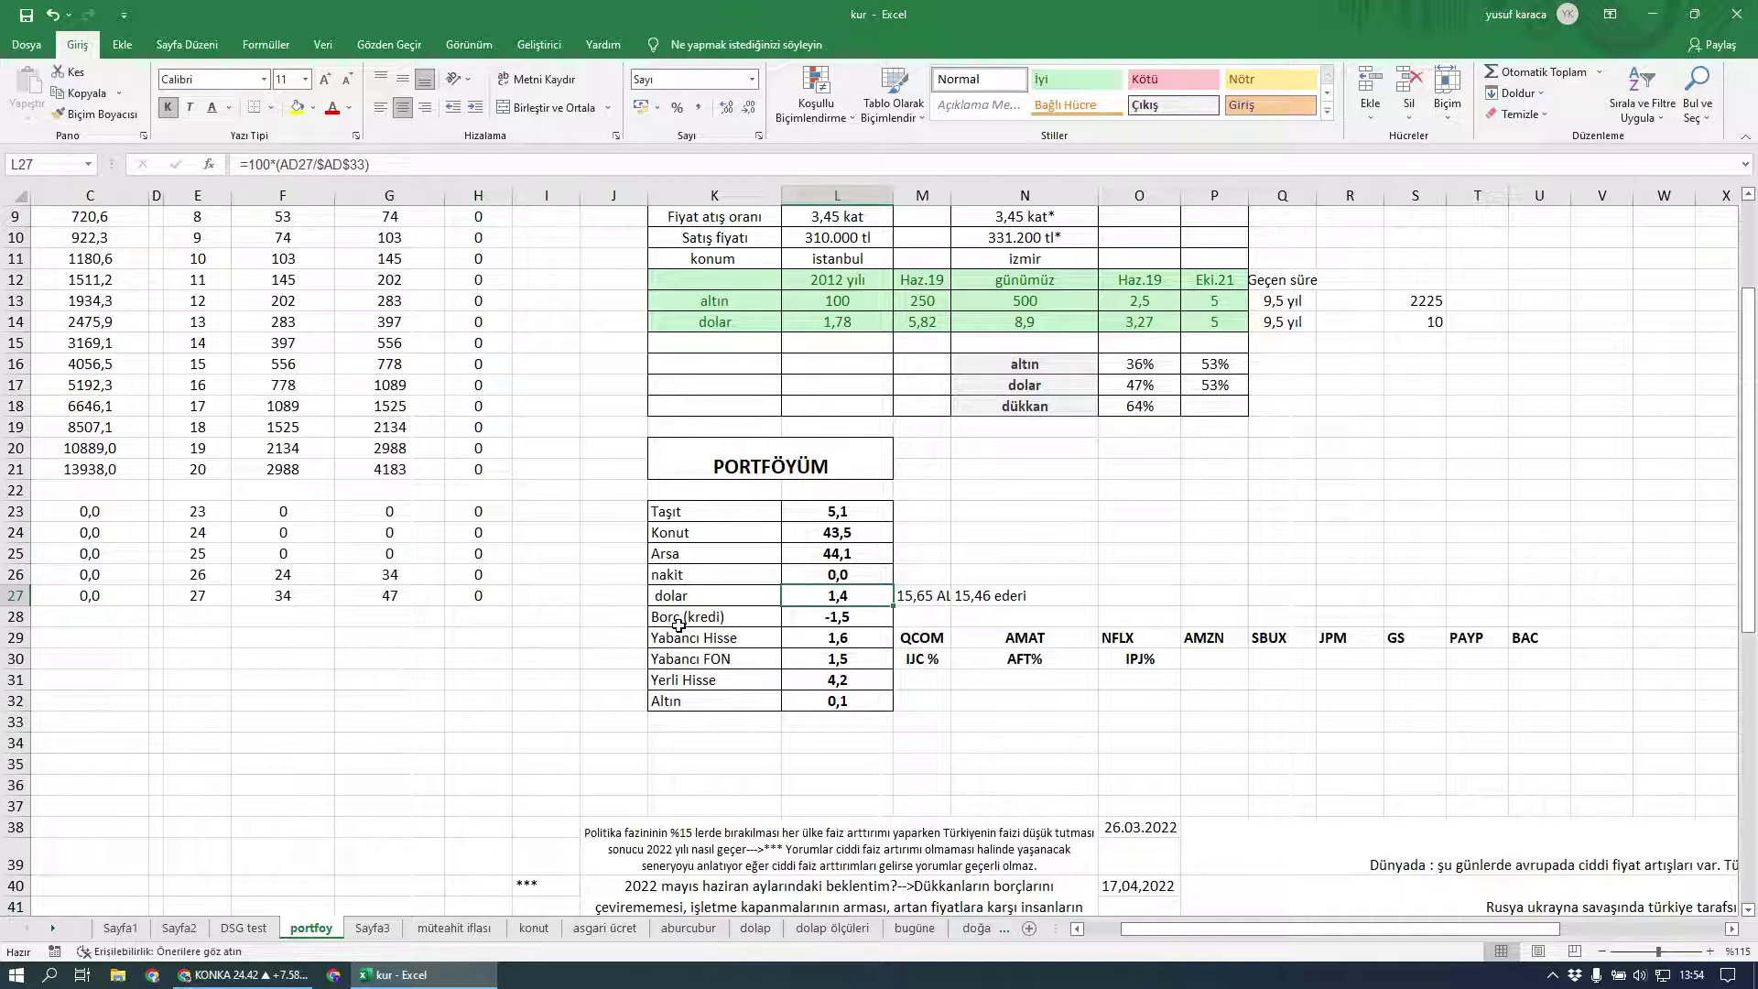
Step: Switch to Chrome and search Google for "dil ruba" in a new tab
{"action": "left_click", "coordinate": [242, 974]}
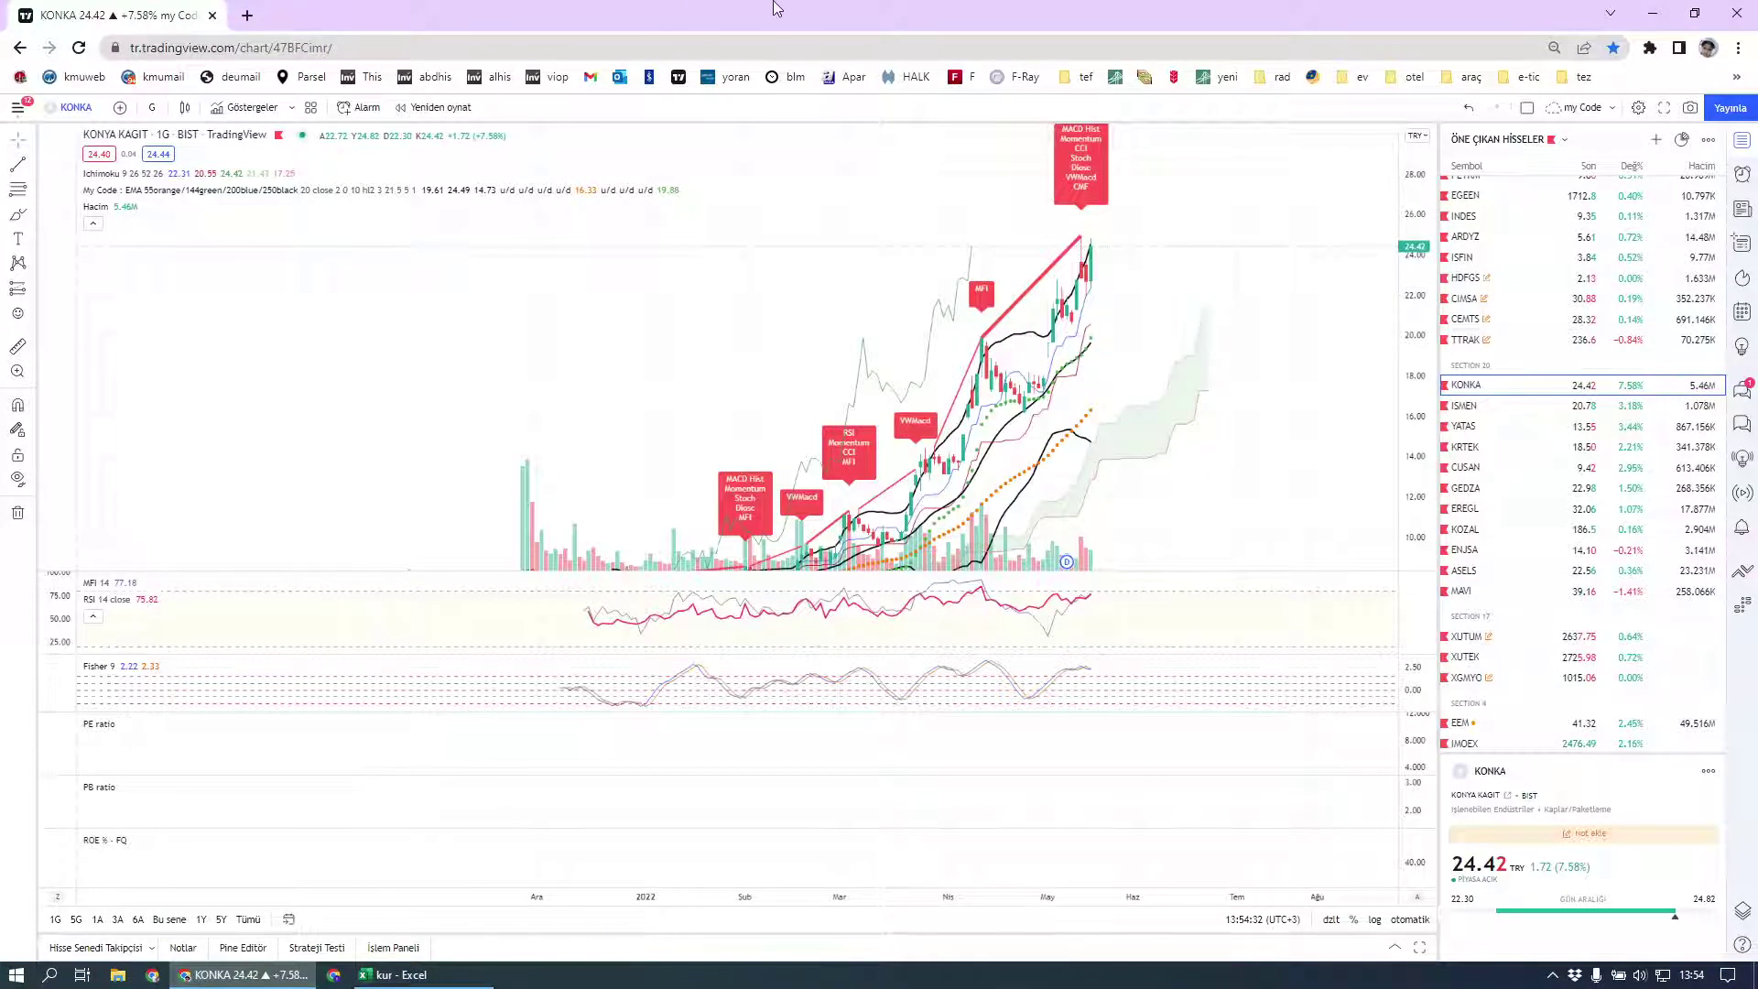
{"action": "left_click", "coordinate": [246, 16]}
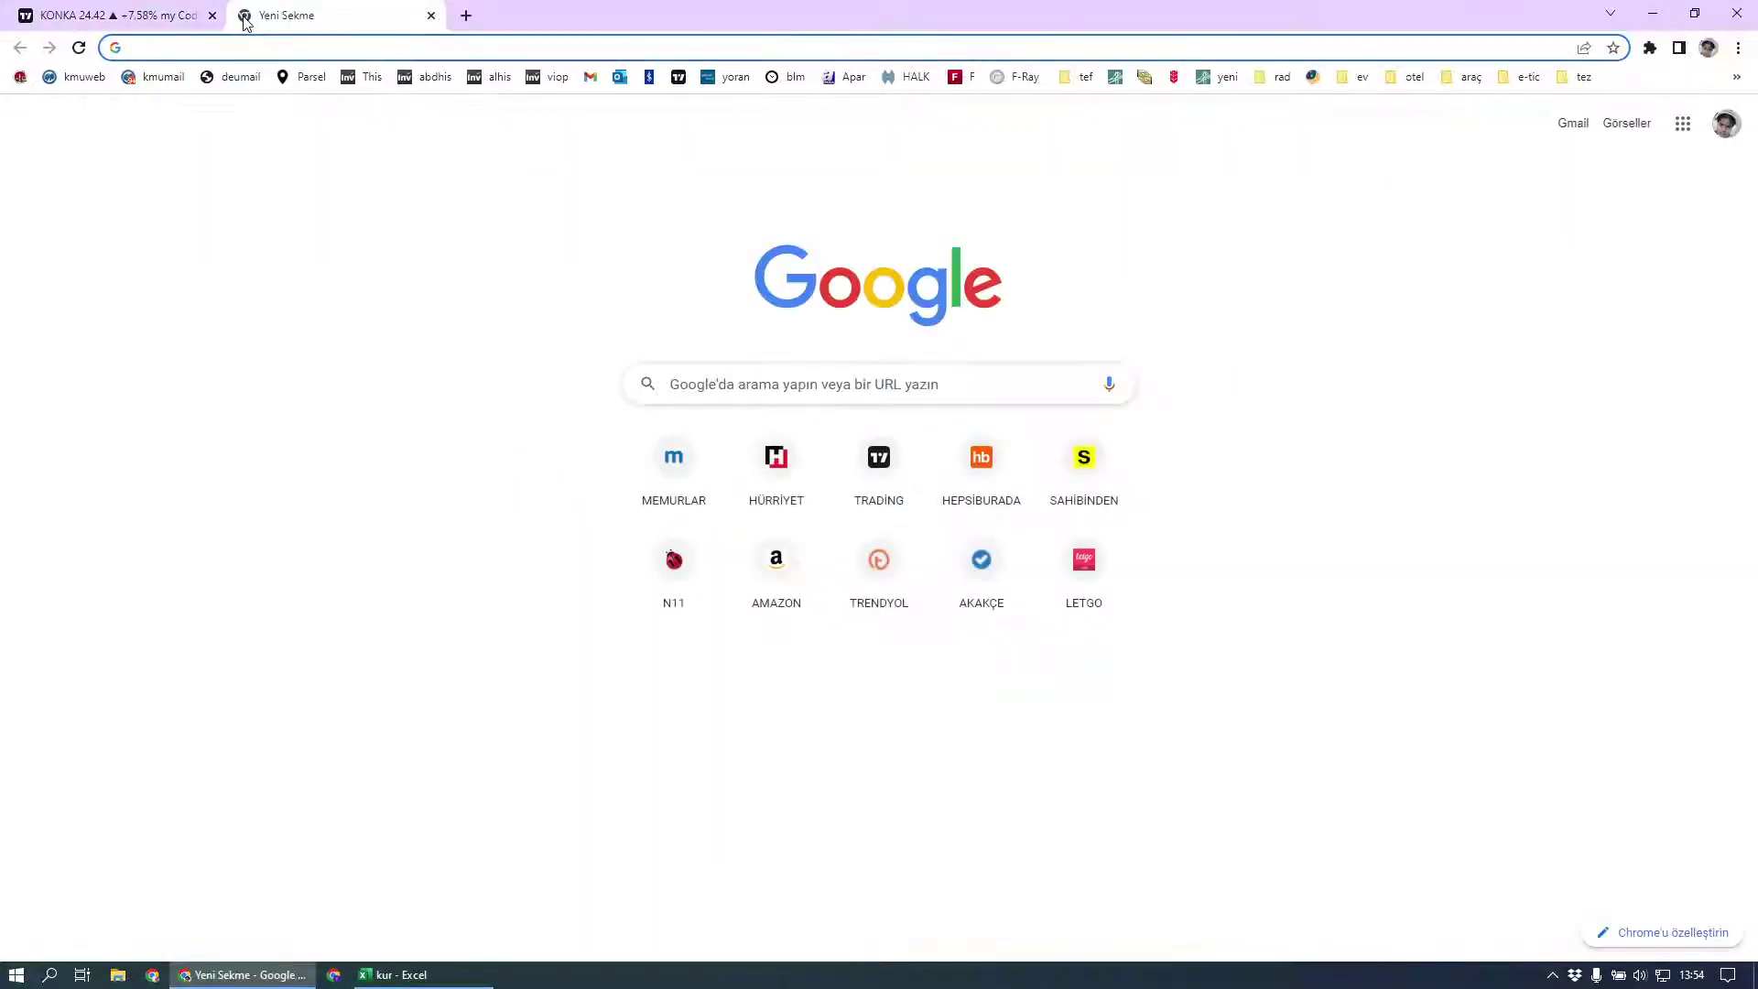
{"action": "type", "text": "dil ruba"}
{"action": "key", "text": "Return"}
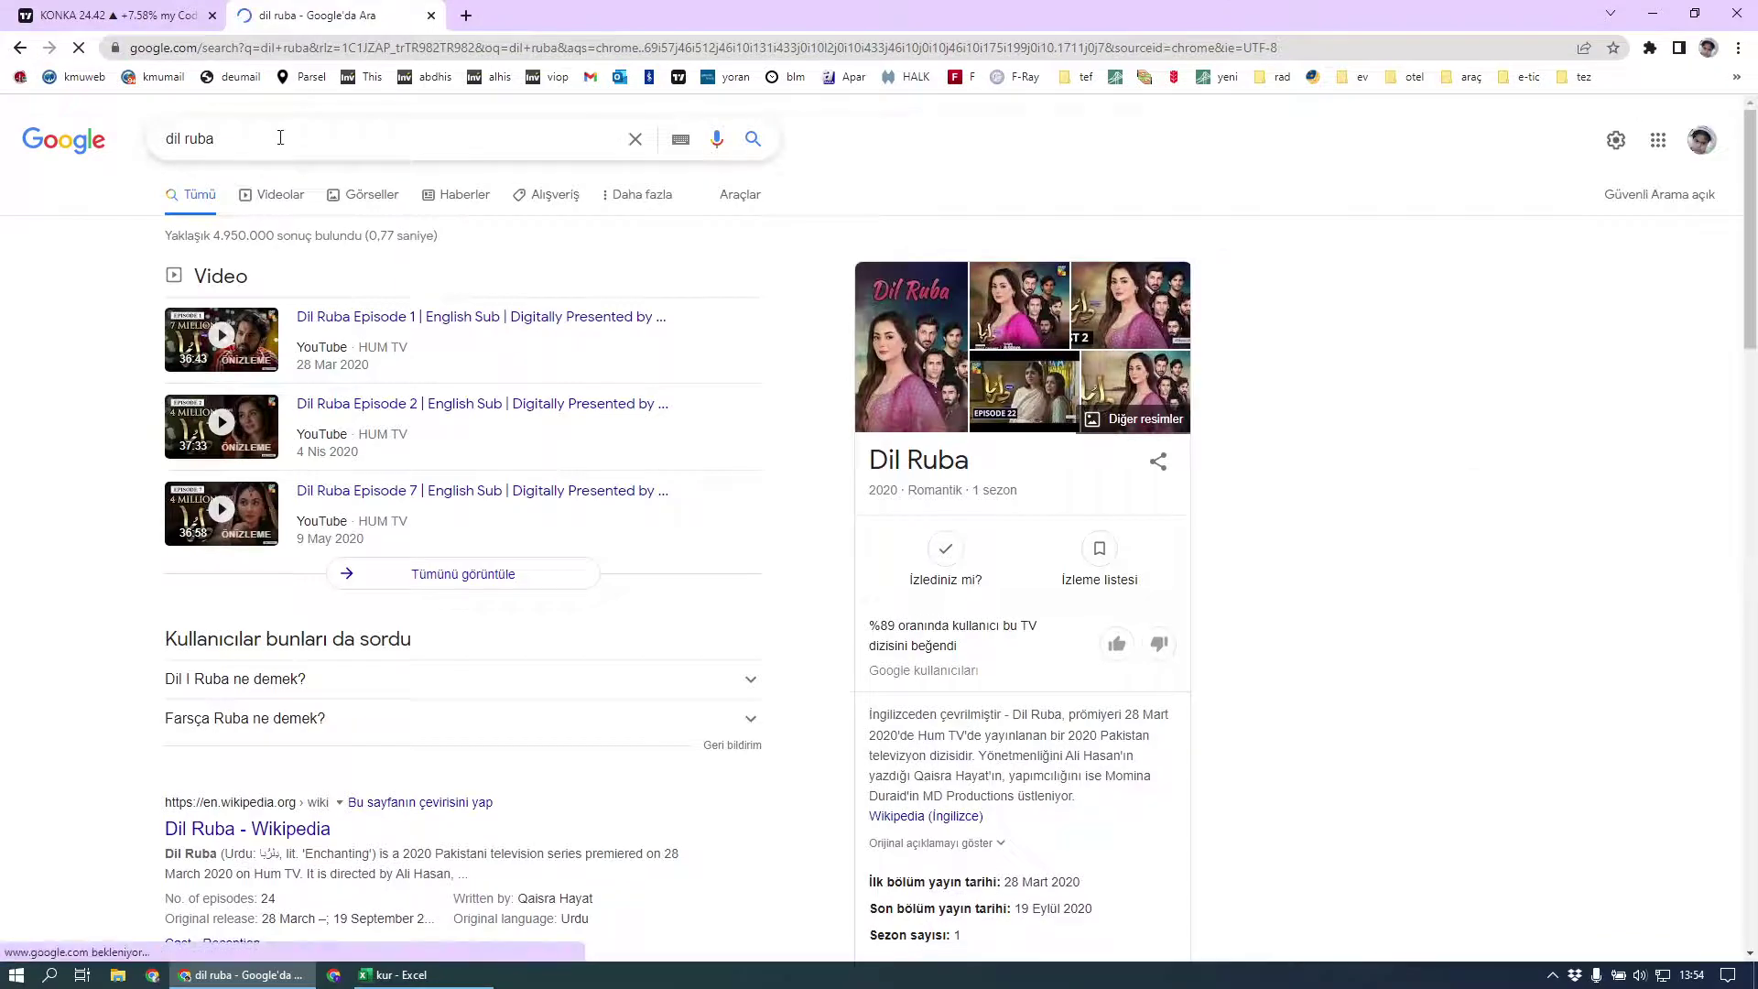
Step: Look through the search results, open the Dilruba Restaurant place listing and return to the results
{"action": "left_click", "coordinate": [280, 137]}
{"action": "scroll", "coordinate": [115, 684], "scroll_direction": "down", "scroll_amount": 8}
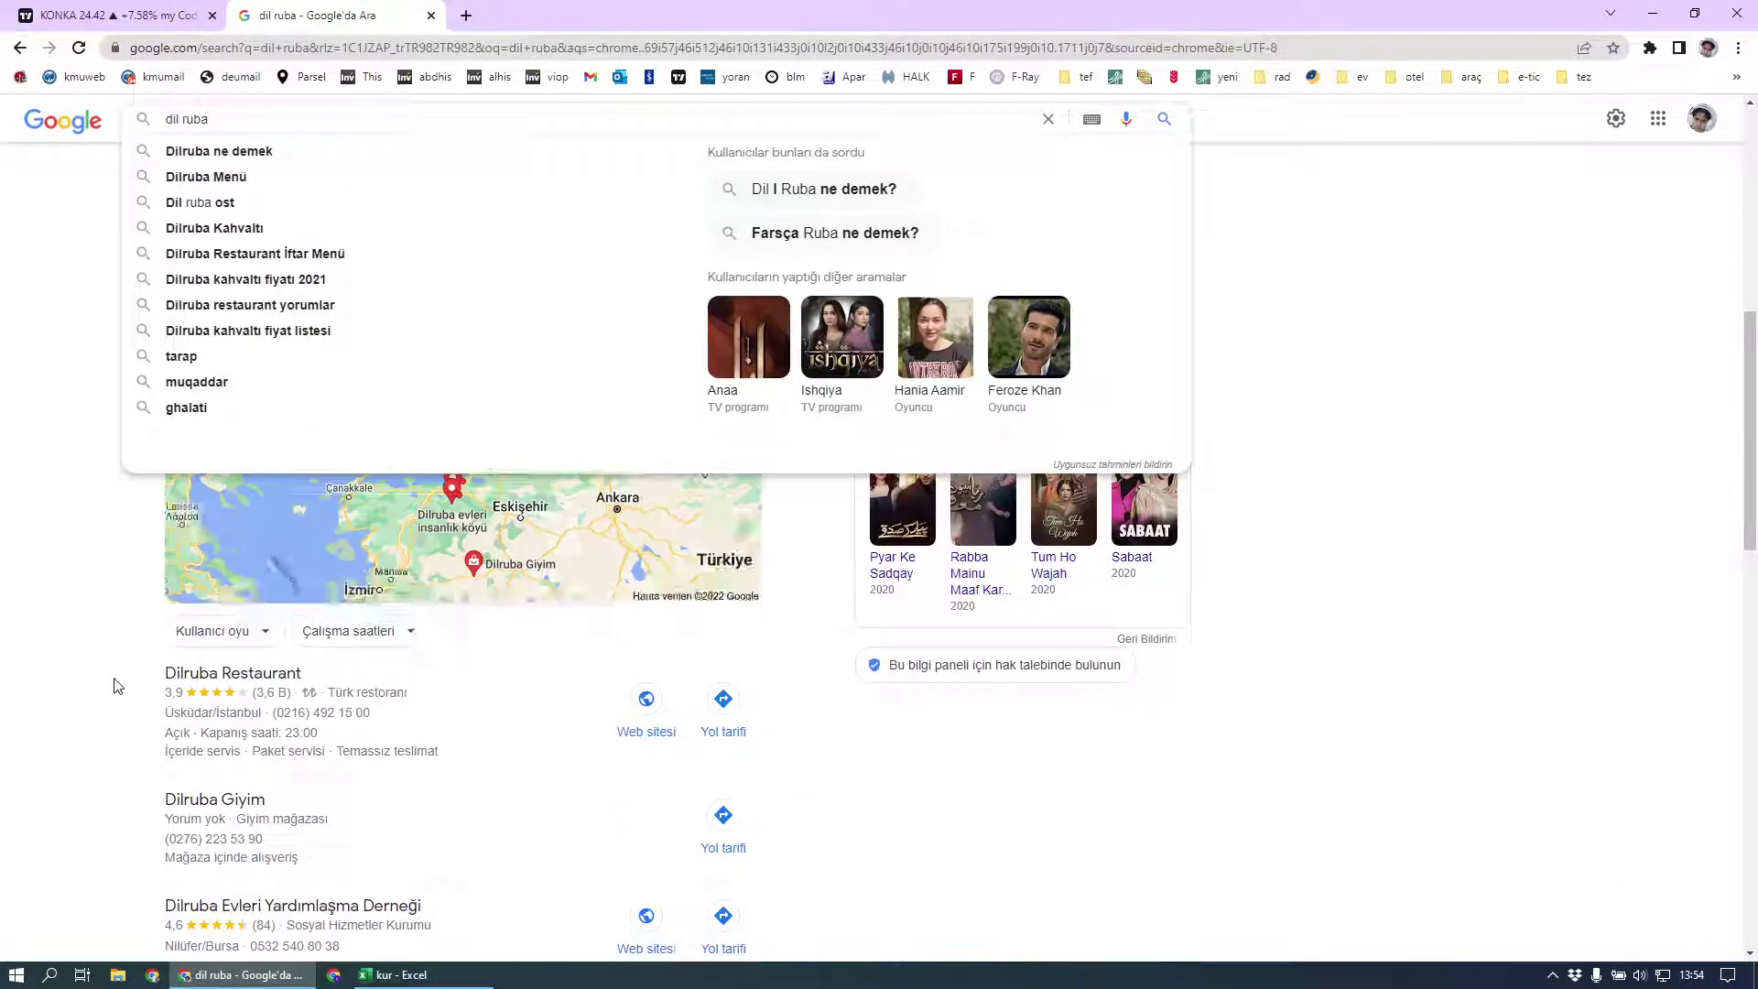
{"action": "left_click", "coordinate": [357, 668]}
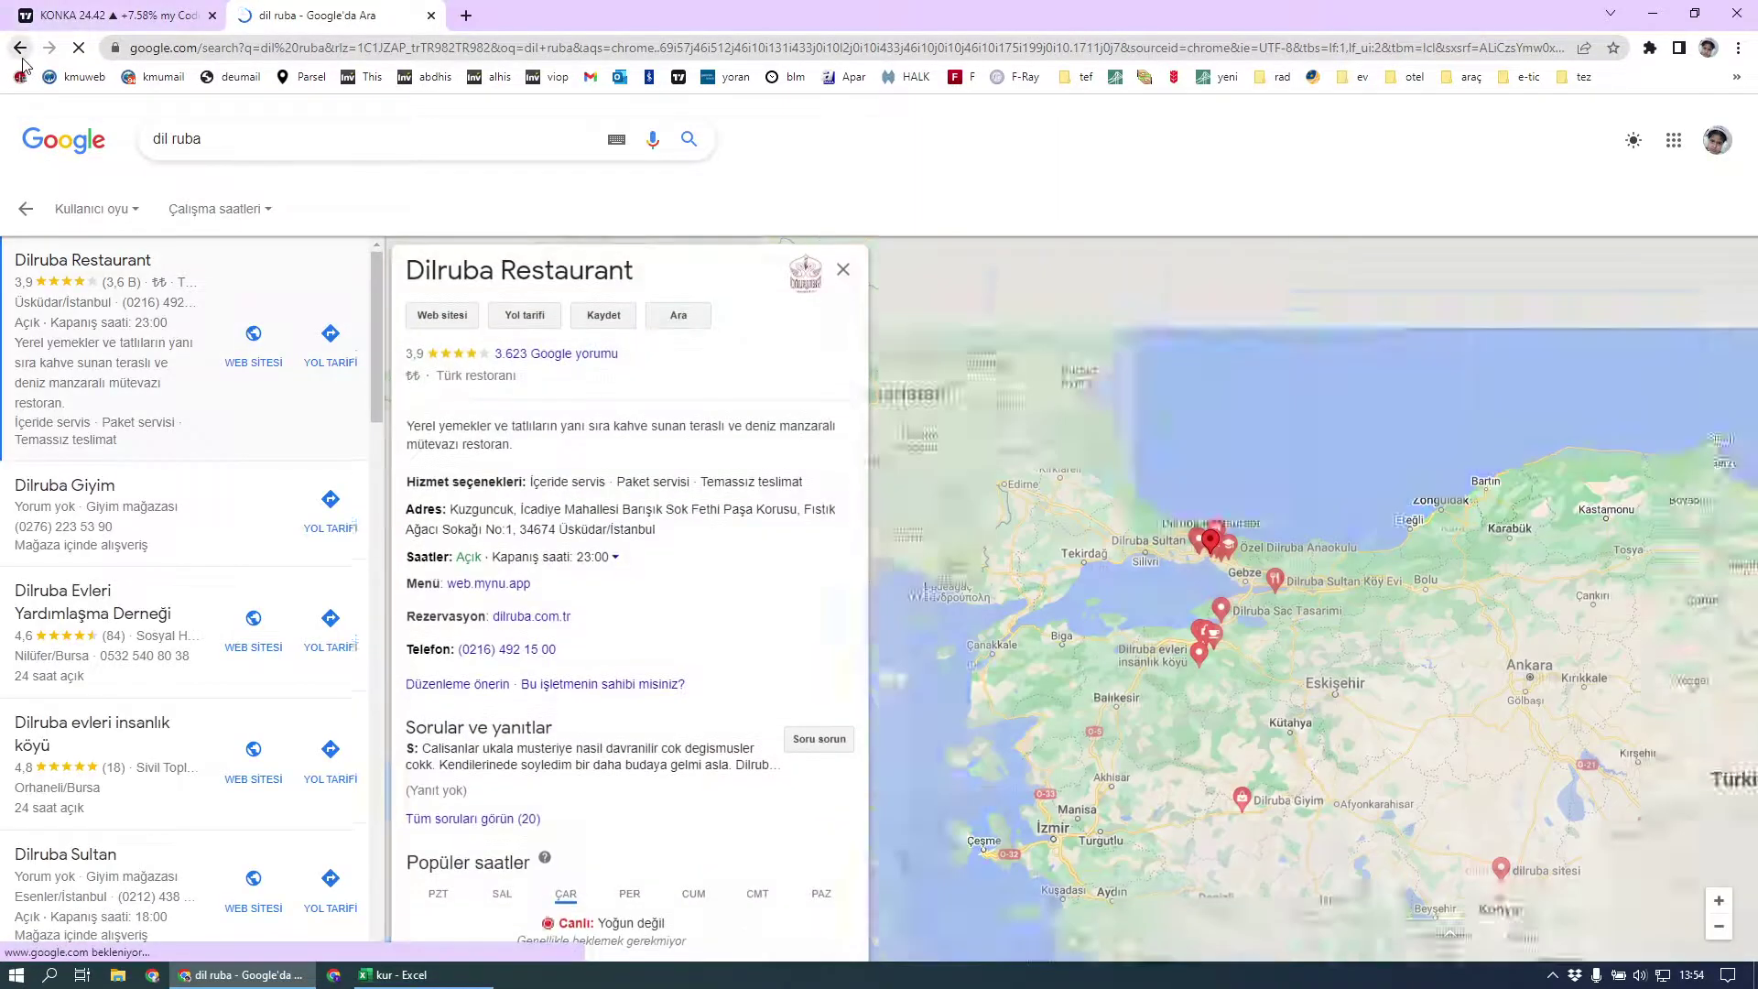
{"action": "left_click", "coordinate": [21, 51]}
{"action": "scroll", "coordinate": [298, 614], "scroll_direction": "down", "scroll_amount": 5}
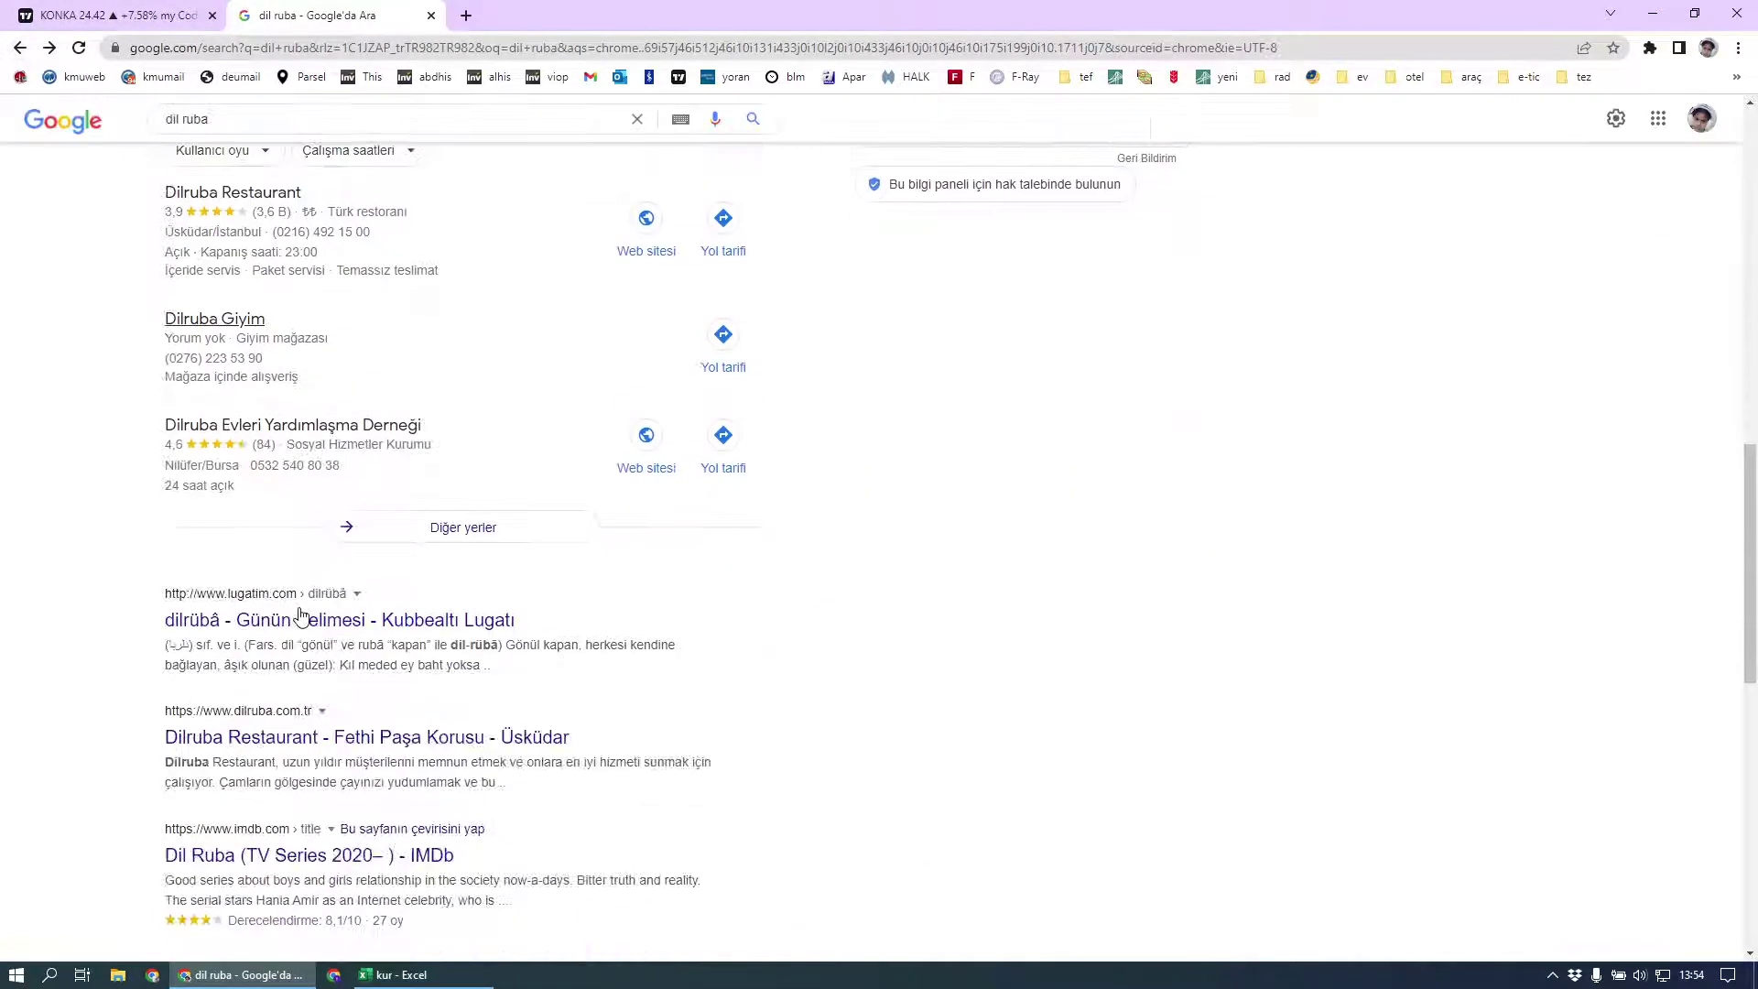
{"action": "scroll", "coordinate": [298, 613], "scroll_direction": "up", "scroll_amount": 10}
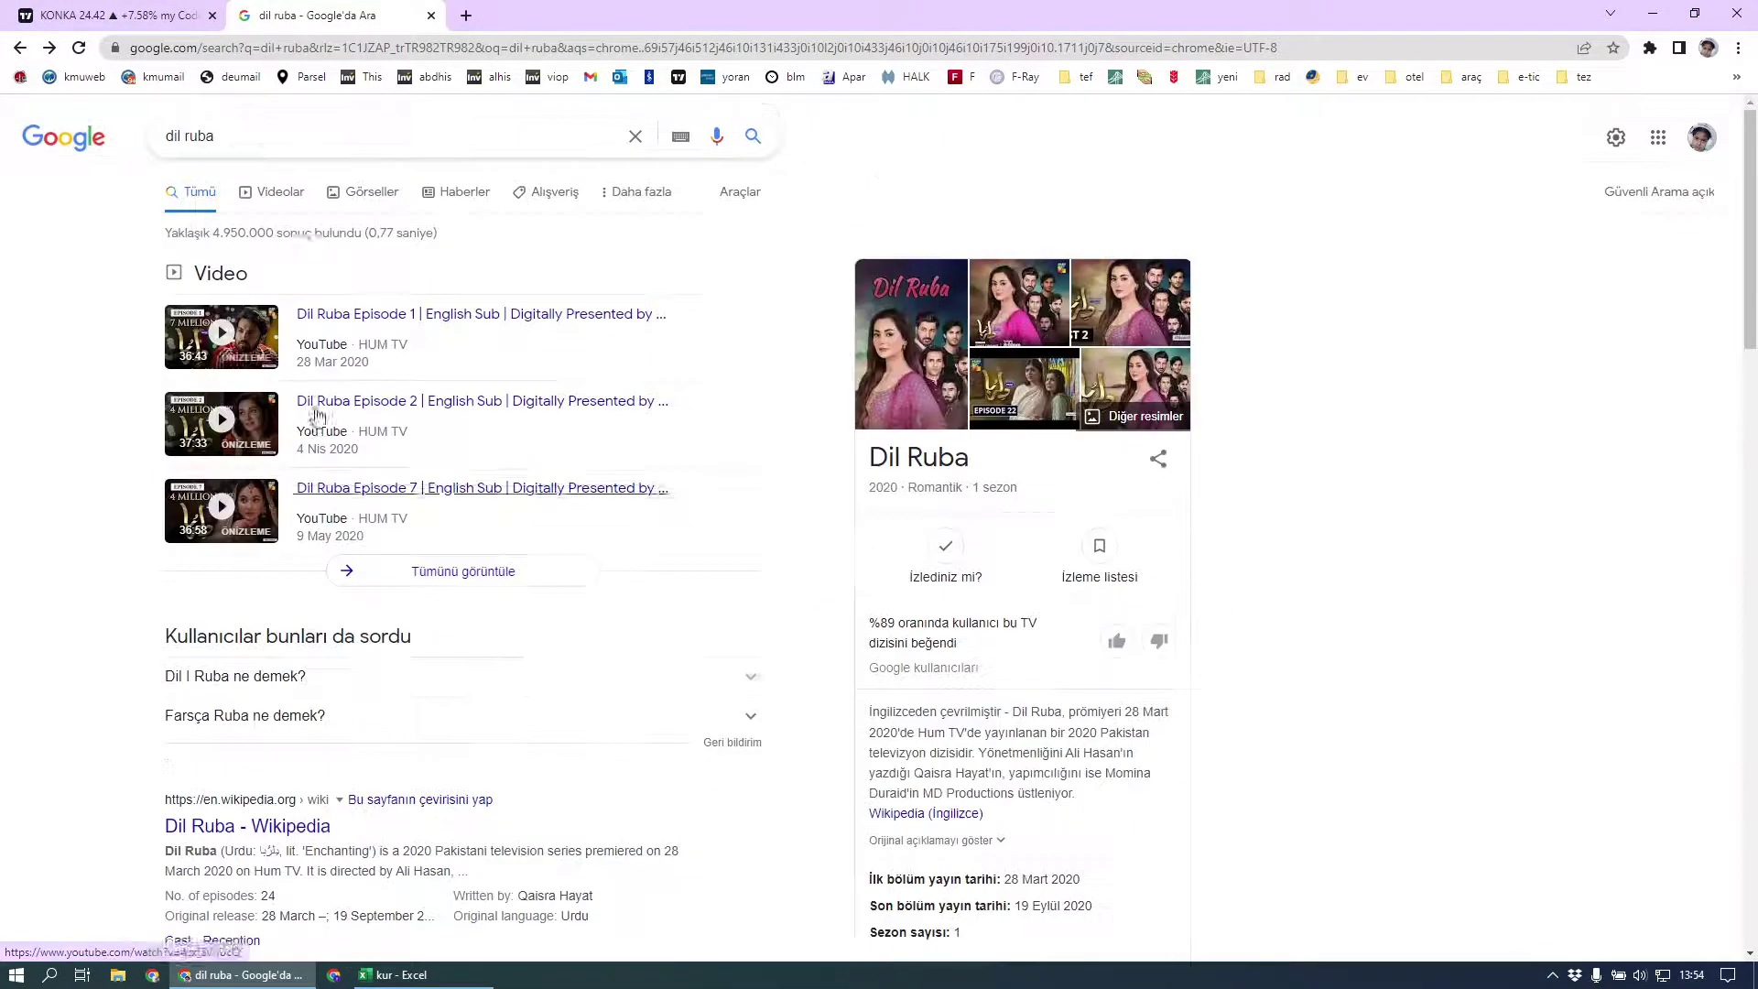
Step: Refine the search to "dil ruba res" and open the Dilruba Restaurant website
{"action": "left_click", "coordinate": [247, 128]}
{"action": "type", "text": "res"}
{"action": "key", "text": "Return"}
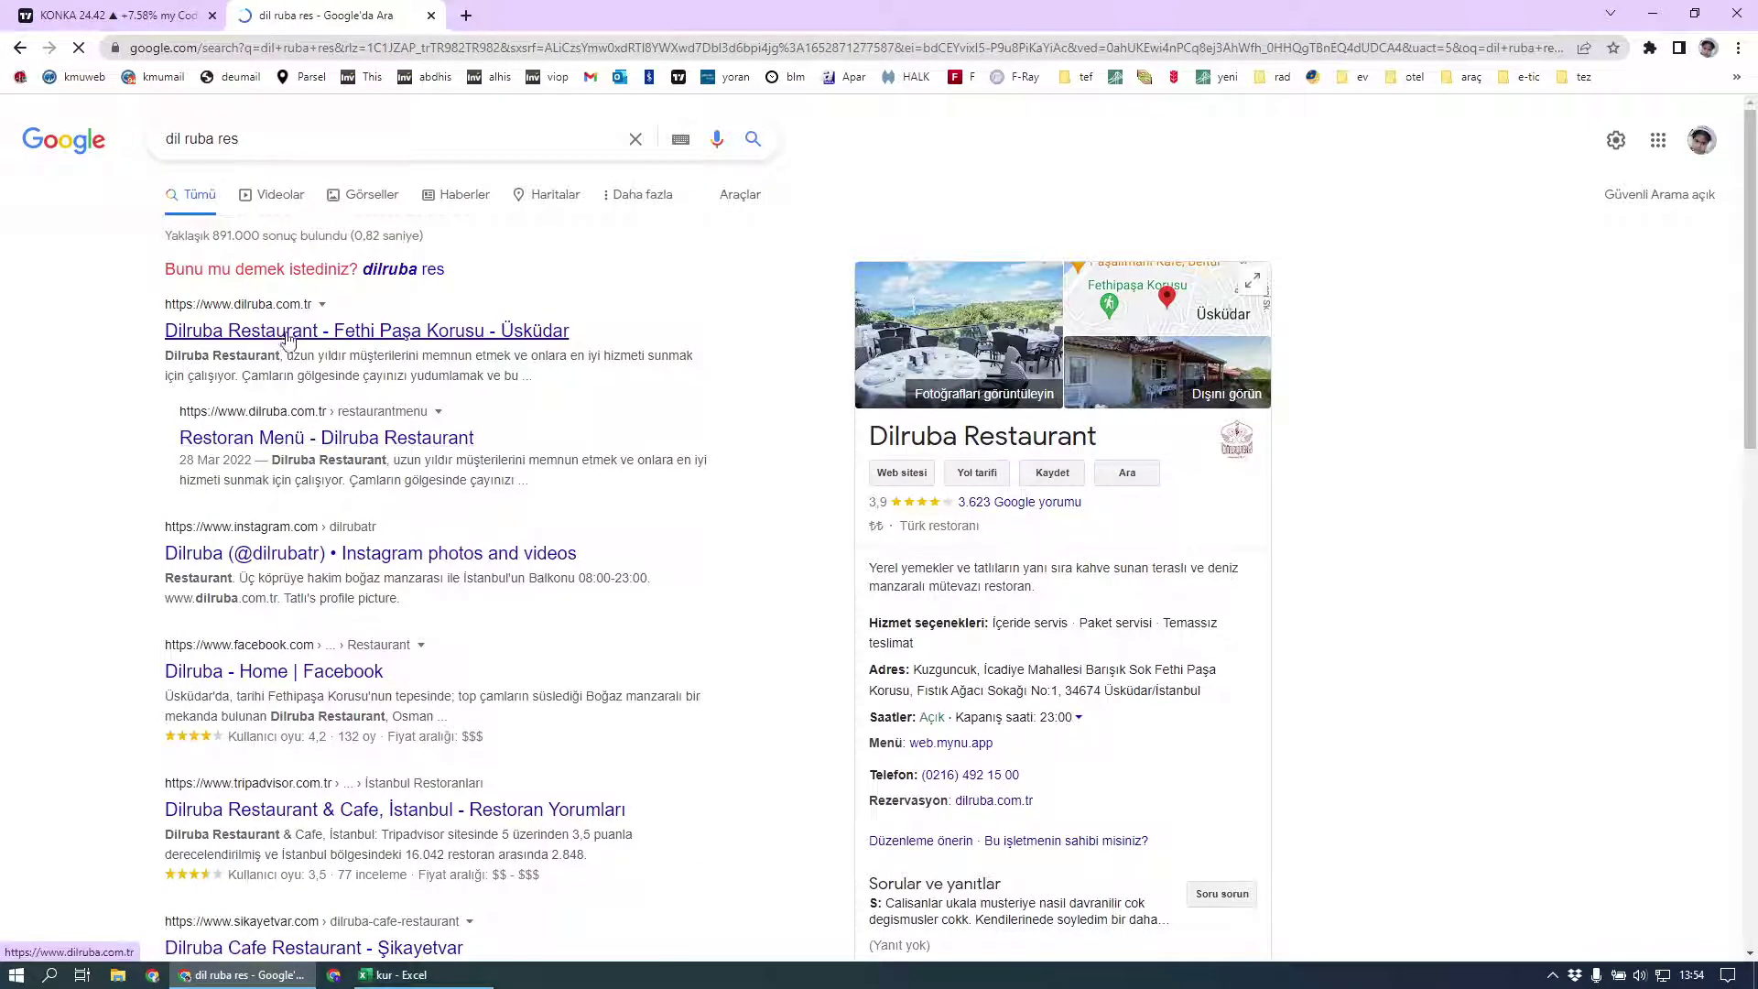
{"action": "left_click", "coordinate": [287, 331]}
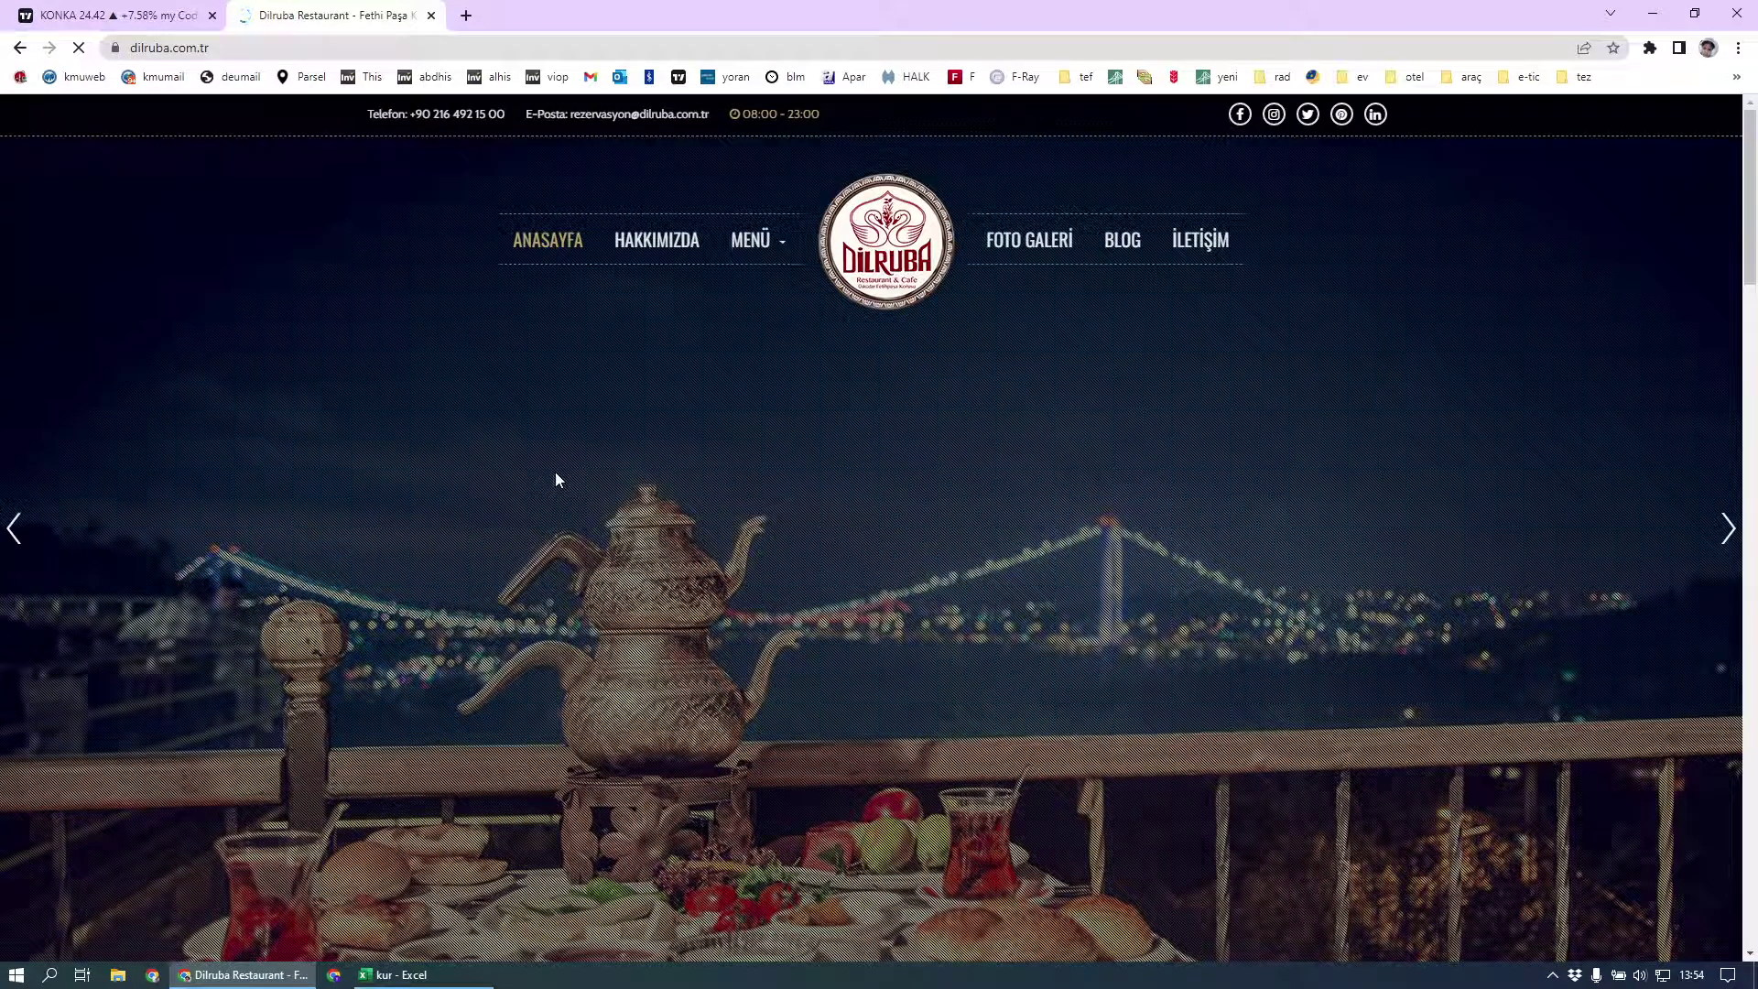
Step: Look over the restaurant's home page, open its Restoran Menü and show the Kahvaltı items
{"action": "scroll", "coordinate": [555, 472], "scroll_direction": "down", "scroll_amount": 8}
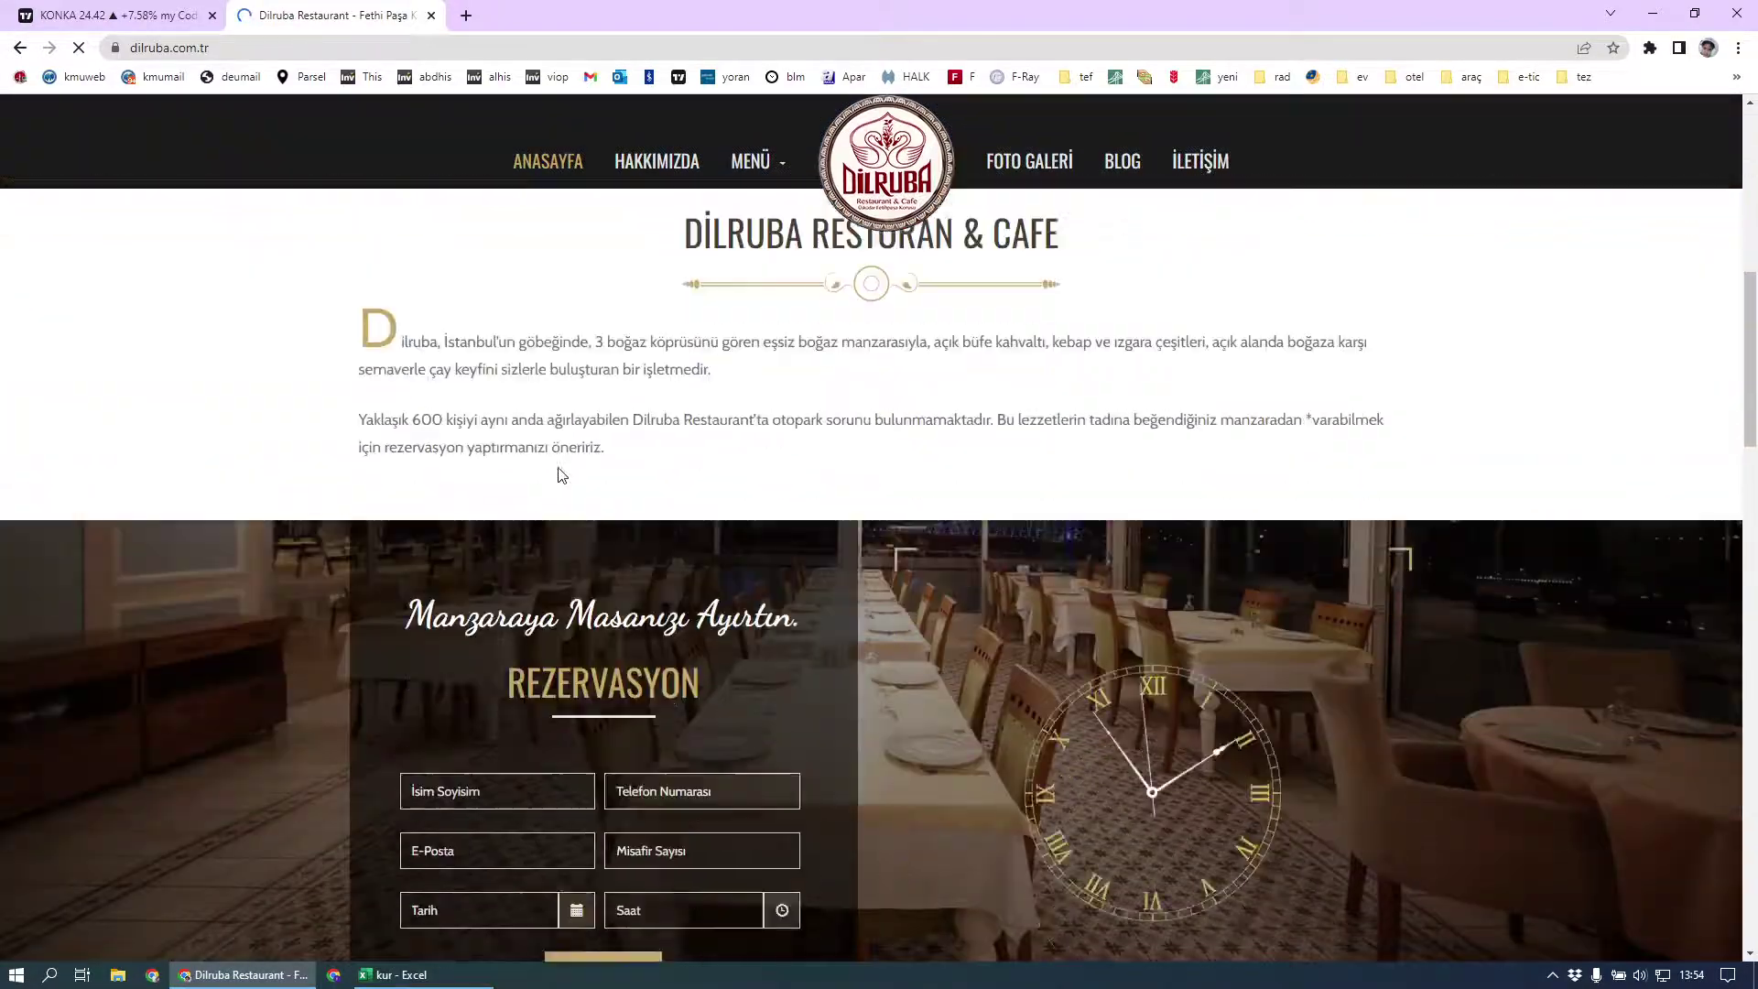
{"action": "scroll", "coordinate": [557, 467], "scroll_direction": "down", "scroll_amount": 1}
{"action": "scroll", "coordinate": [604, 385], "scroll_direction": "up", "scroll_amount": 10}
{"action": "mouse_move", "coordinate": [753, 252]}
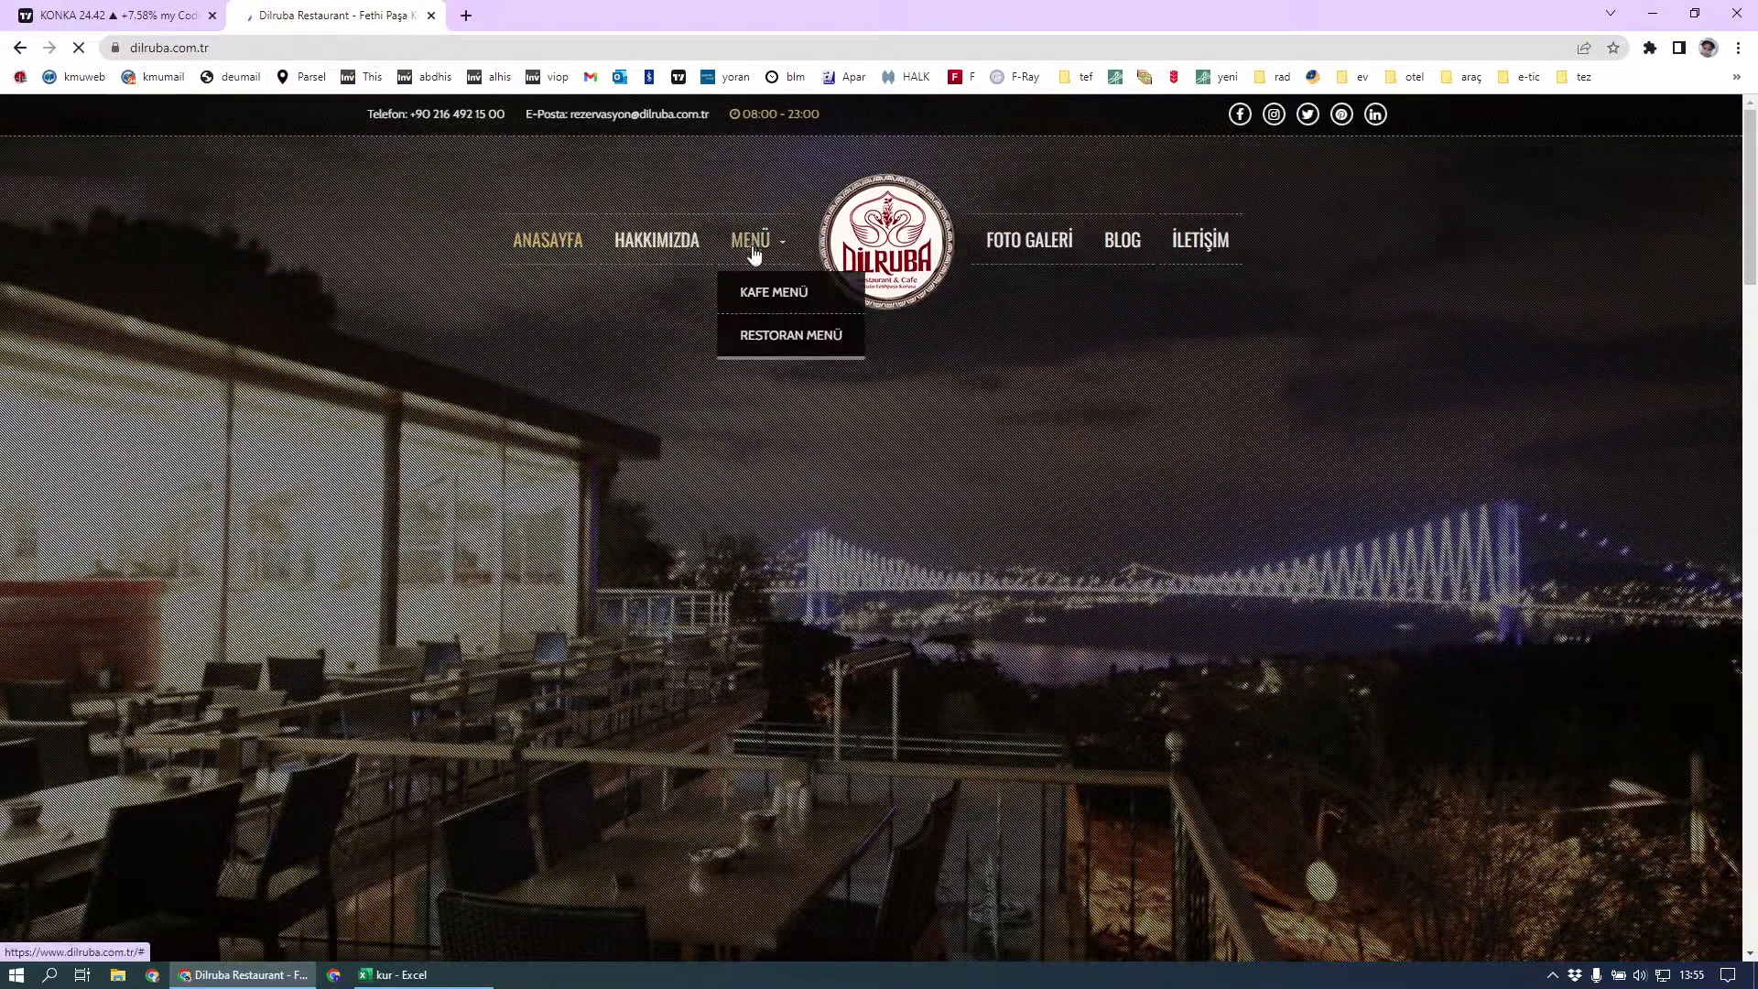
{"action": "left_click", "coordinate": [770, 340]}
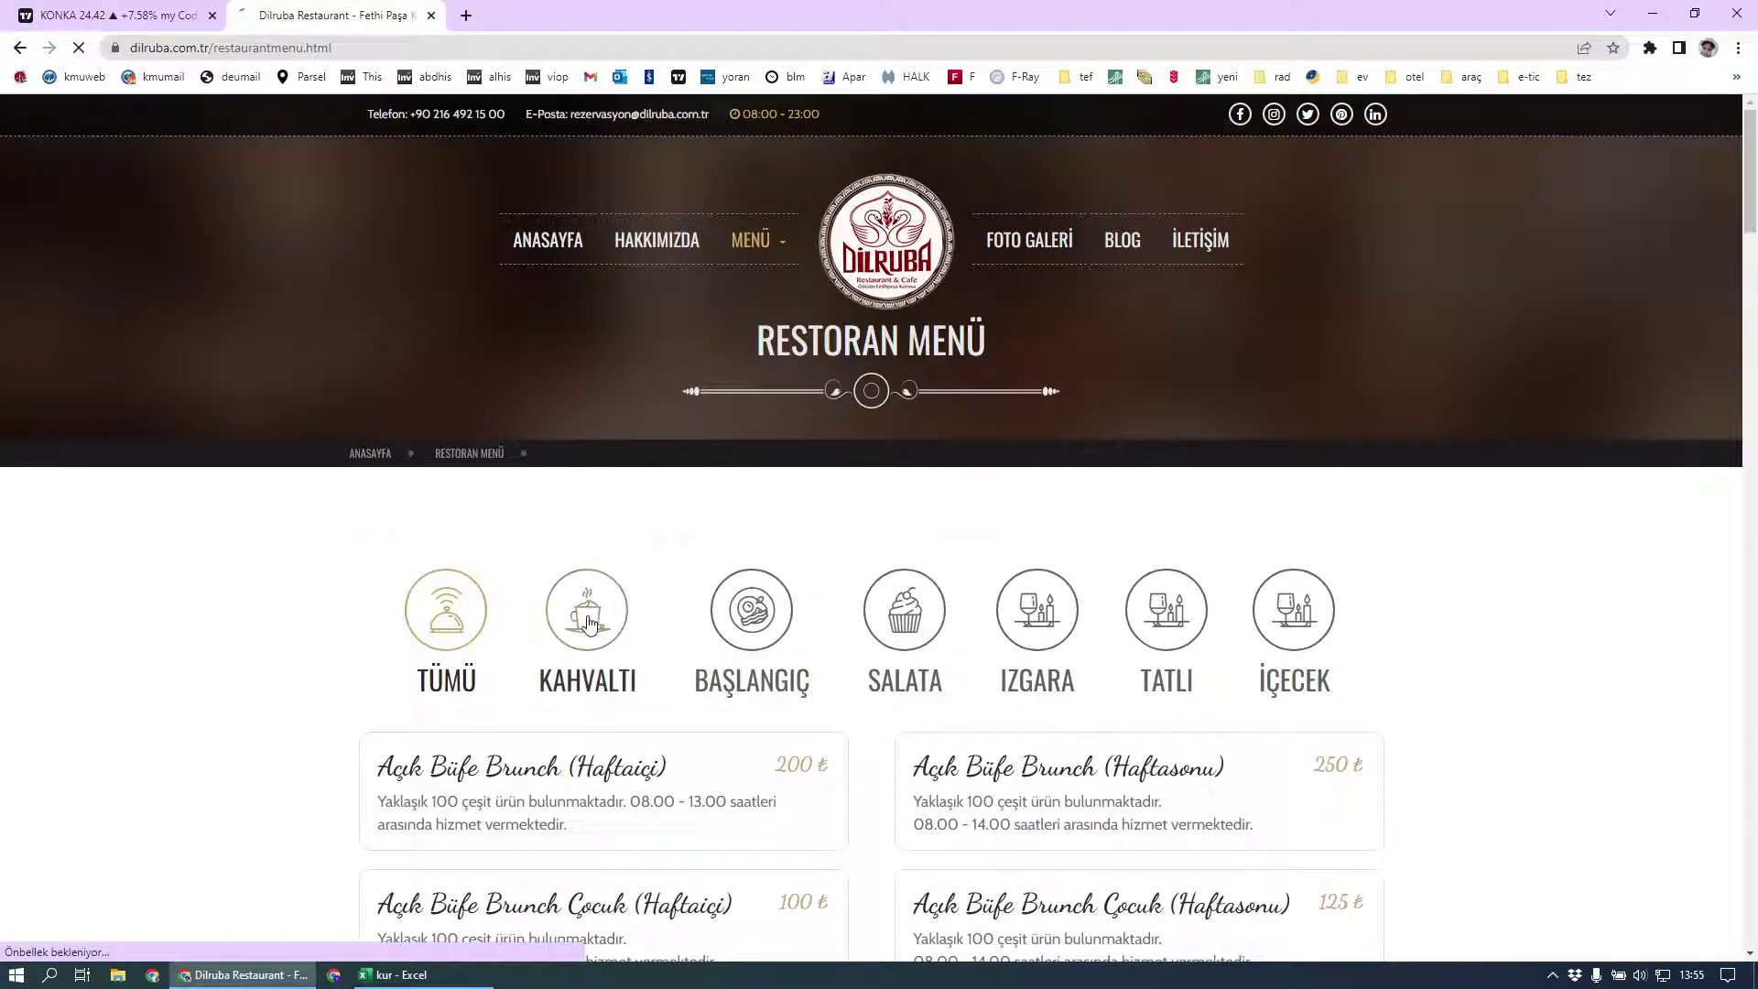
{"action": "scroll", "coordinate": [588, 622], "scroll_direction": "down", "scroll_amount": 3}
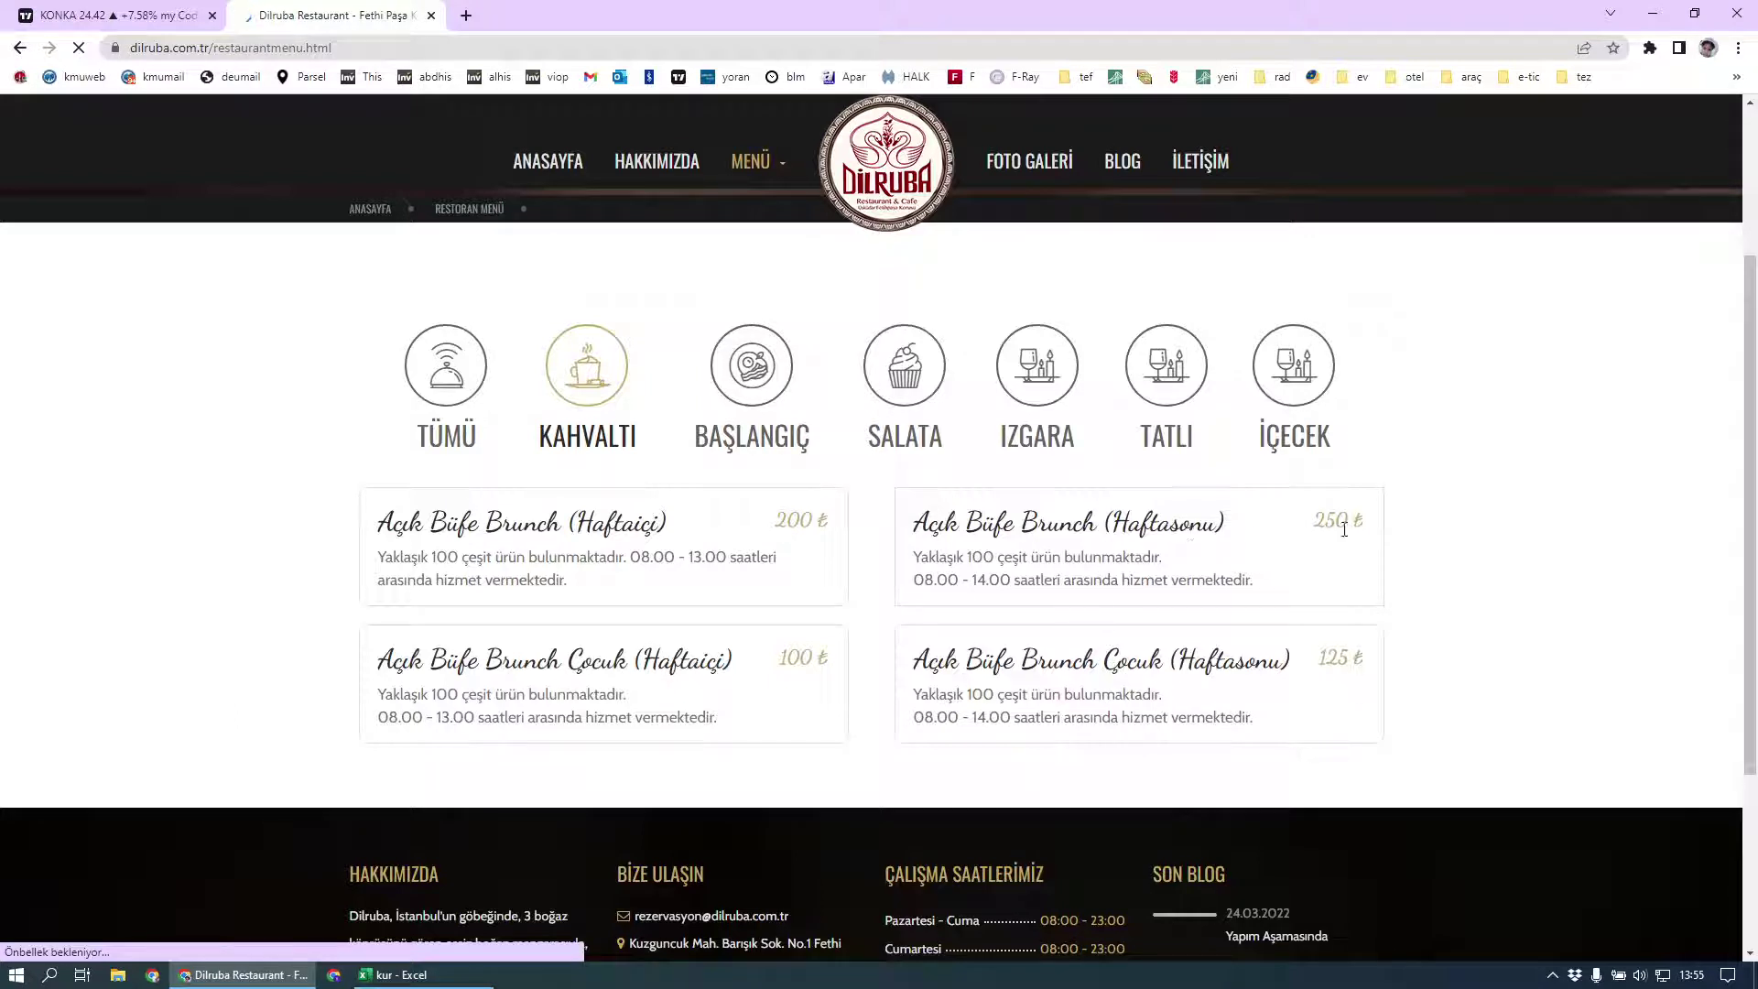
Step: Highlight the price of the weekend open-buffet brunch and close the restaurant site
{"action": "left_click_drag", "start_coordinate": [1315, 533], "coordinate": [1161, 569]}
{"action": "left_click", "coordinate": [1163, 569]}
{"action": "left_click_drag", "start_coordinate": [1330, 520], "coordinate": [1338, 524]}
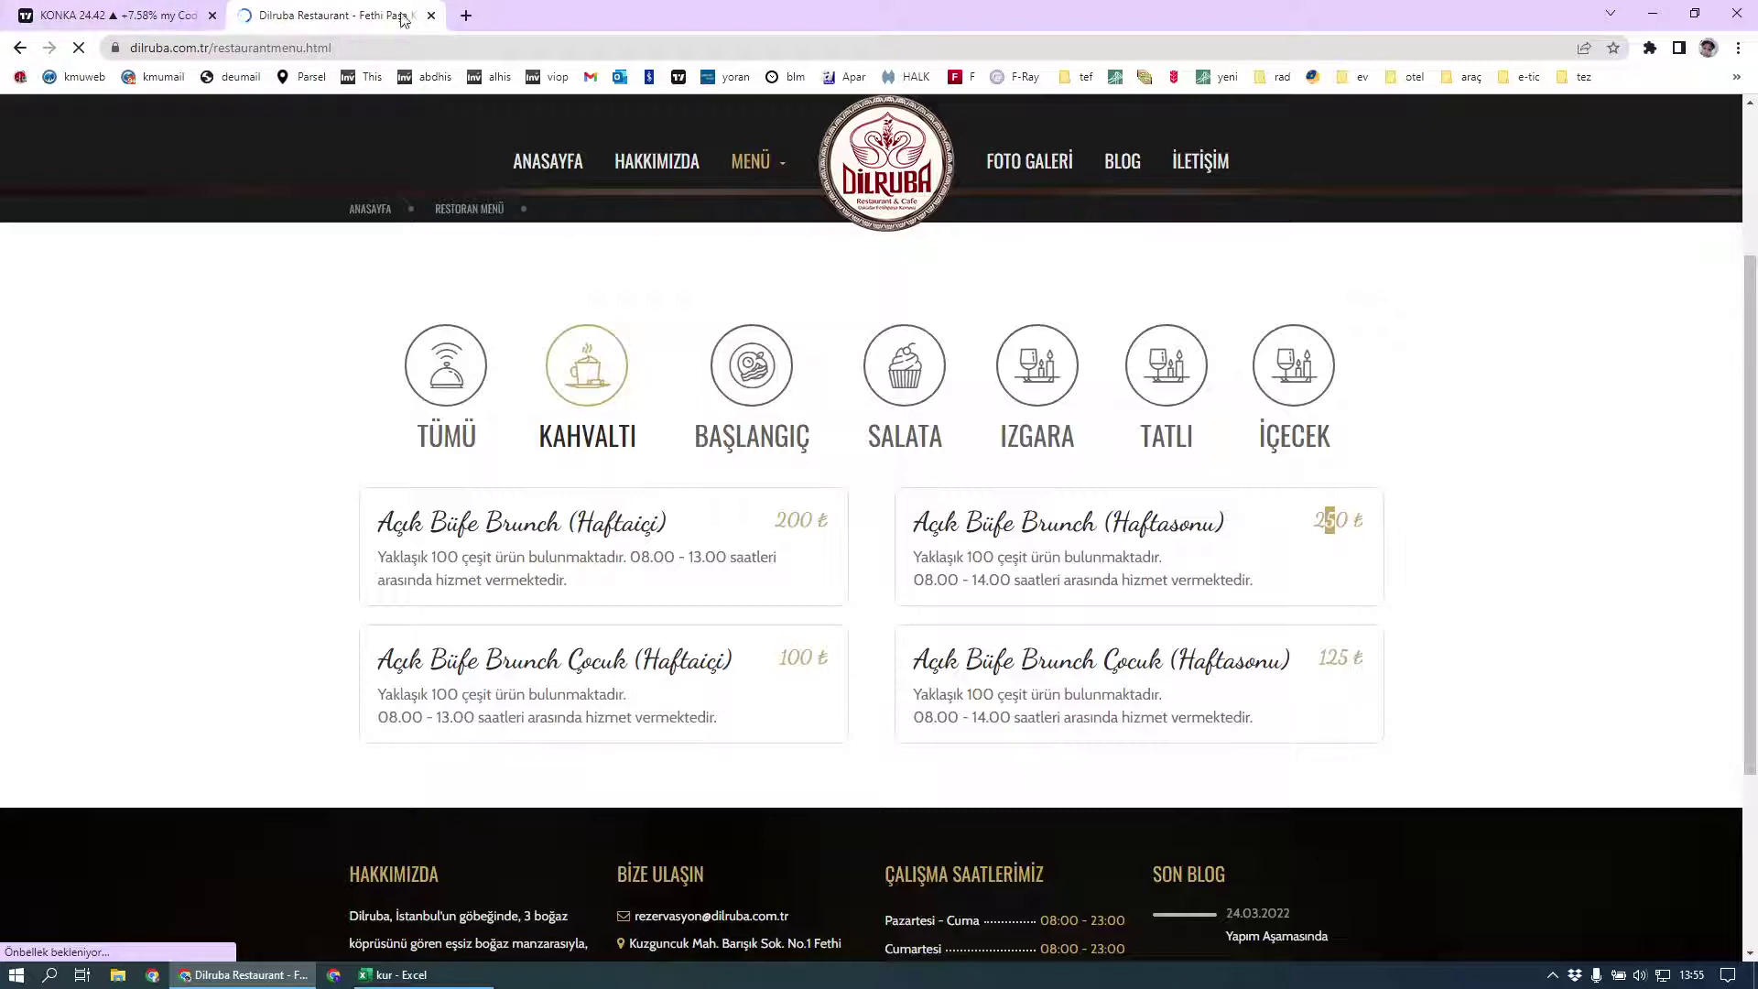
{"action": "left_click", "coordinate": [431, 15]}
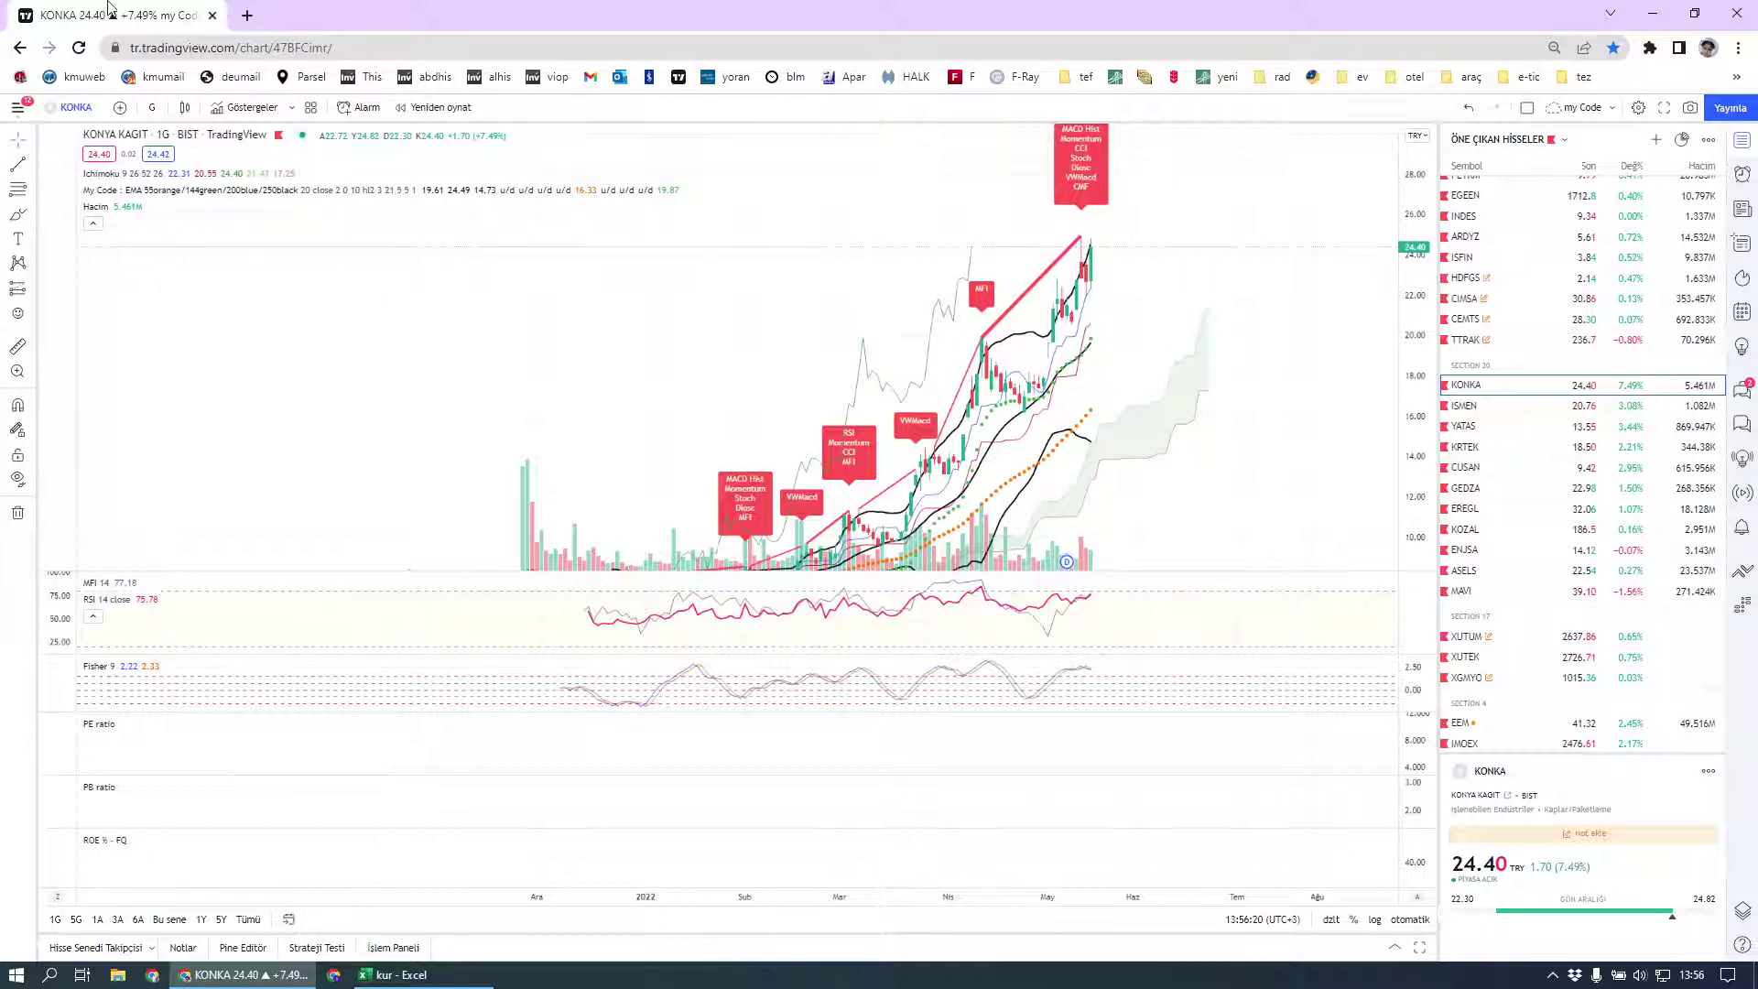
Step: Calculate 100/16 with a Google search in a new tab
{"action": "left_click", "coordinate": [246, 14]}
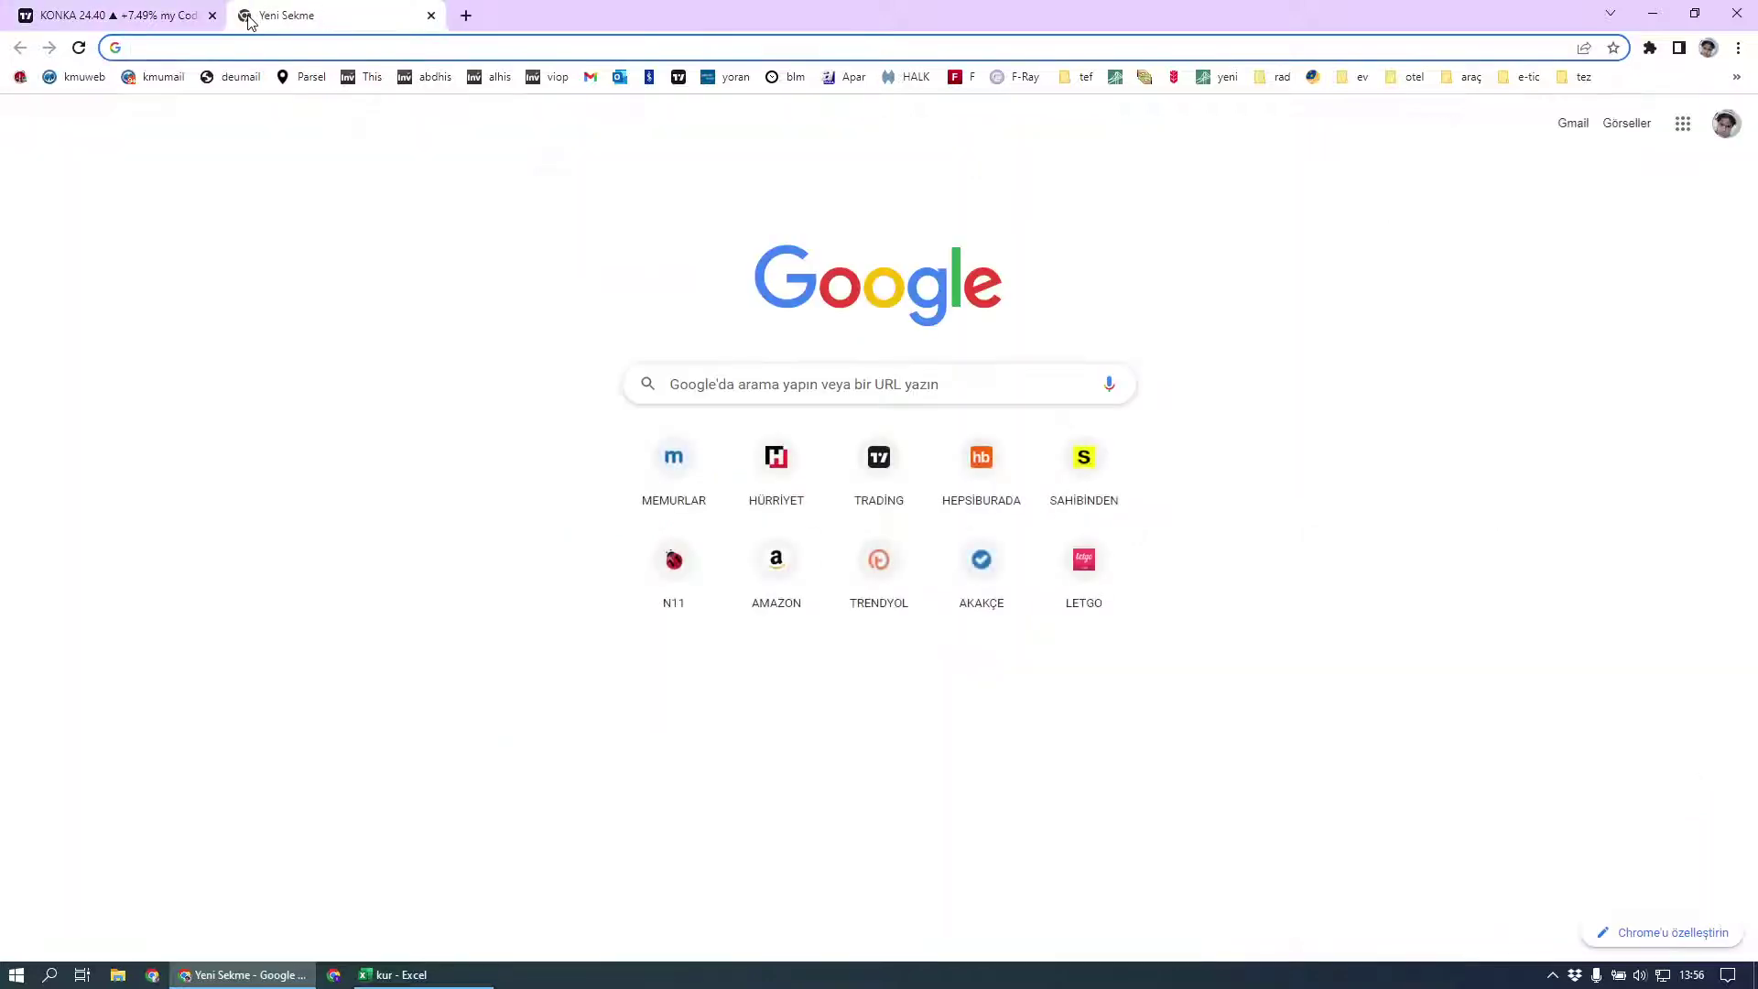
{"action": "type", "text": "hesap"}
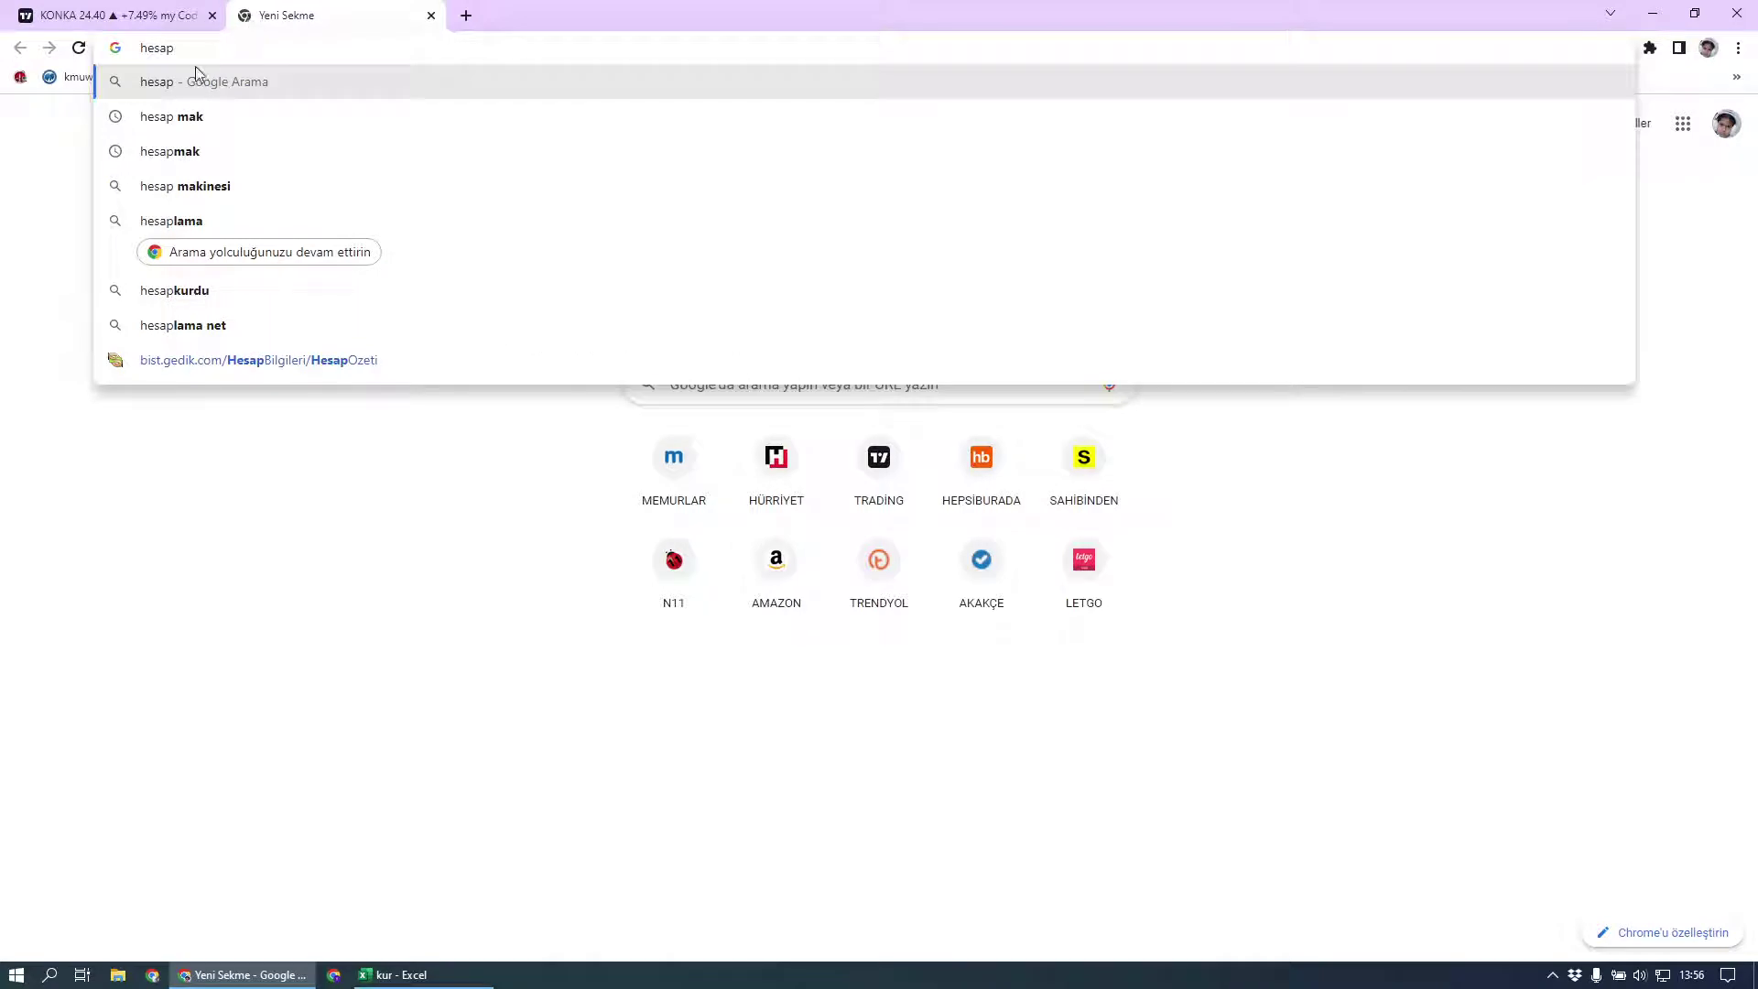
{"action": "key", "text": "ctrl+a"}
{"action": "key", "text": "BackSpace"}
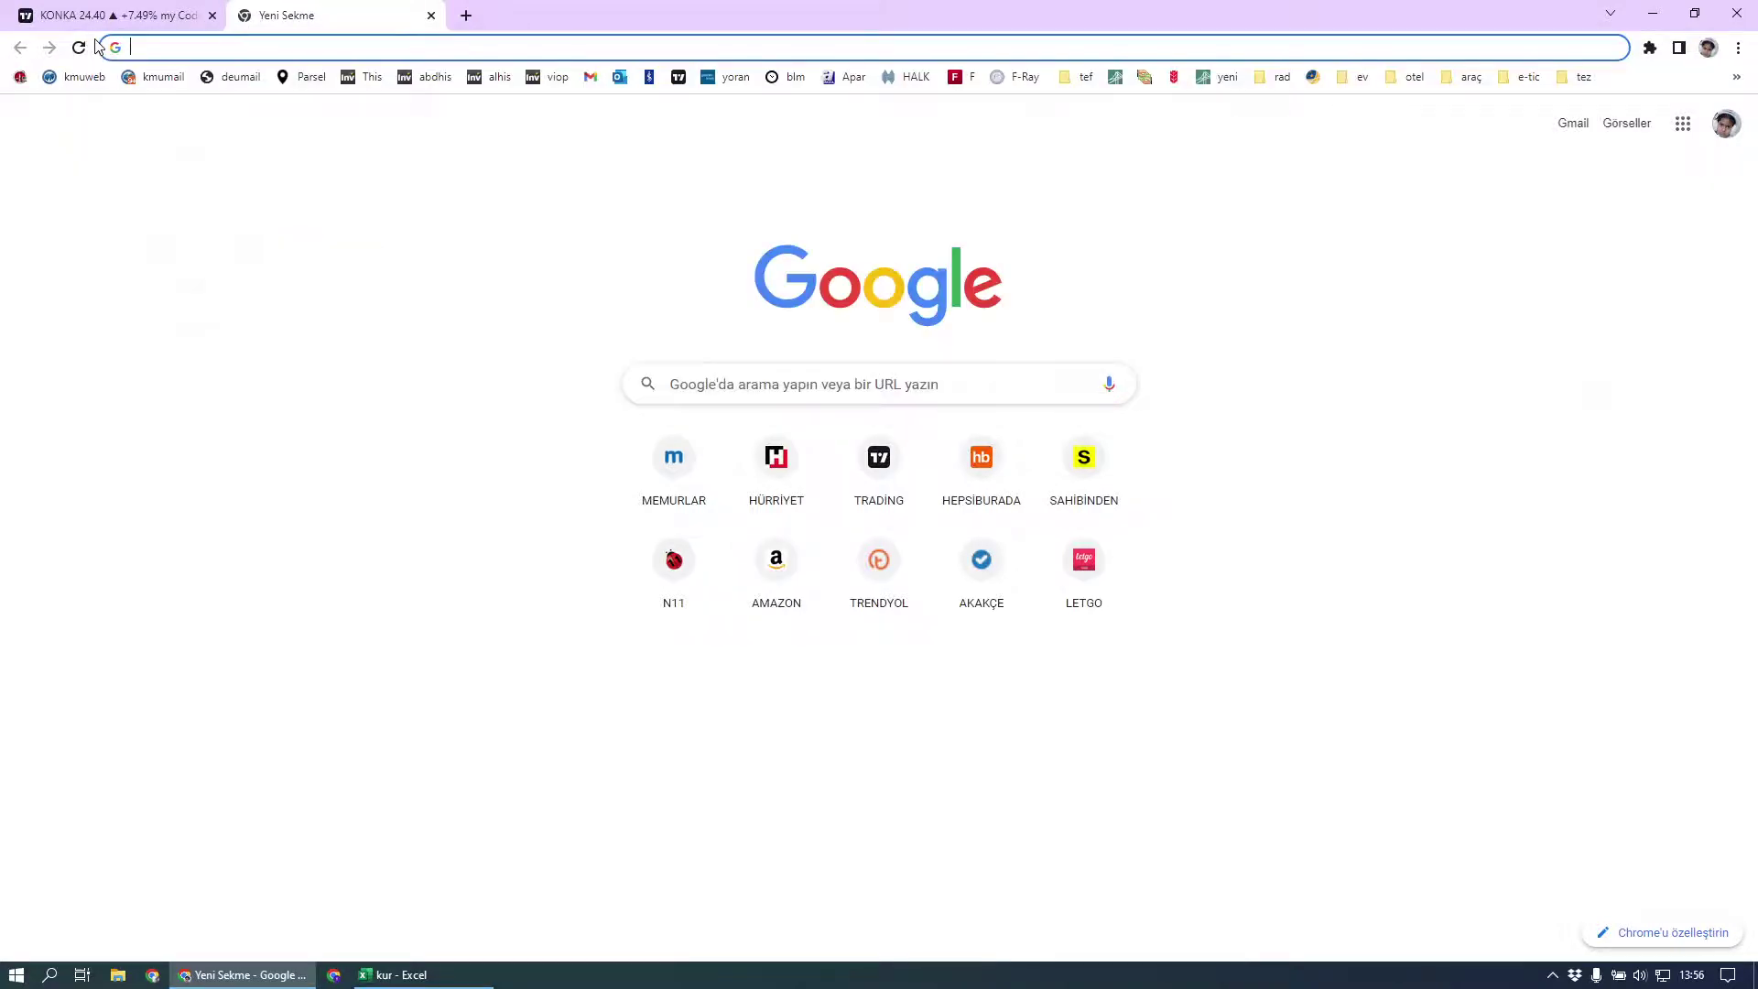
{"action": "type", "text": "100"}
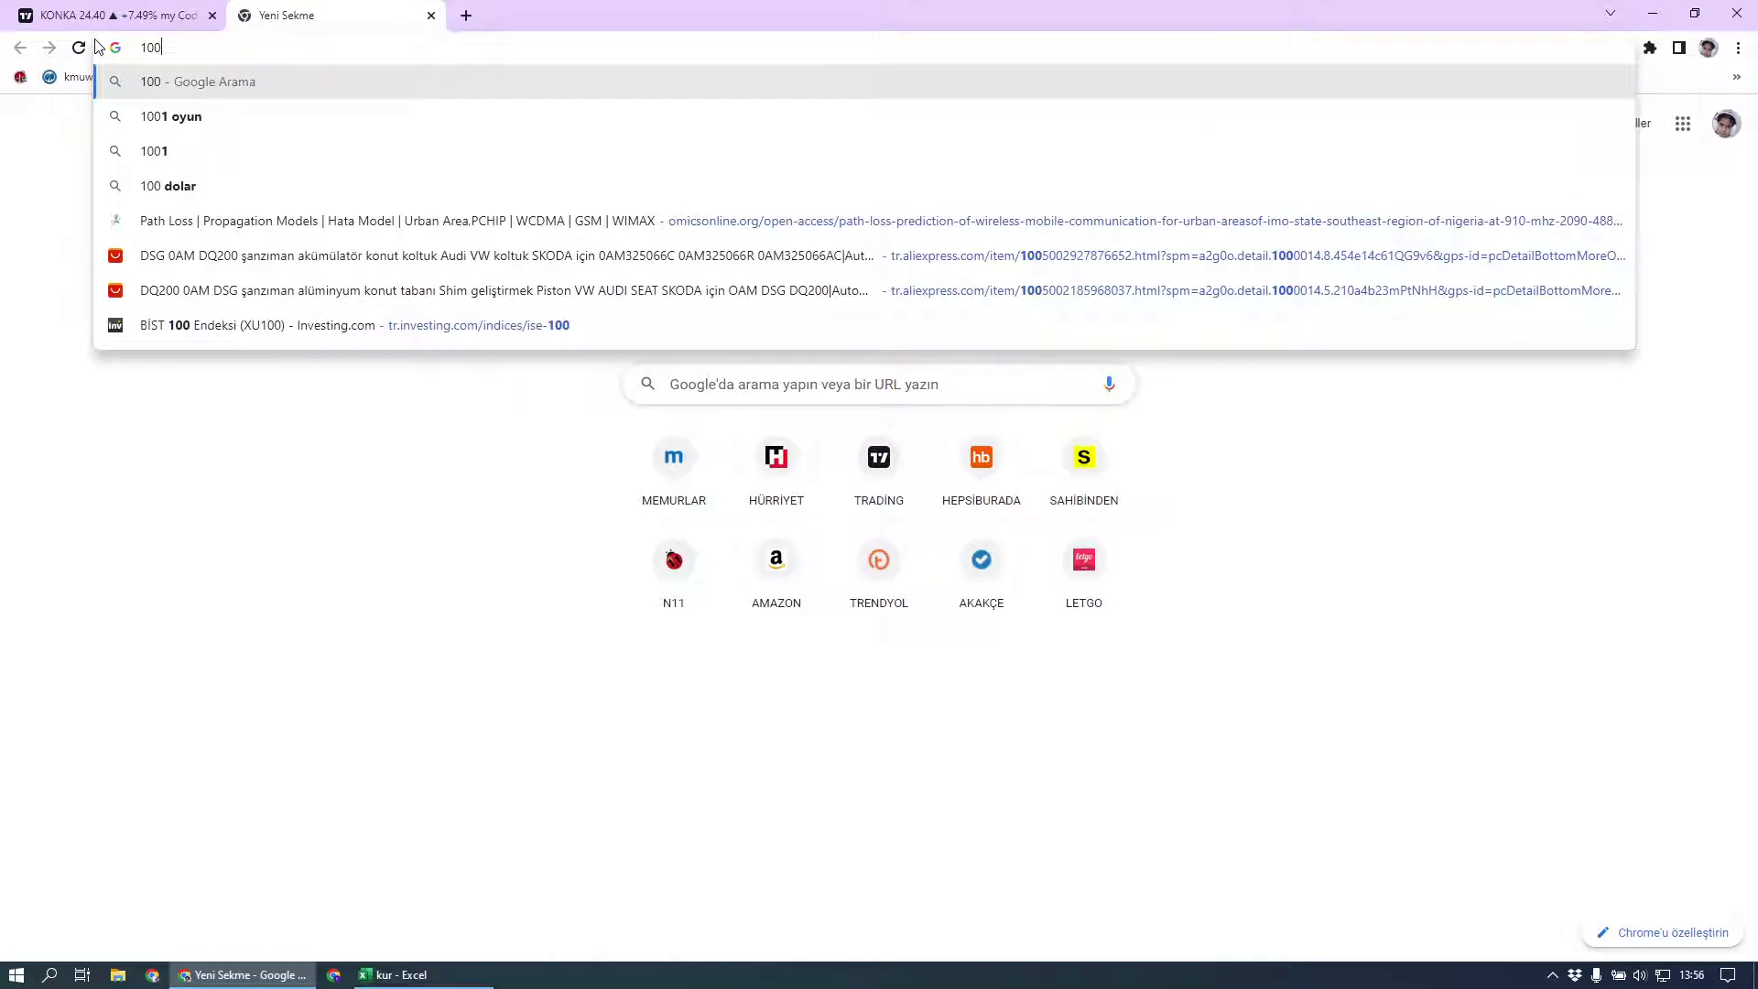
{"action": "type", "text": "/16"}
{"action": "key", "text": "Return"}
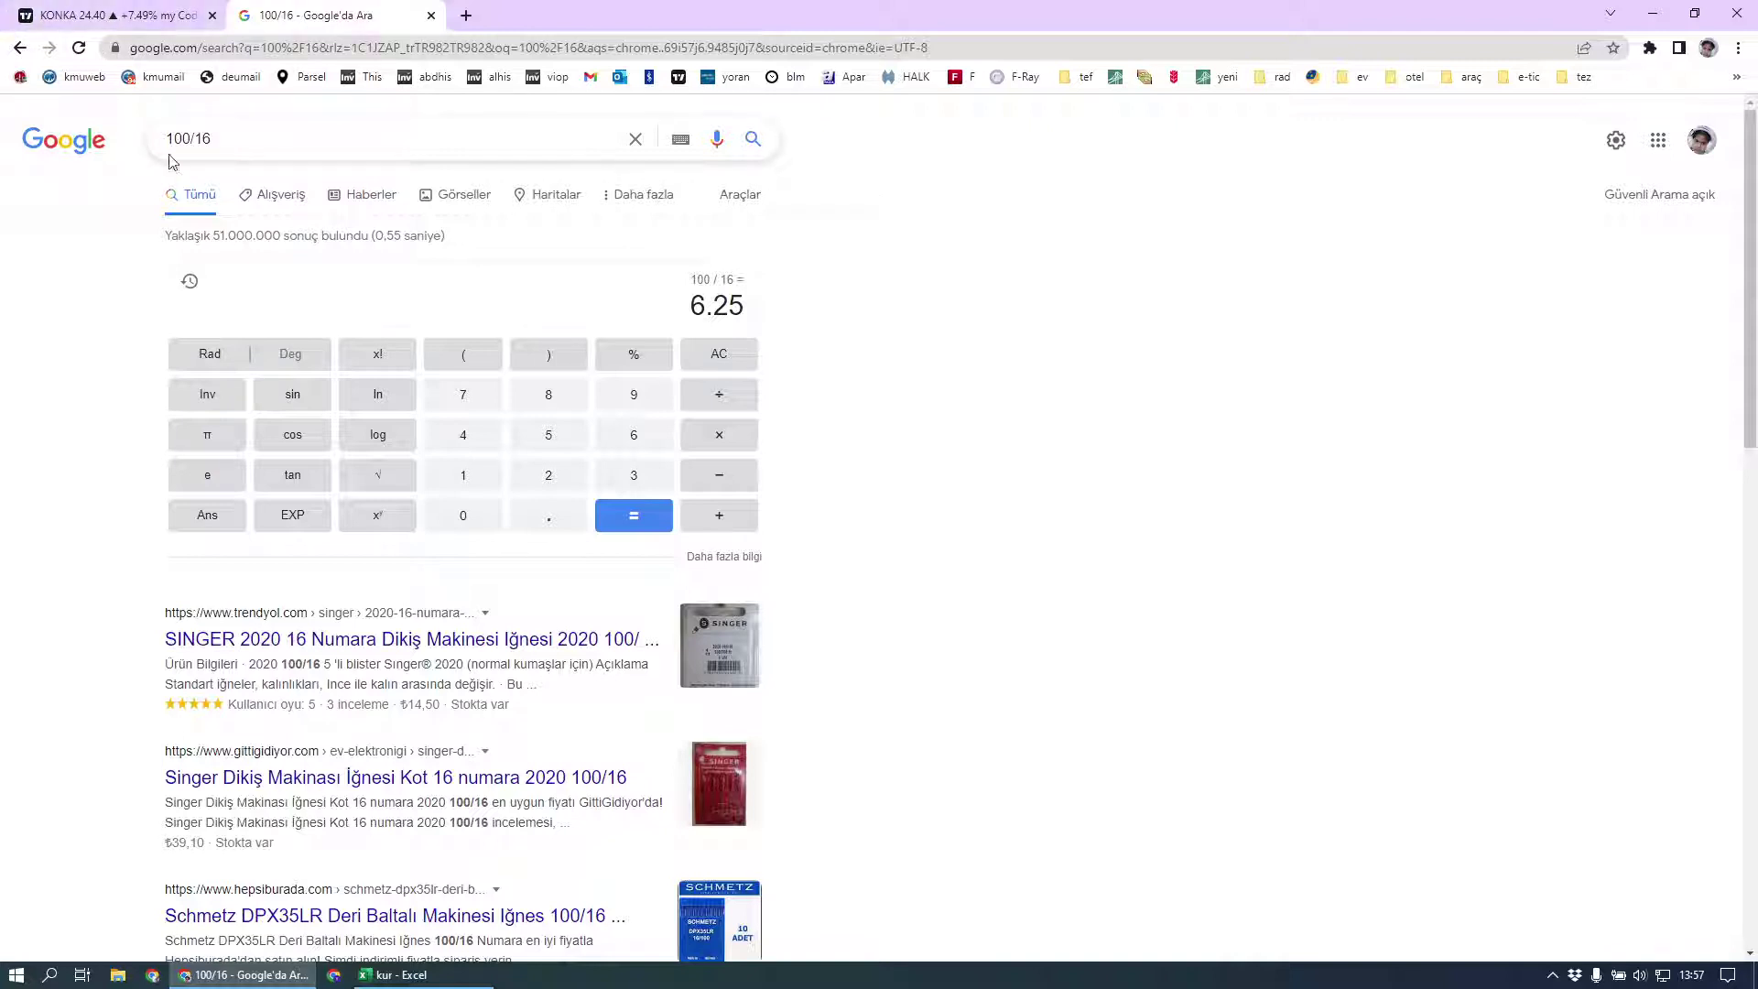
Step: Change the calculation to 100/30 and run it
{"action": "left_click", "coordinate": [239, 140]}
{"action": "key", "text": "BackSpace"}
{"action": "key", "text": "BackSpace"}
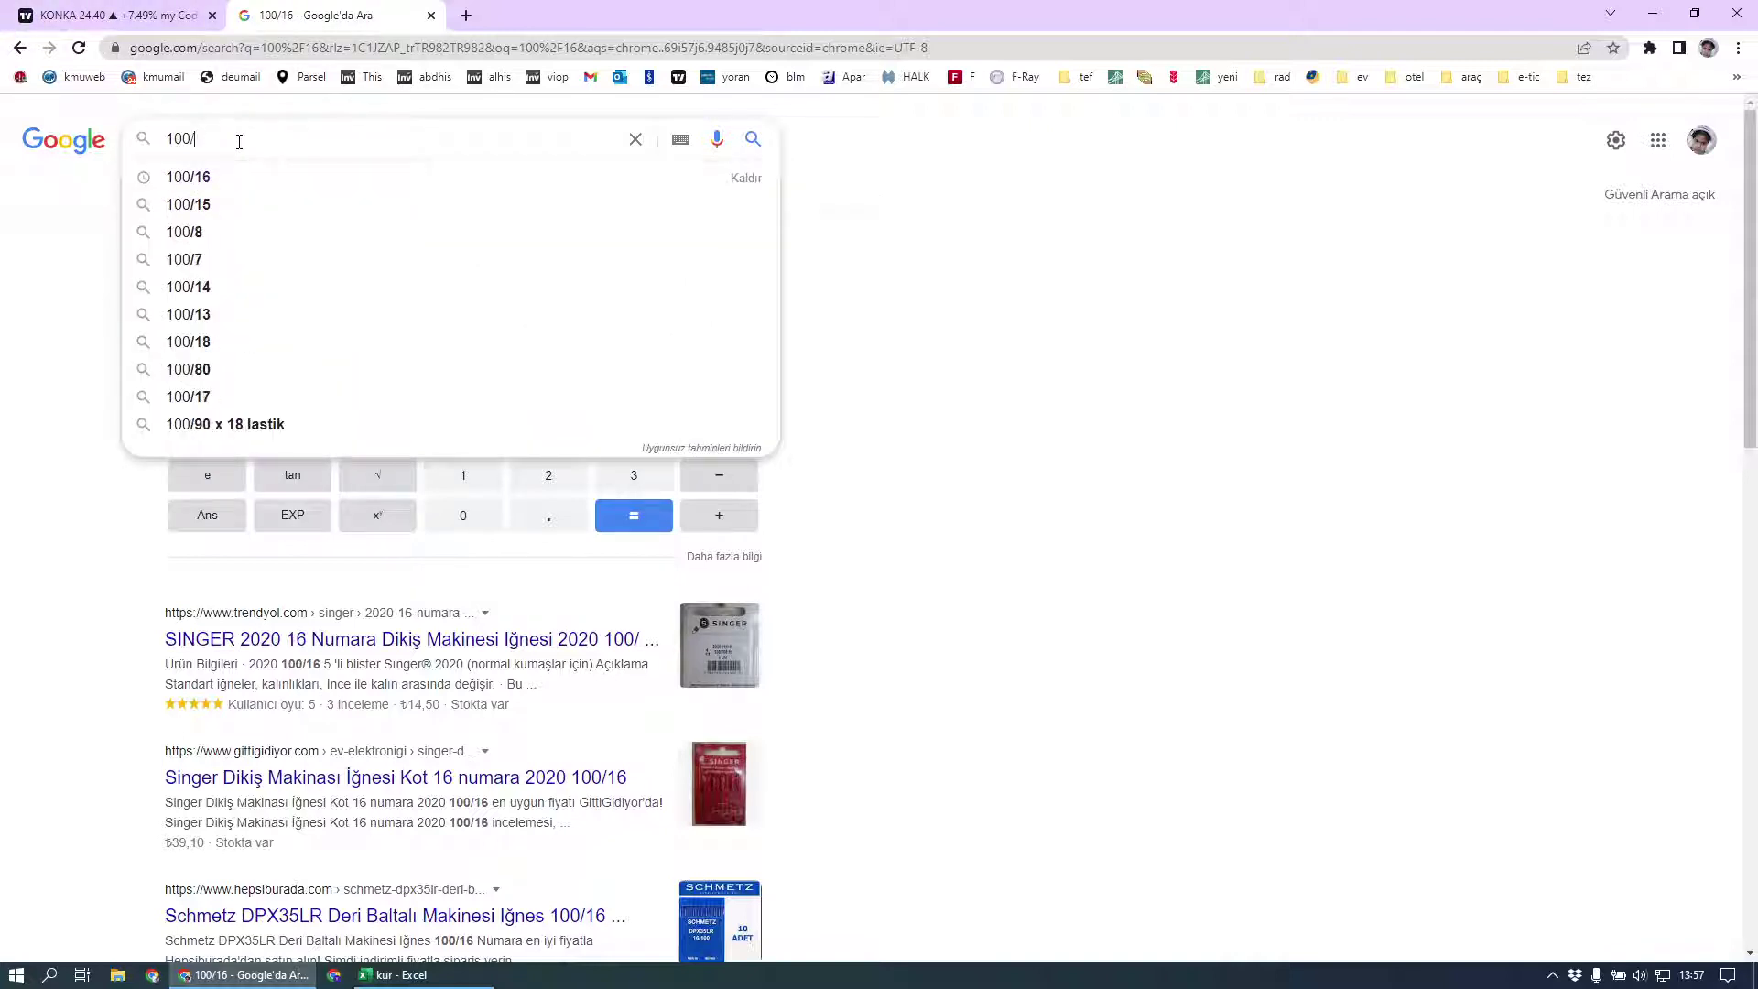
{"action": "type", "text": "30"}
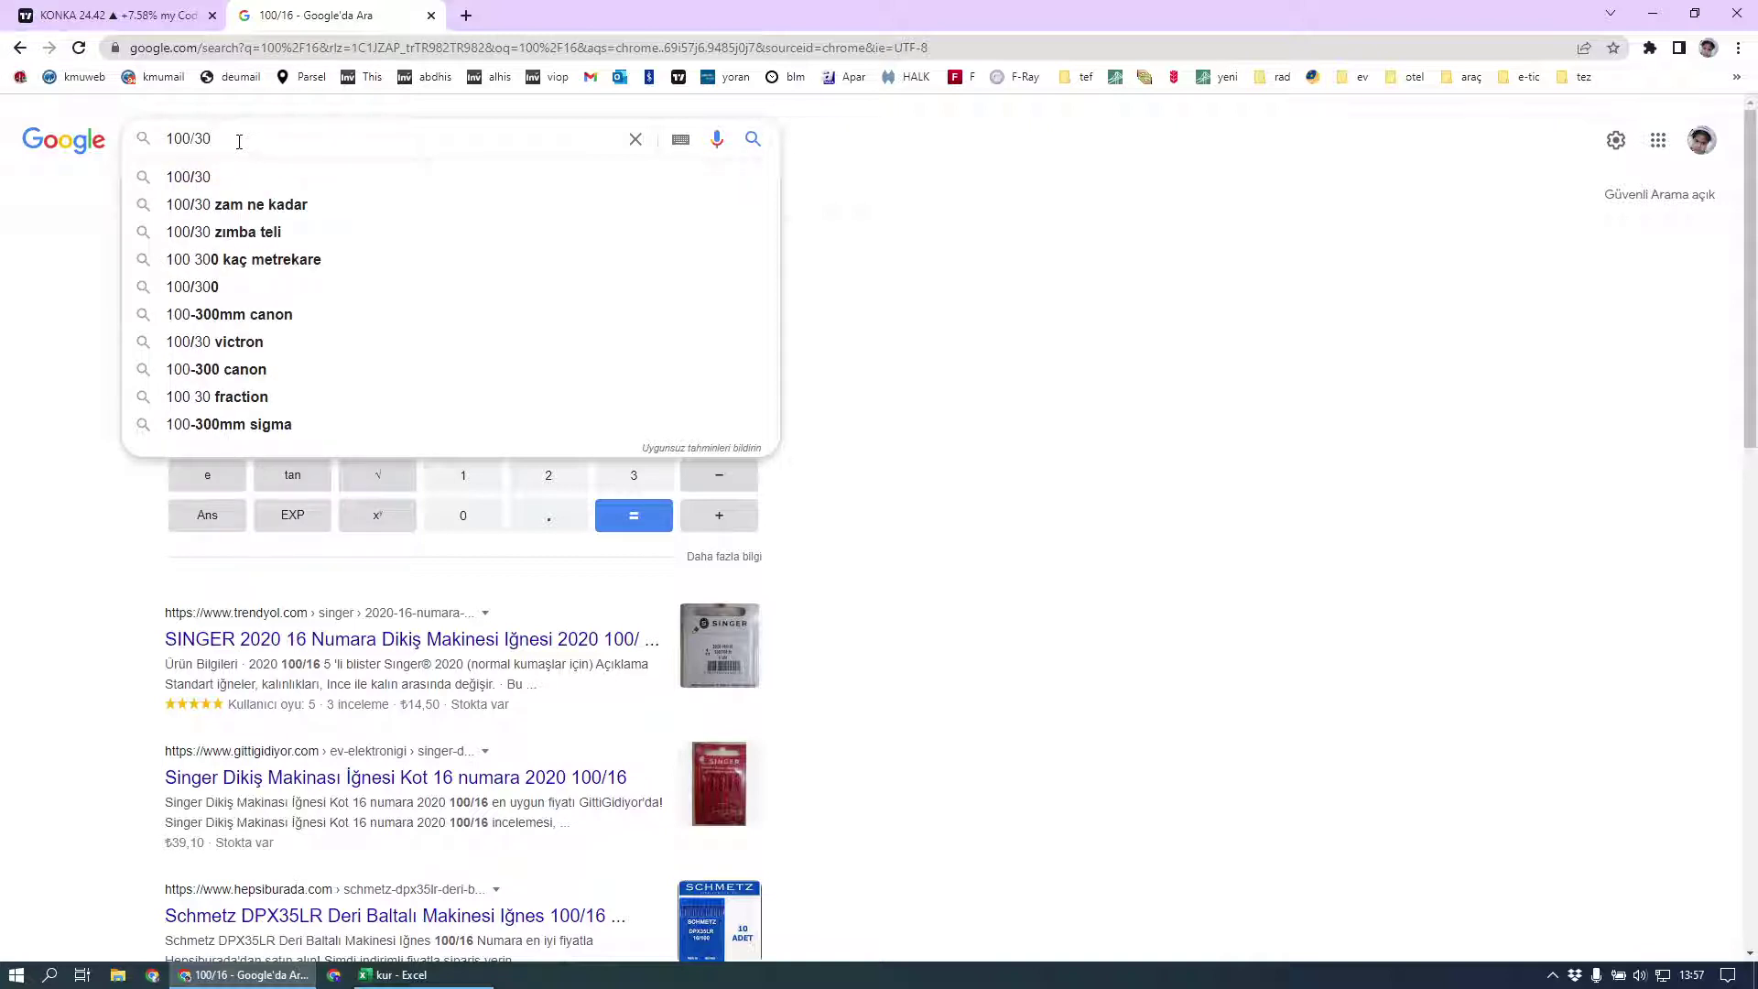
{"action": "key", "text": "Return"}
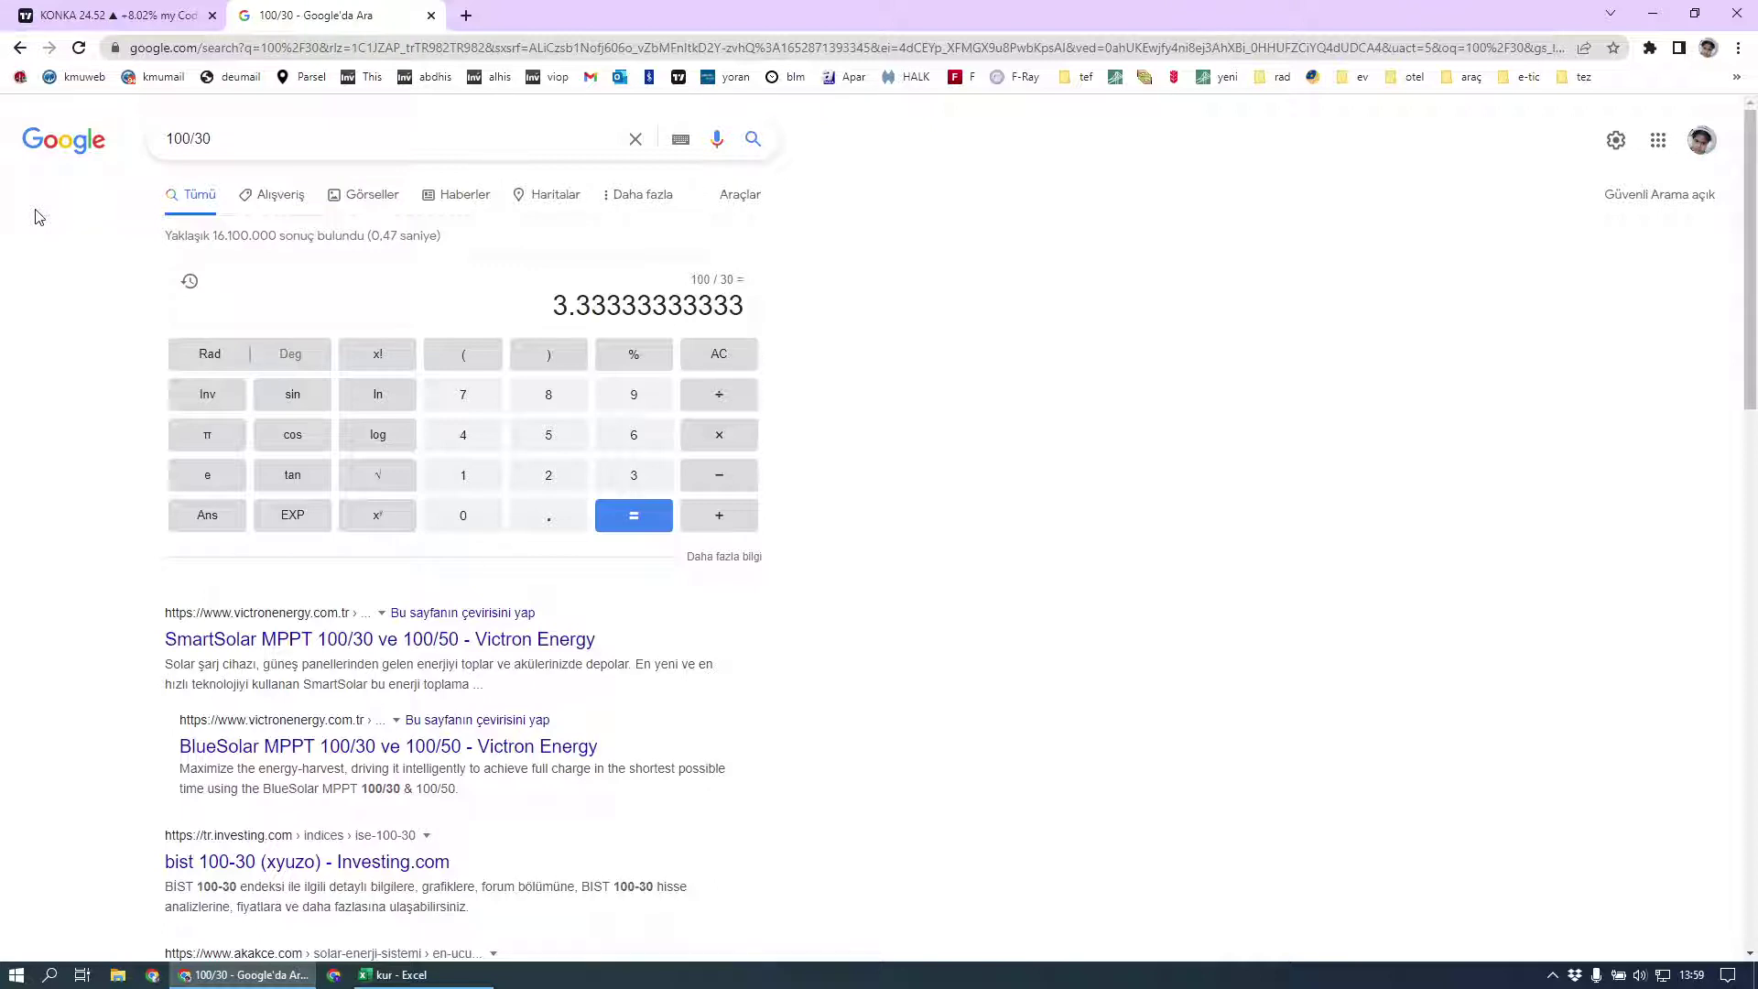
Step: Search Google for "enag" and open the Enflasyon Araştırma Grubu: ENAGRUP website
{"action": "key", "text": "/"}
{"action": "key", "text": "ctrl+a"}
{"action": "type", "text": "eneg"}
{"action": "key", "text": "Return"}
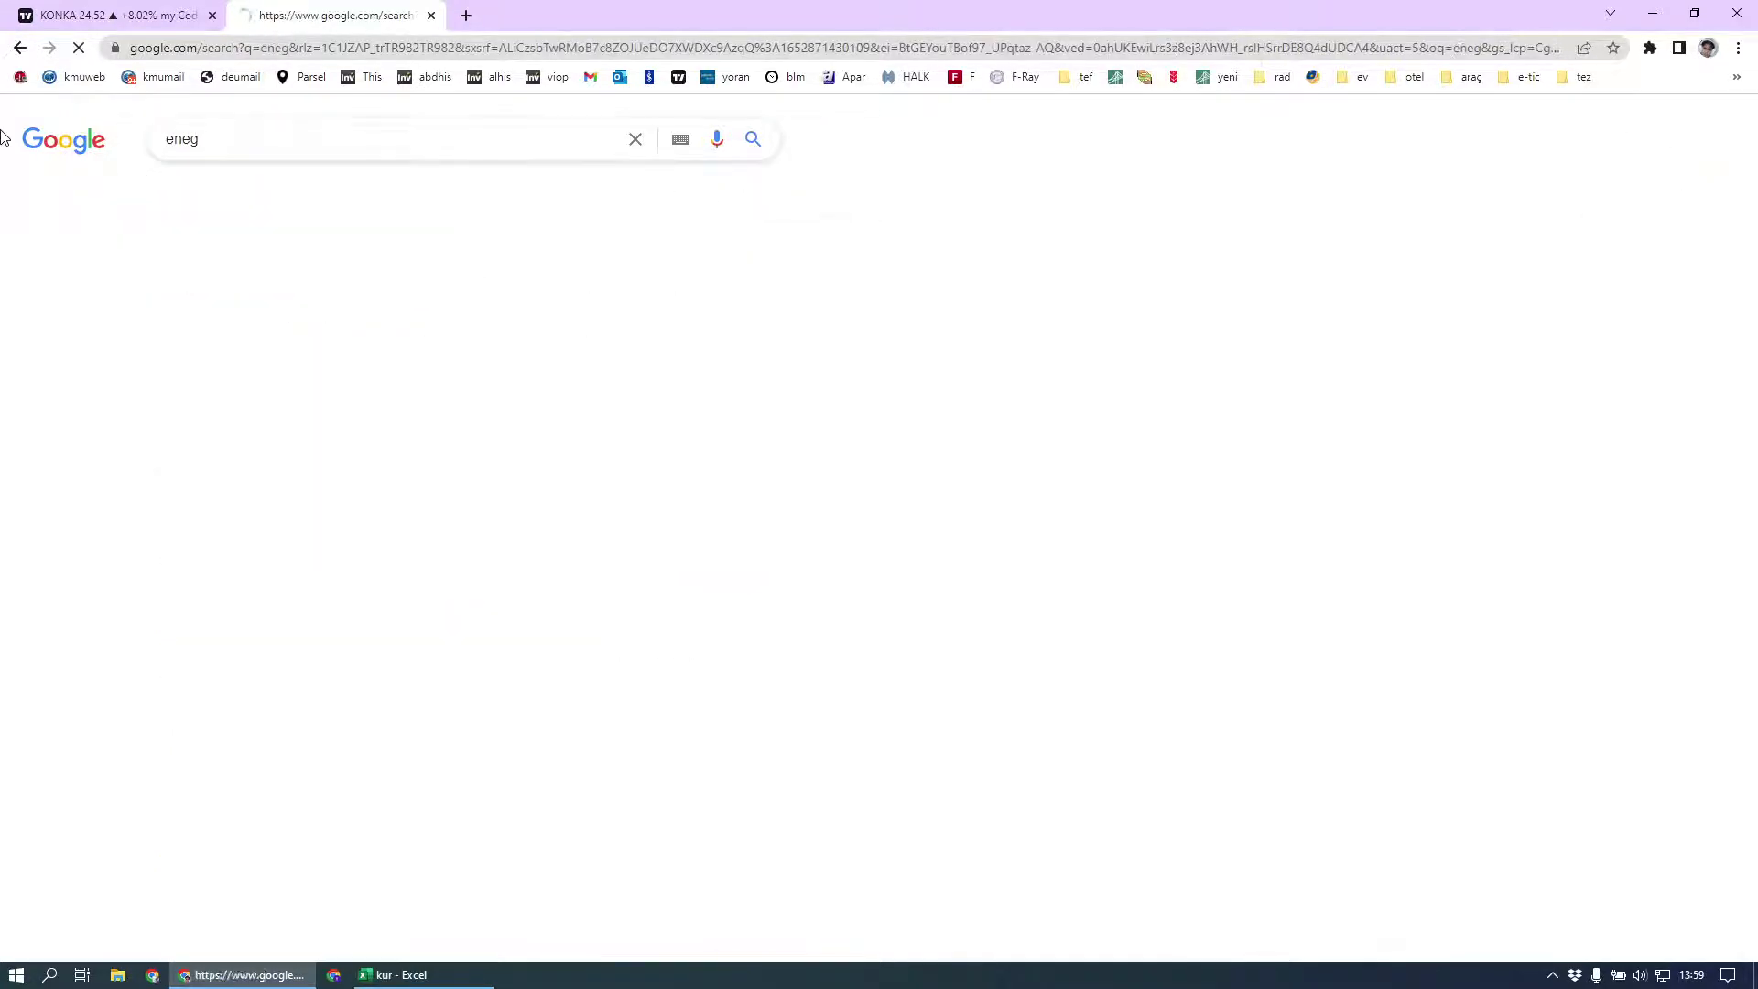
{"action": "left_click", "coordinate": [189, 140]}
{"action": "key", "text": "BackSpace"}
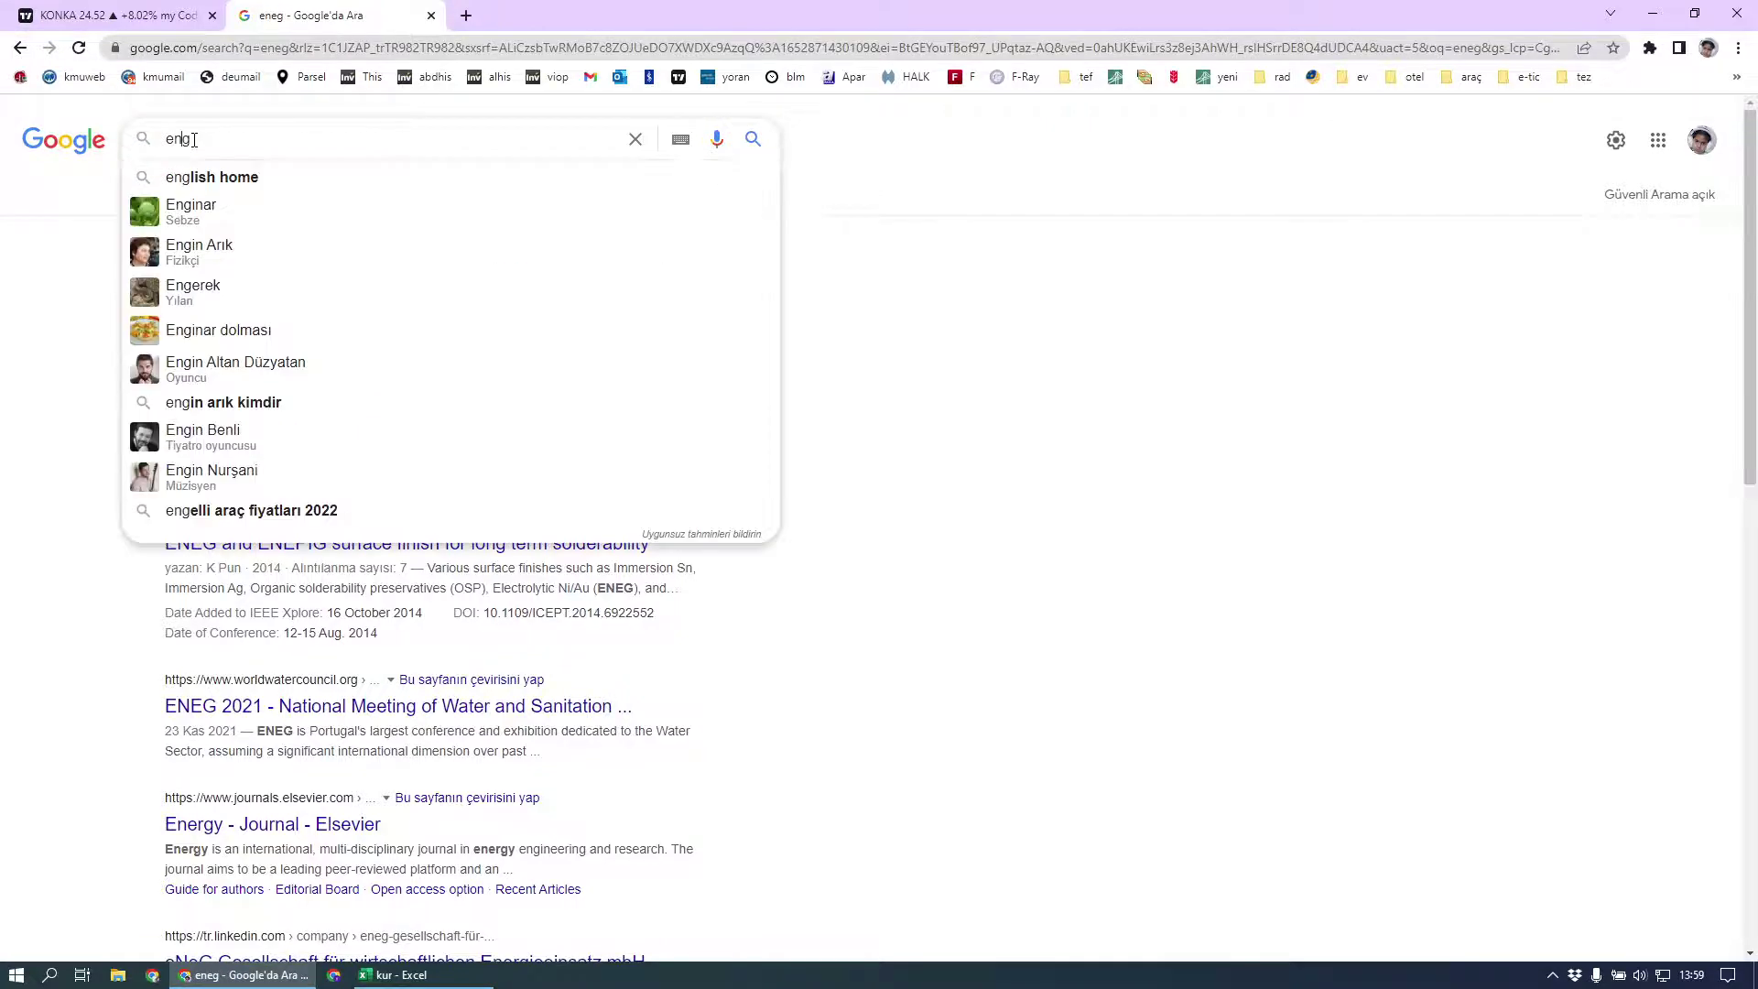
{"action": "type", "text": "a"}
{"action": "key", "text": "Return"}
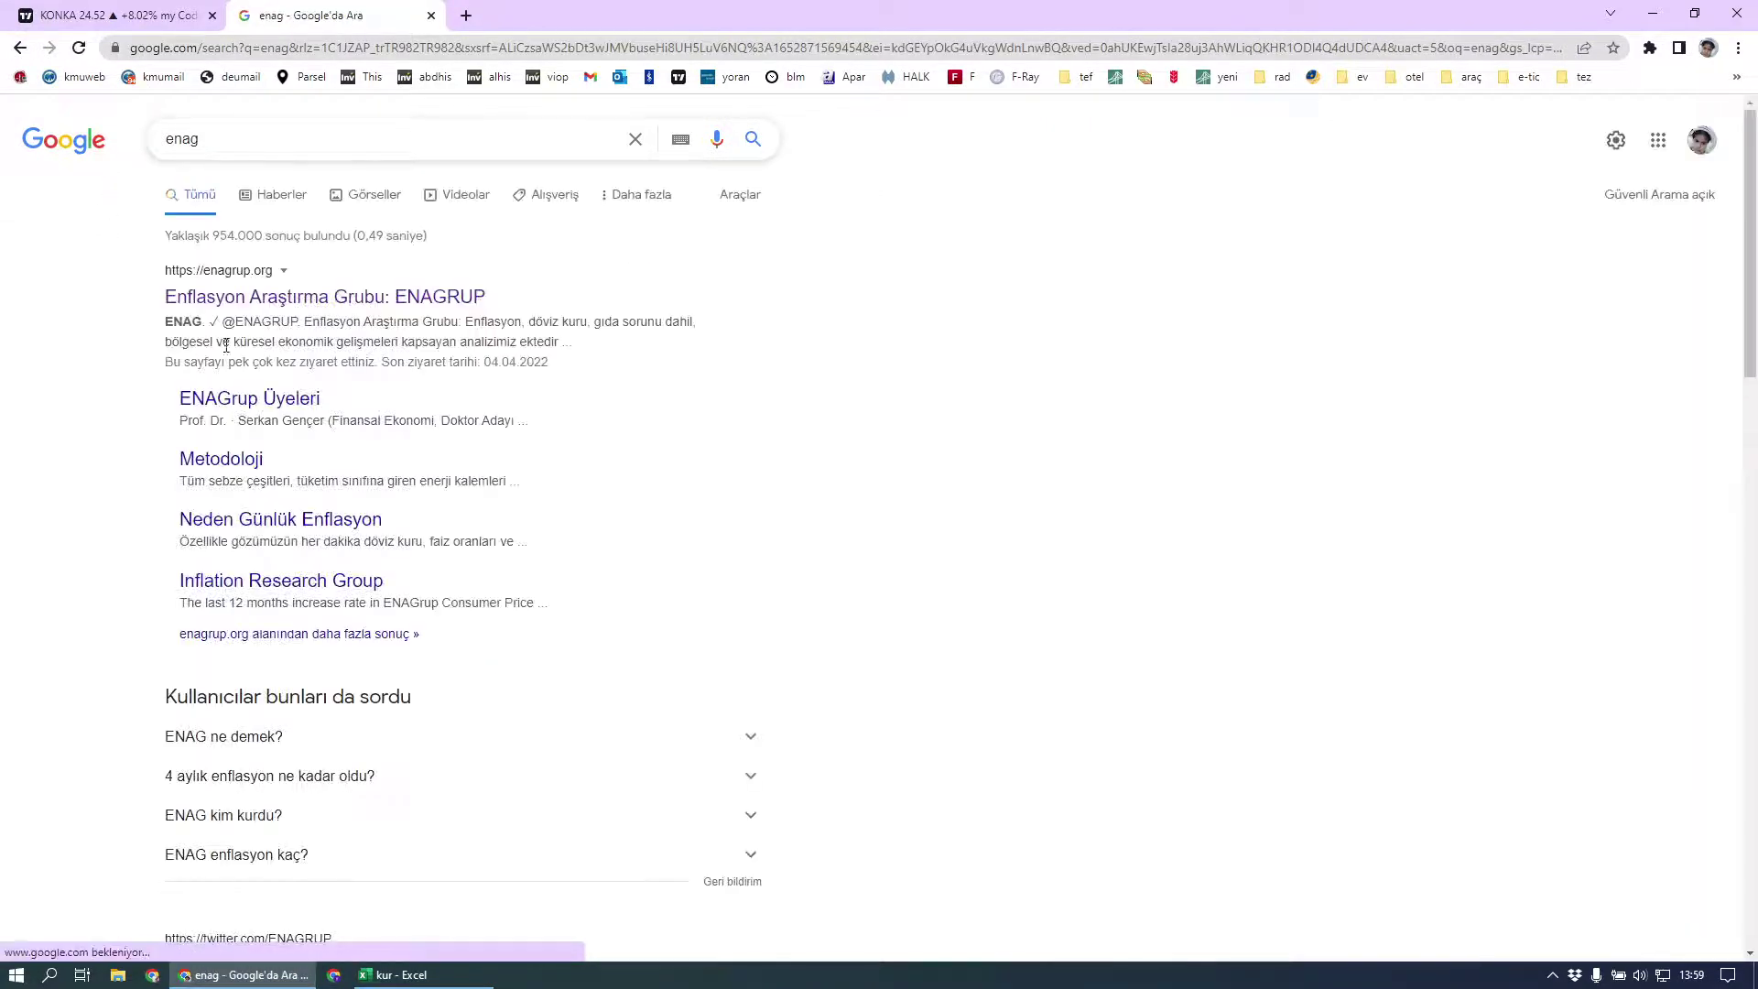
{"action": "left_click", "coordinate": [237, 300]}
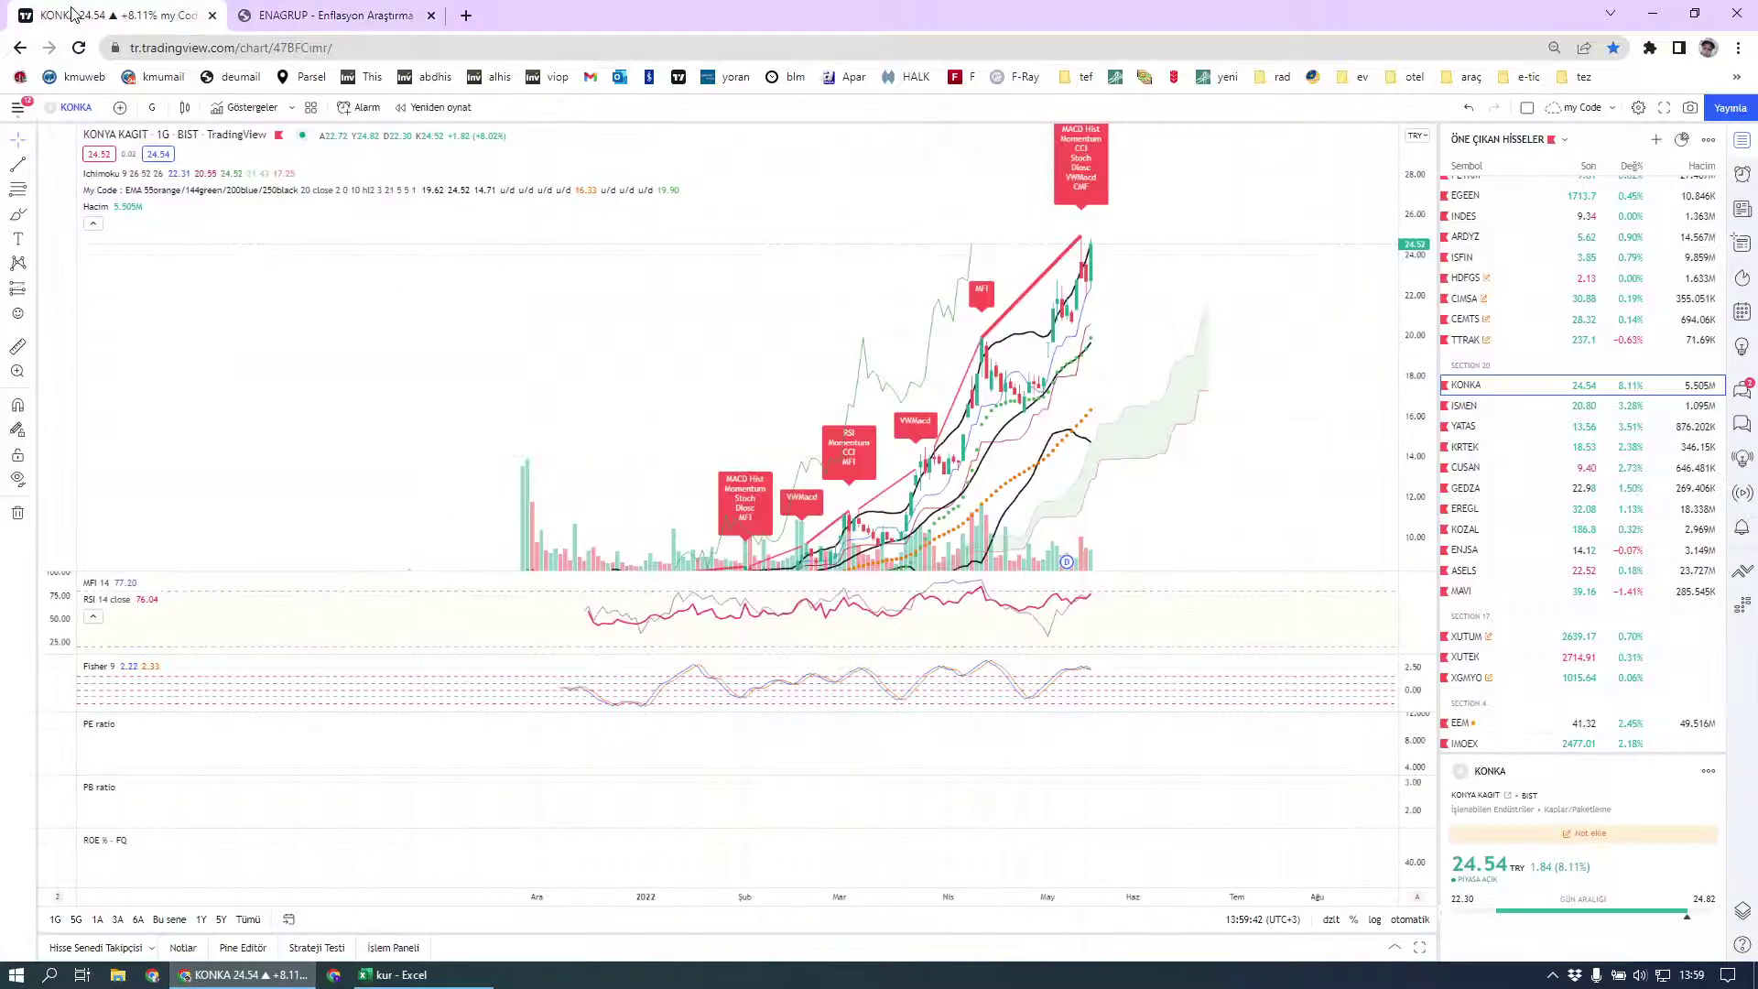
Step: Switch to TradingView and display the USDTRY chart over a one-year range with automatic price scaling
{"action": "left_click", "coordinate": [119, 15]}
{"action": "scroll", "coordinate": [1549, 322], "scroll_direction": "up", "scroll_amount": 10}
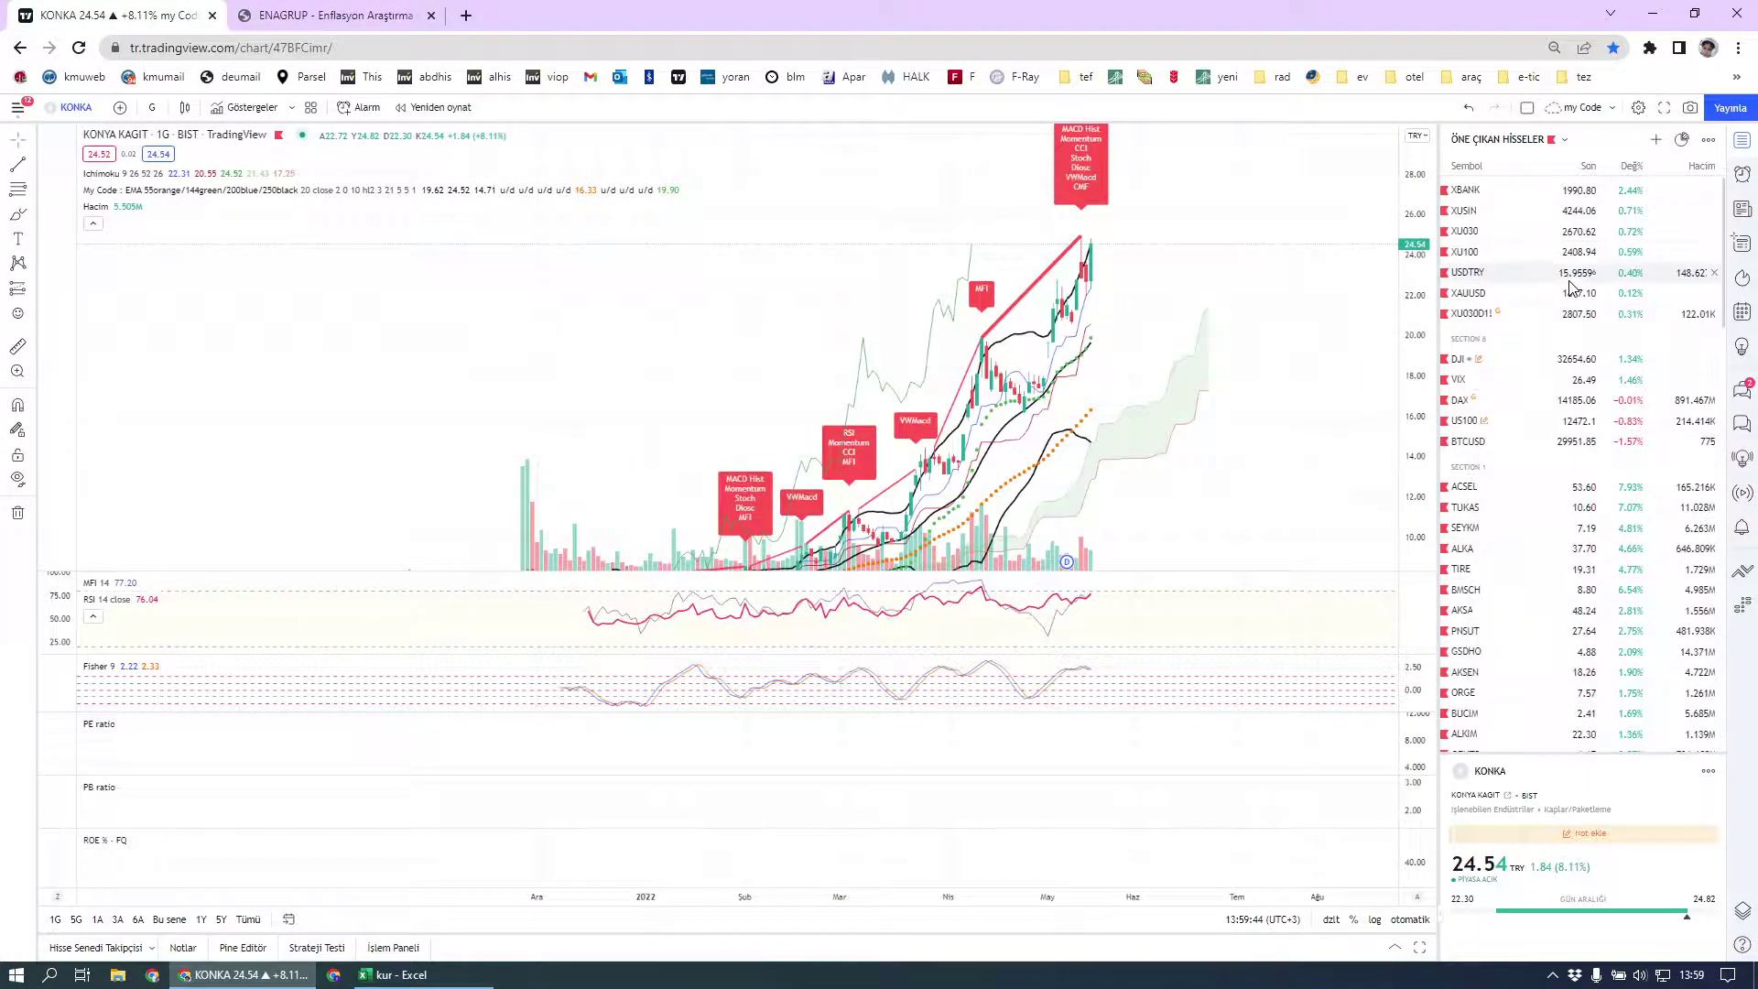
{"action": "left_click", "coordinate": [1515, 275]}
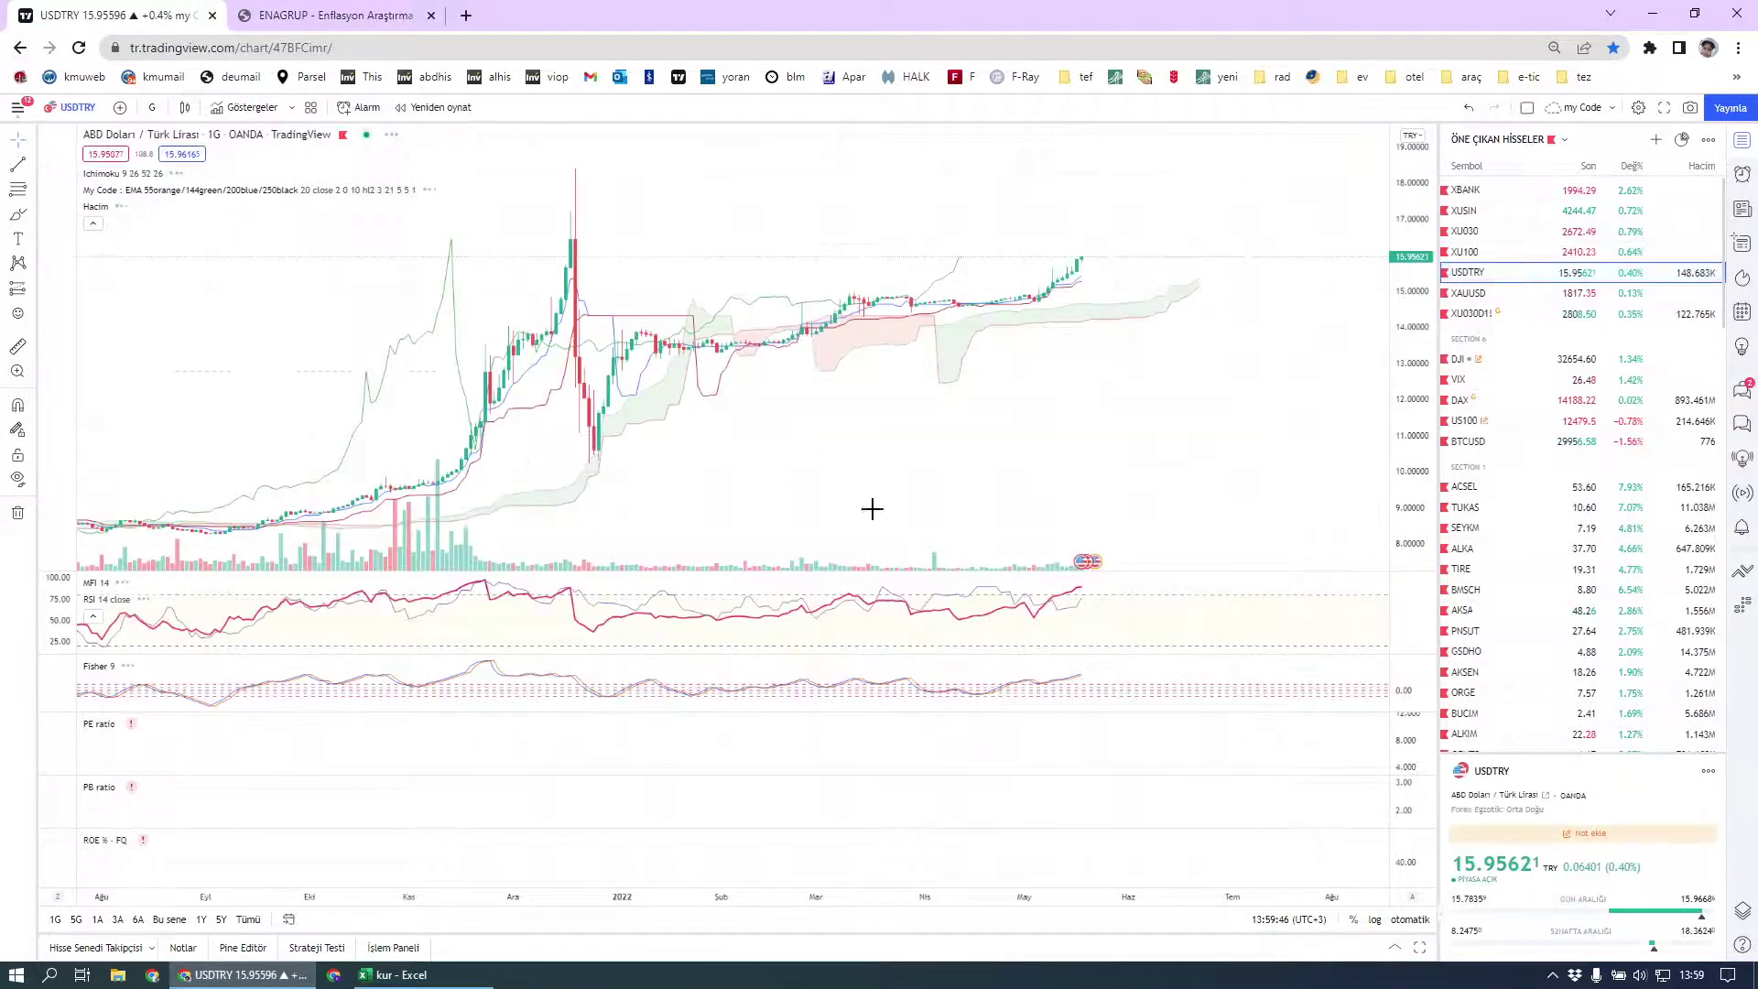
{"action": "left_click", "coordinate": [201, 920]}
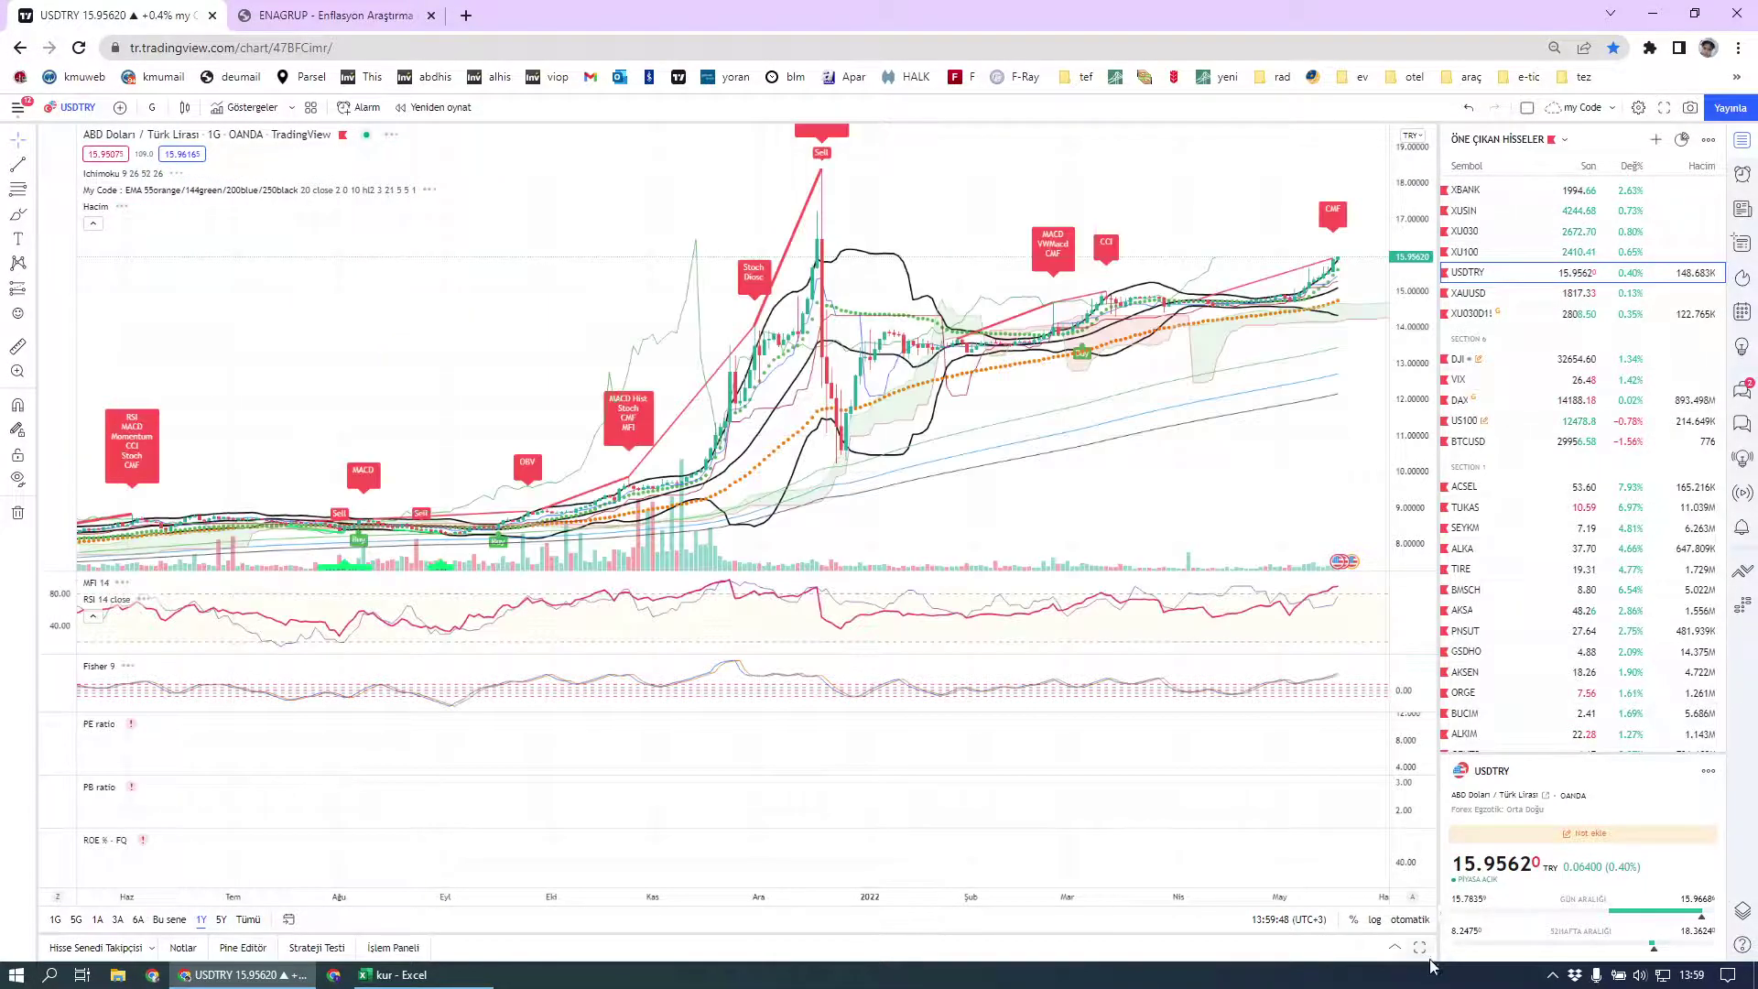
{"action": "left_click", "coordinate": [1410, 920]}
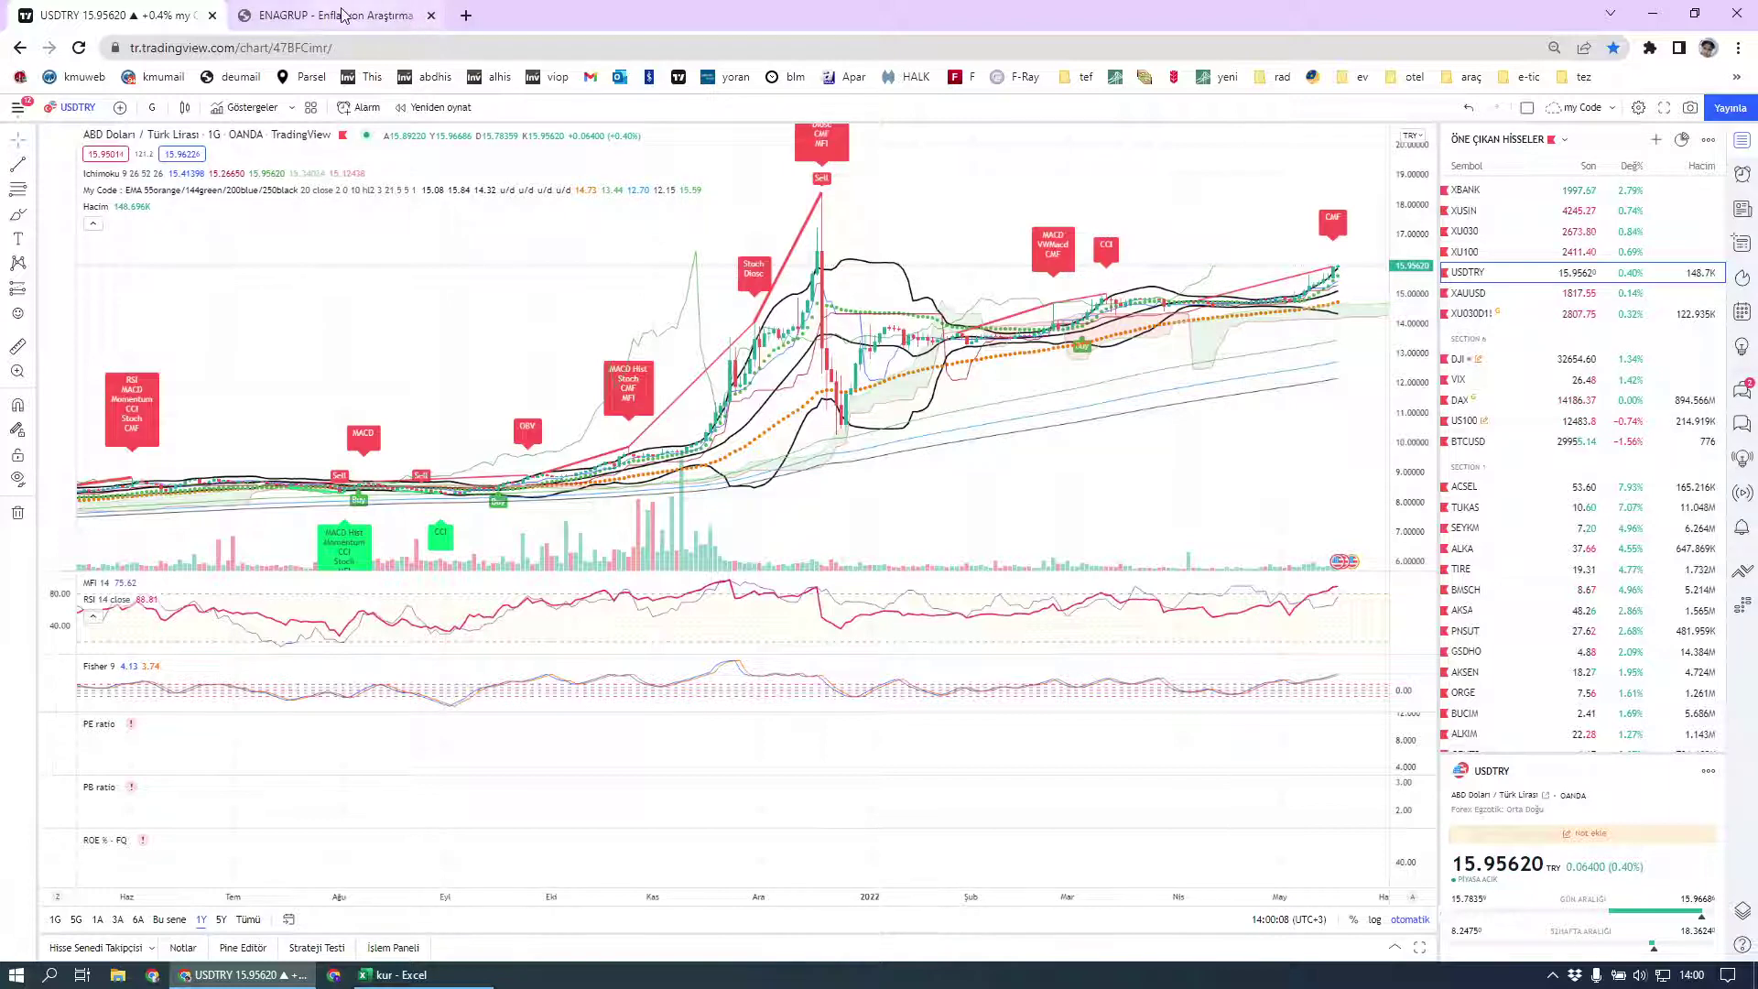
Step: Calculate 15,9-8,37 with a Google search in a new tab
{"action": "left_click", "coordinate": [465, 16]}
{"action": "type", "text": "15"}
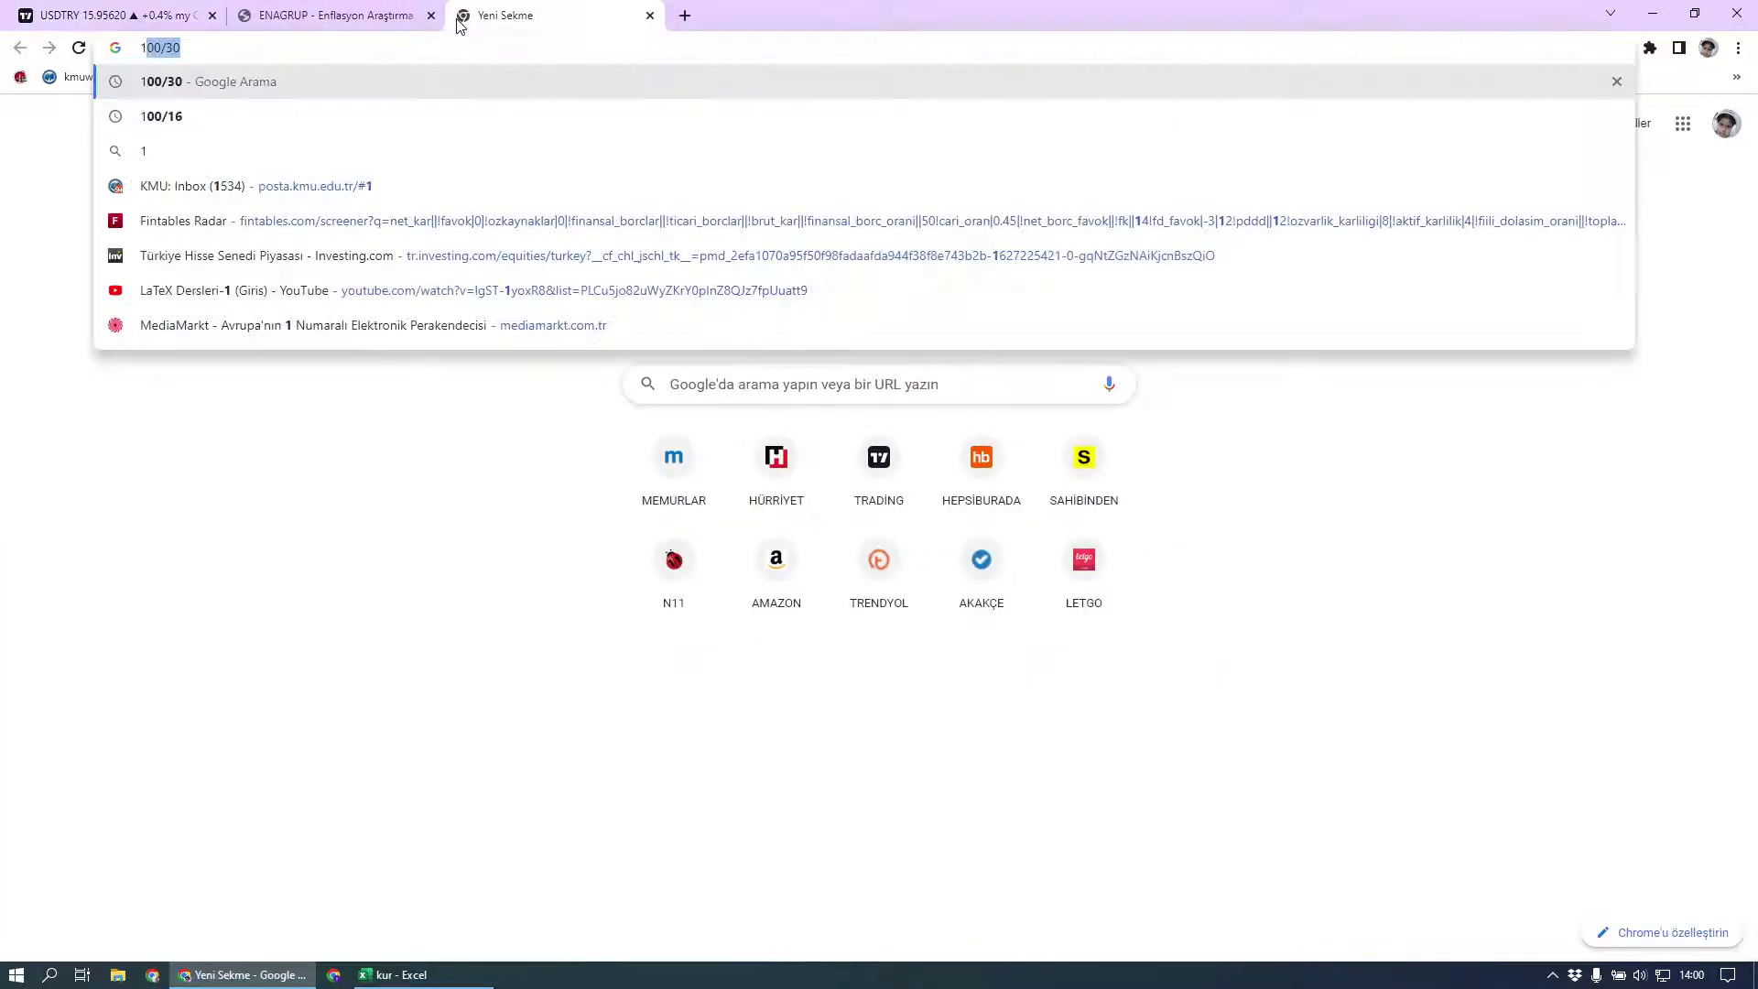
{"action": "type", "text": ",9"}
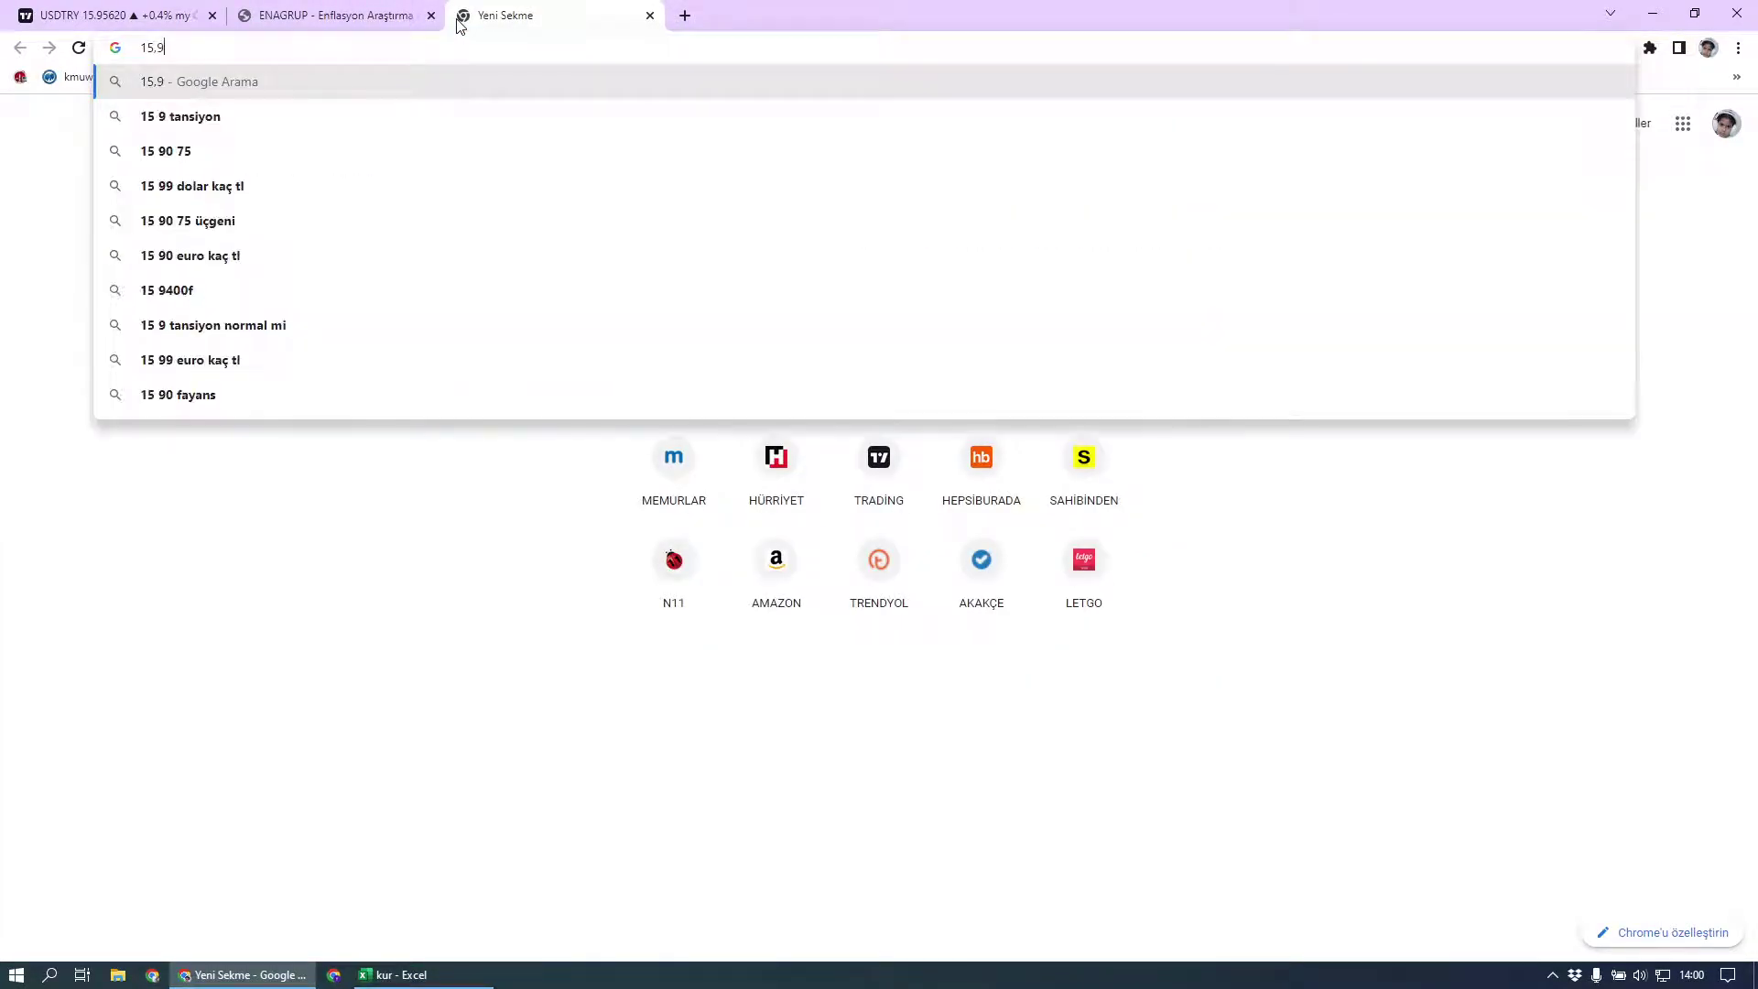
{"action": "type", "text": "-8"}
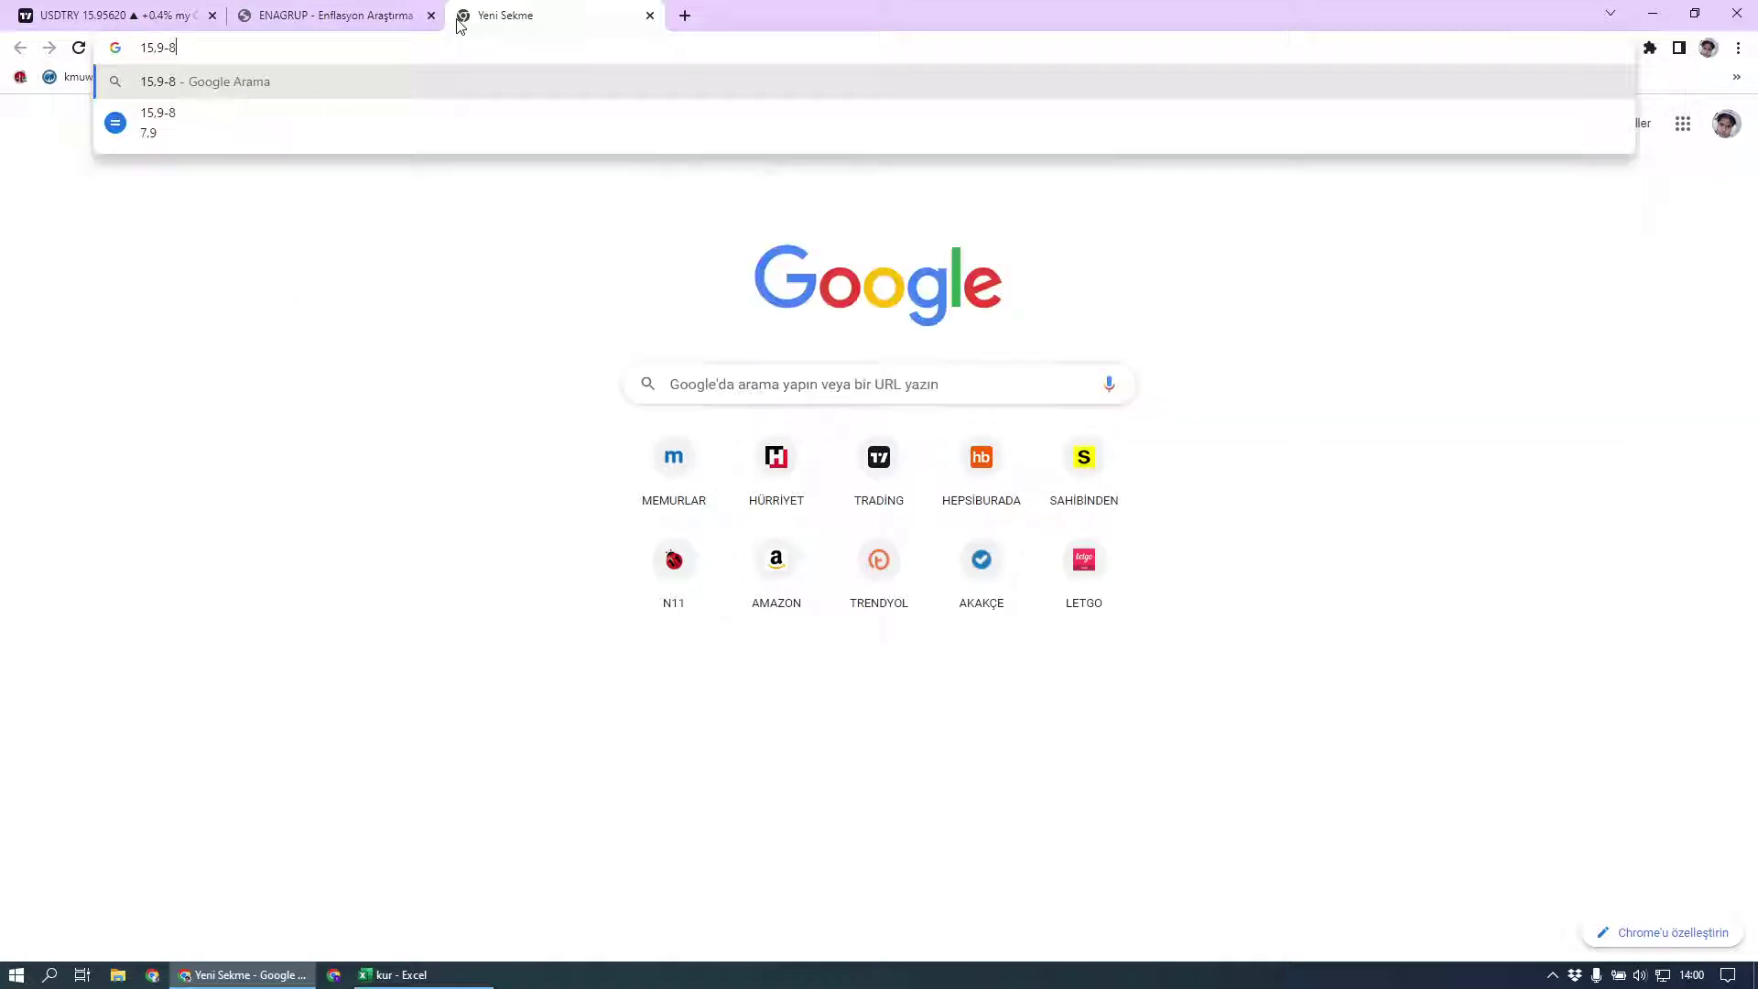
{"action": "type", "text": ",37"}
{"action": "key", "text": "Return"}
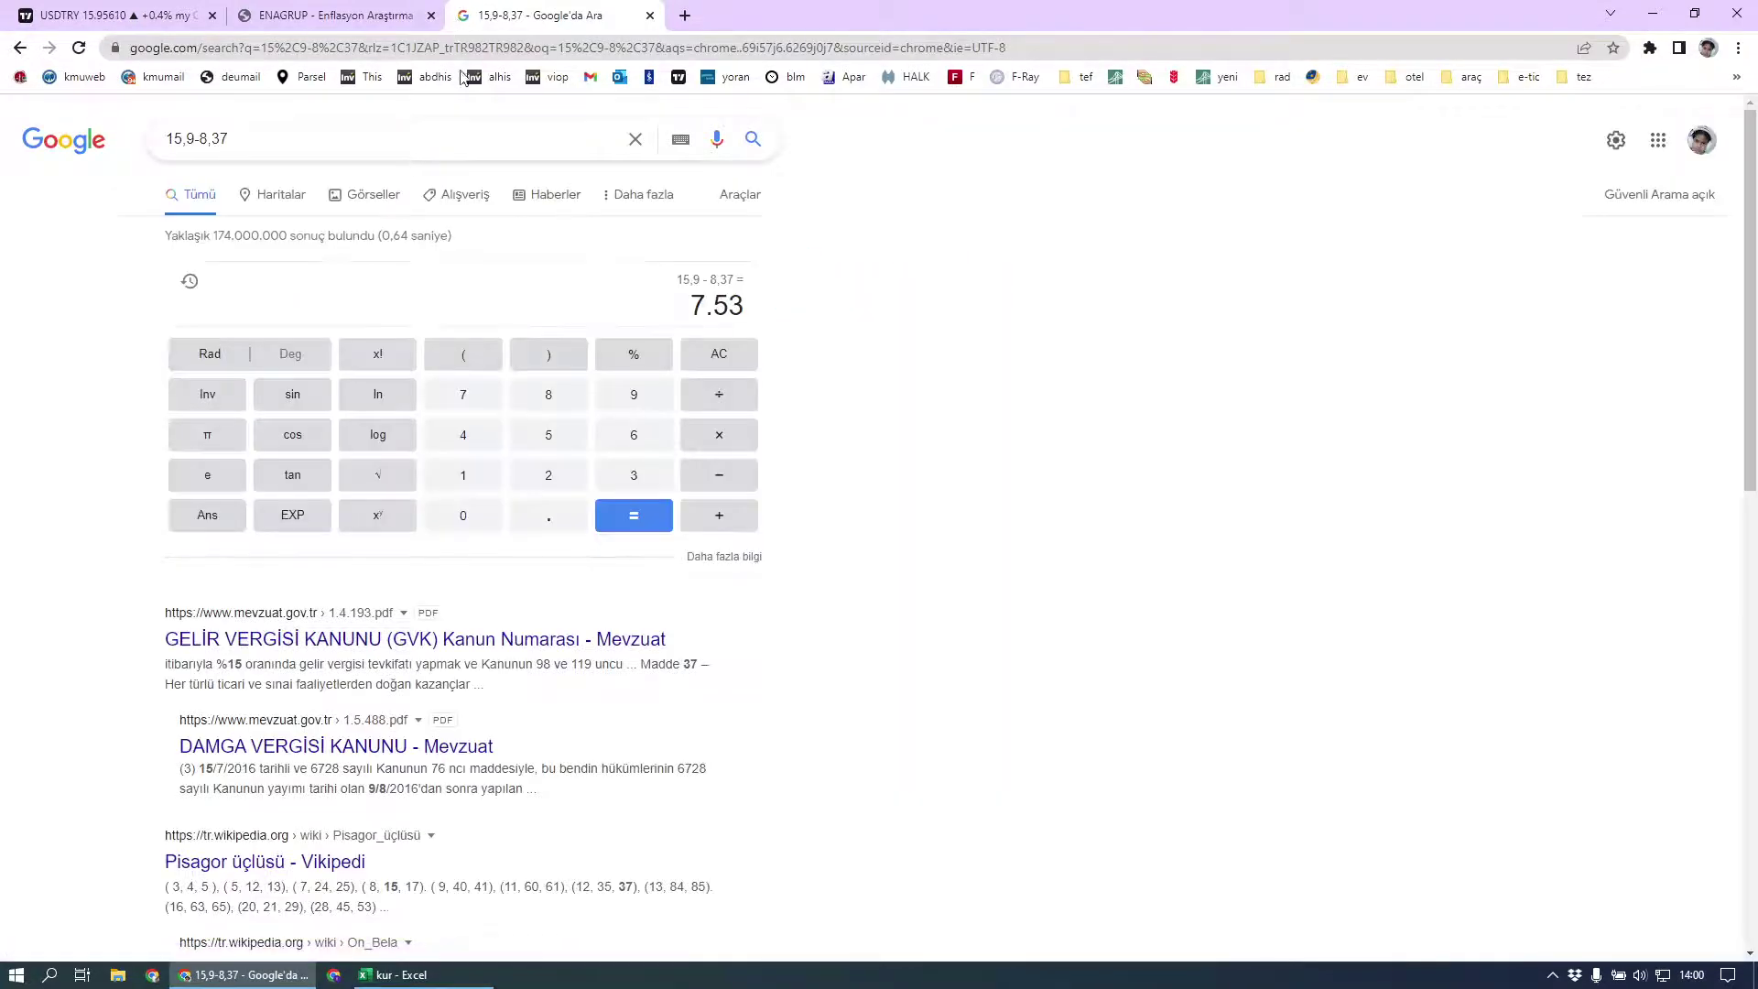
Step: Divide the subtraction result by 8.37 in the Google calculator
{"action": "left_click", "coordinate": [719, 394]}
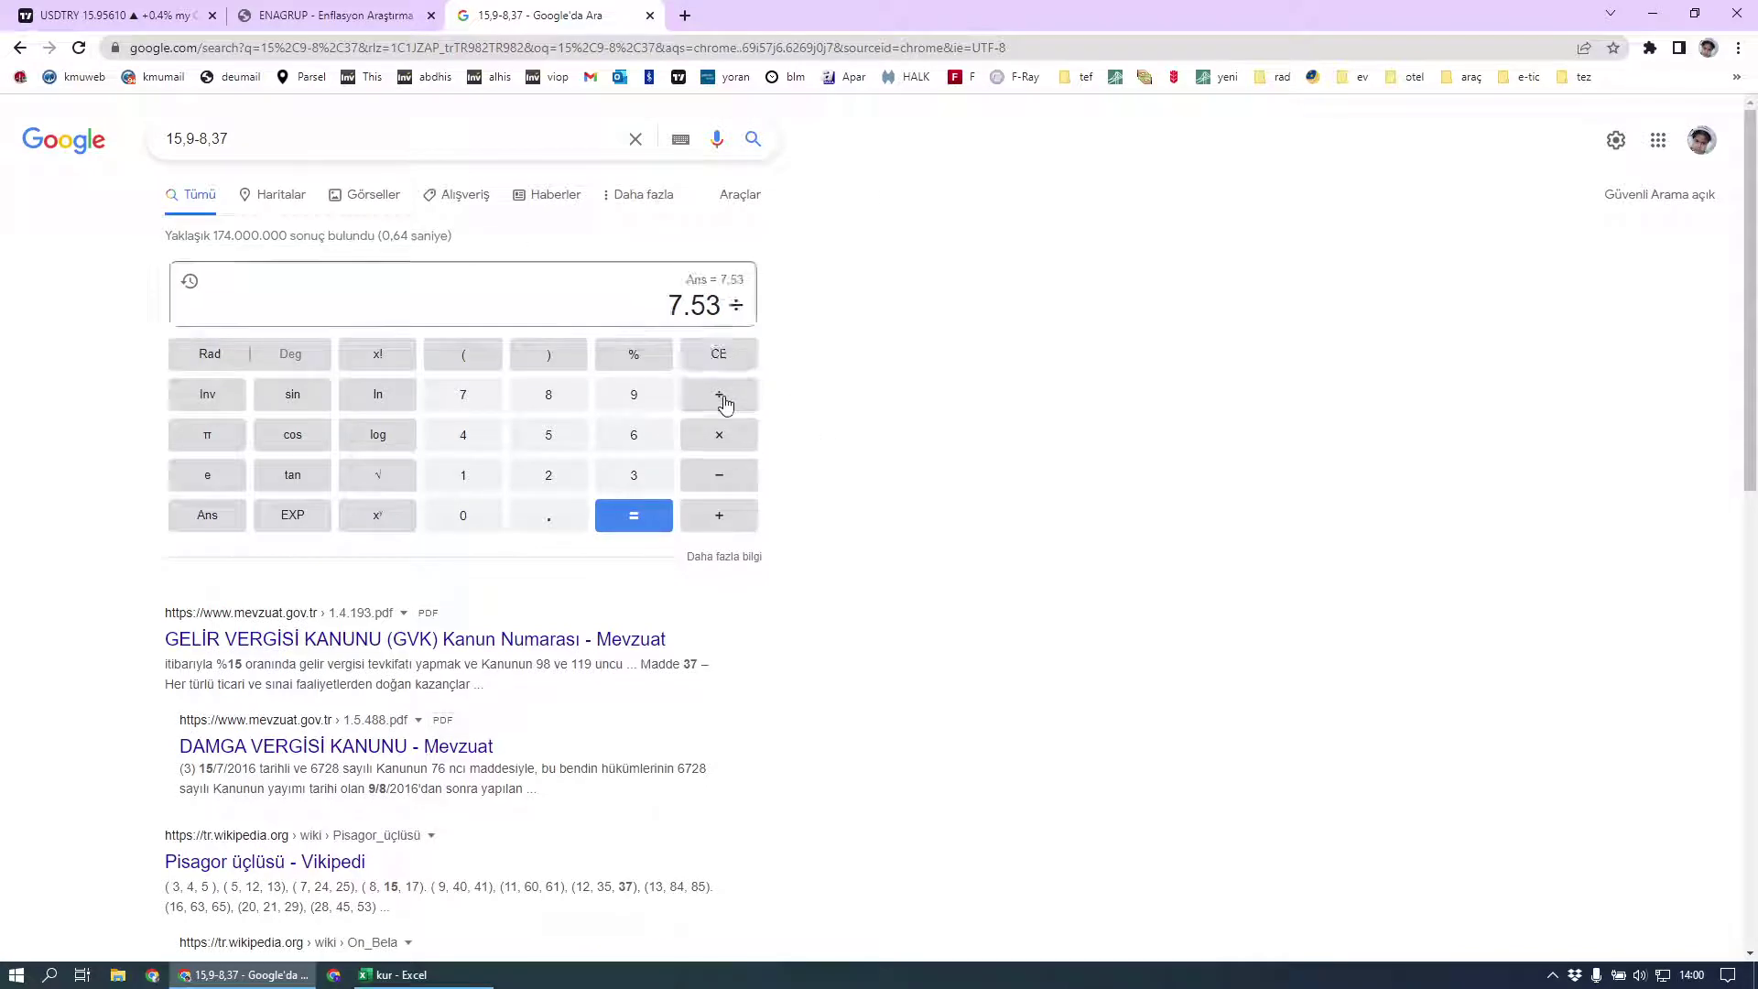
{"action": "type", "text": "8"}
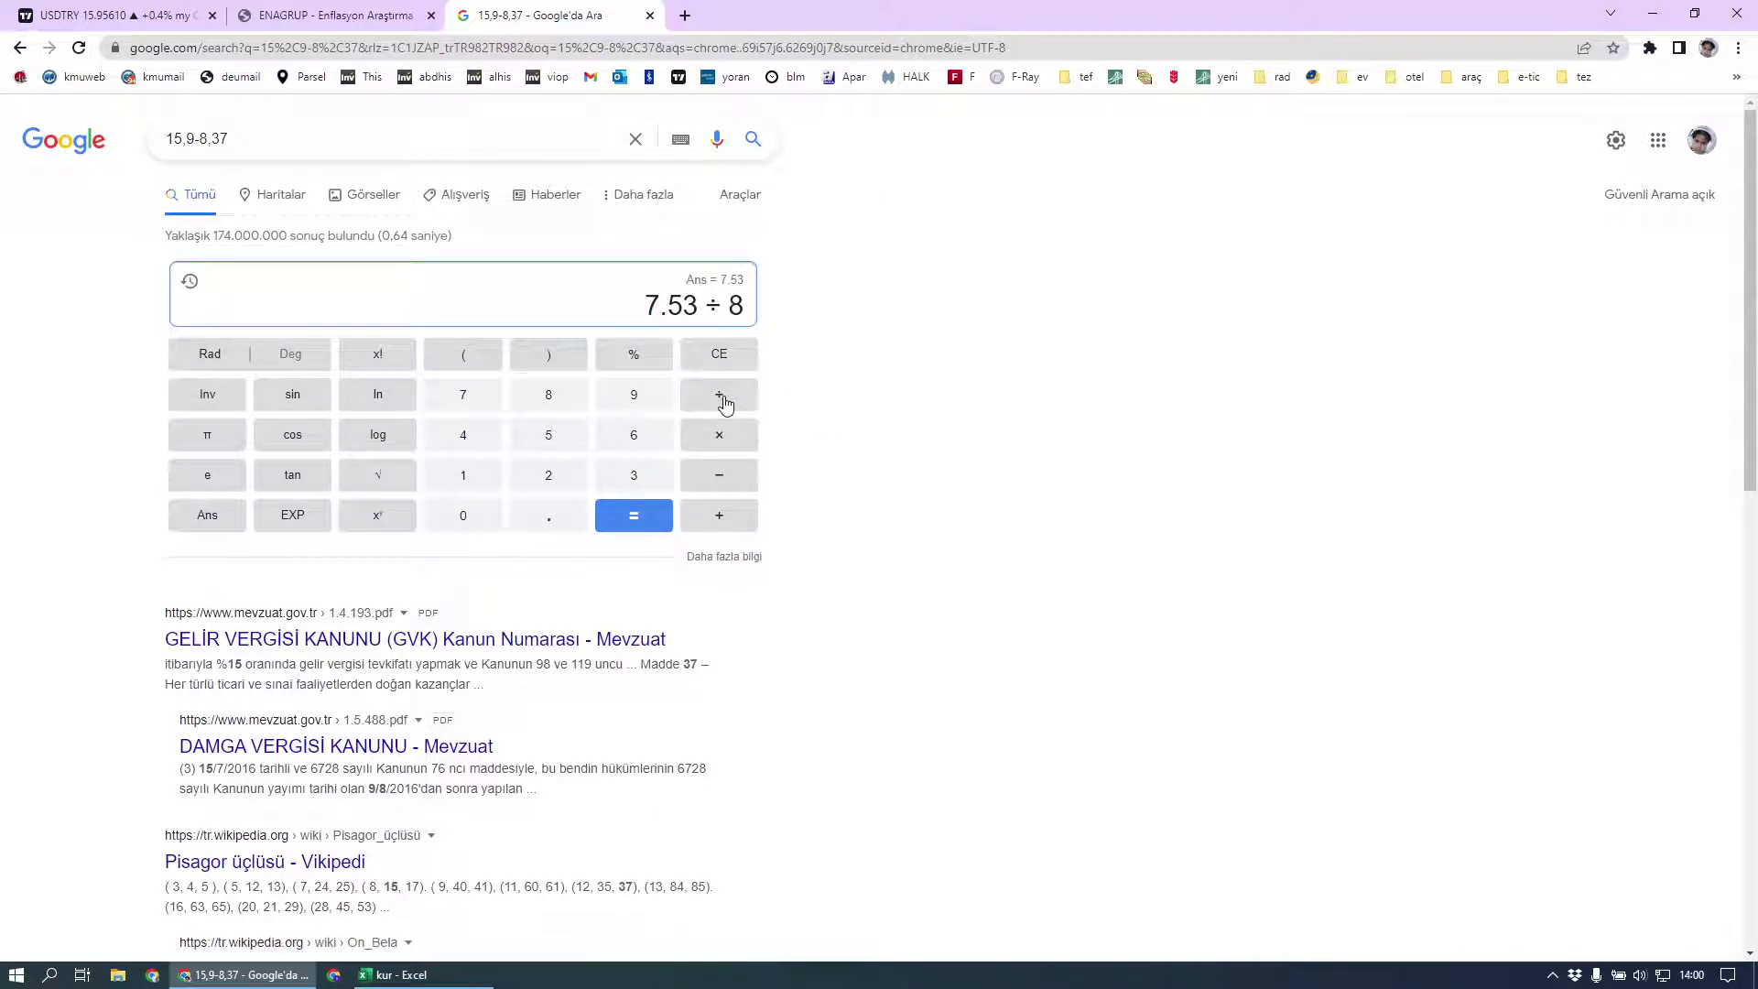
{"action": "type", "text": ".37"}
{"action": "key", "text": "Return"}
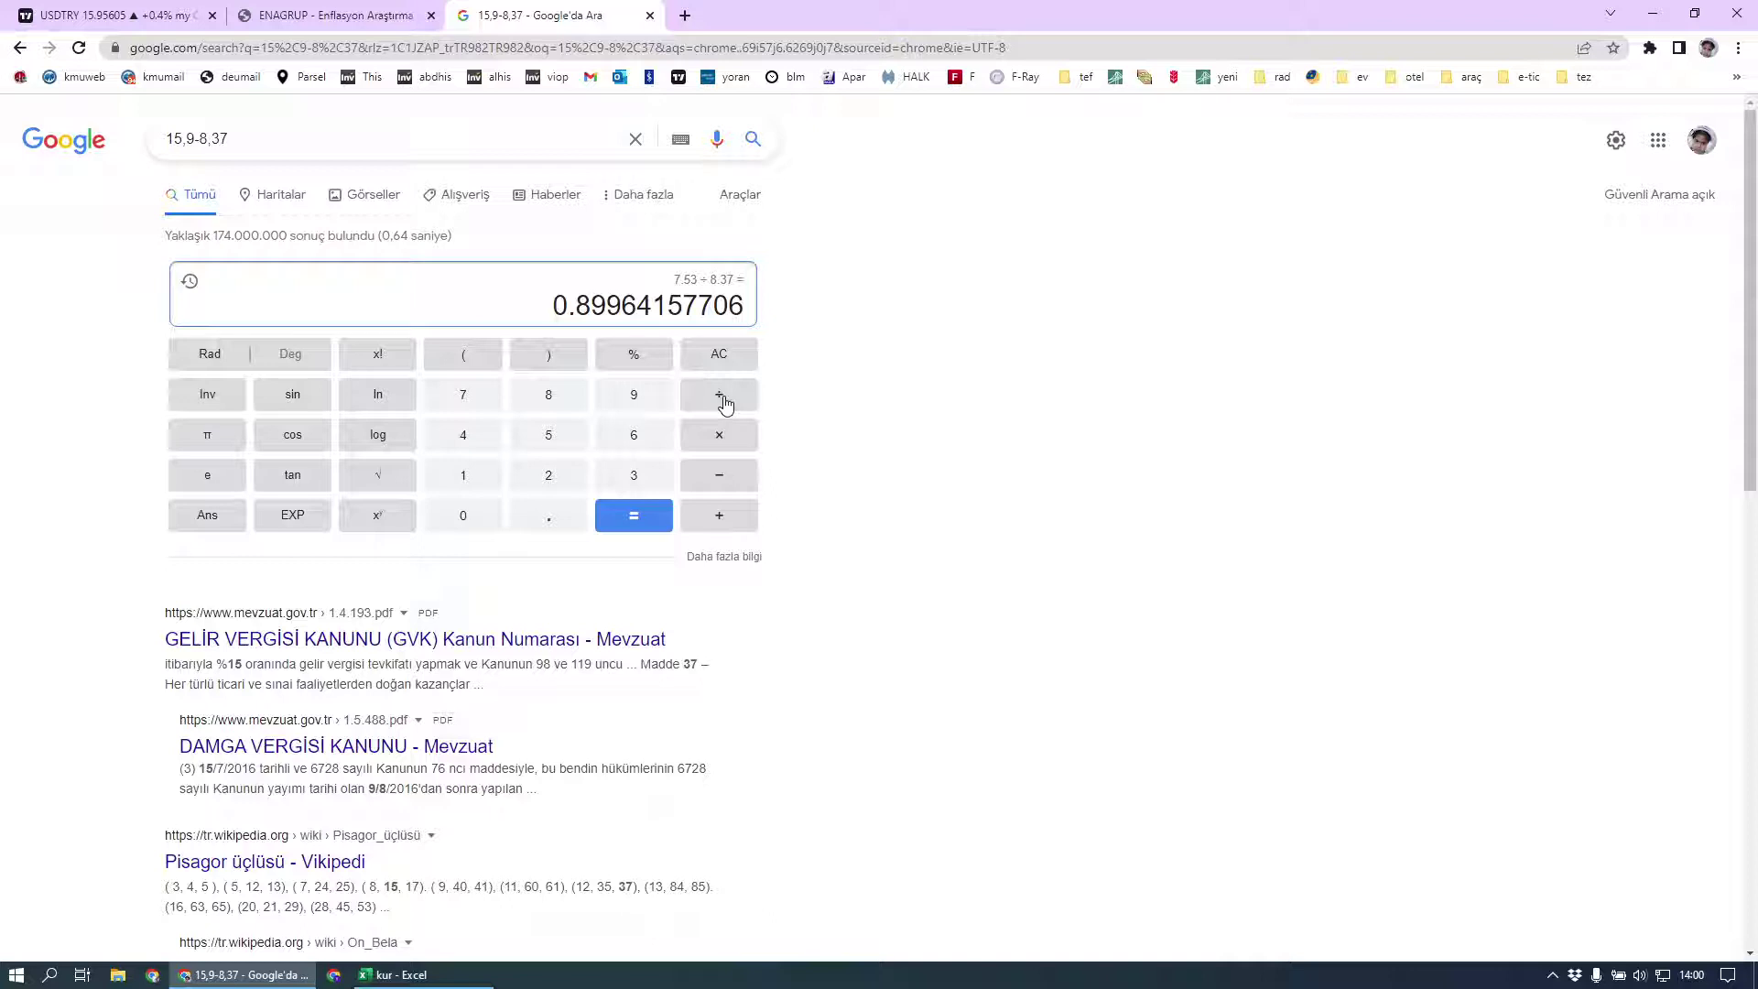
Step: Switch to the kur workbook in Excel and go through the PORTFÖYÜM percentages, from foreign stocks, funds and gold to vehicle, cash, housing and land
{"action": "left_click", "coordinate": [394, 974]}
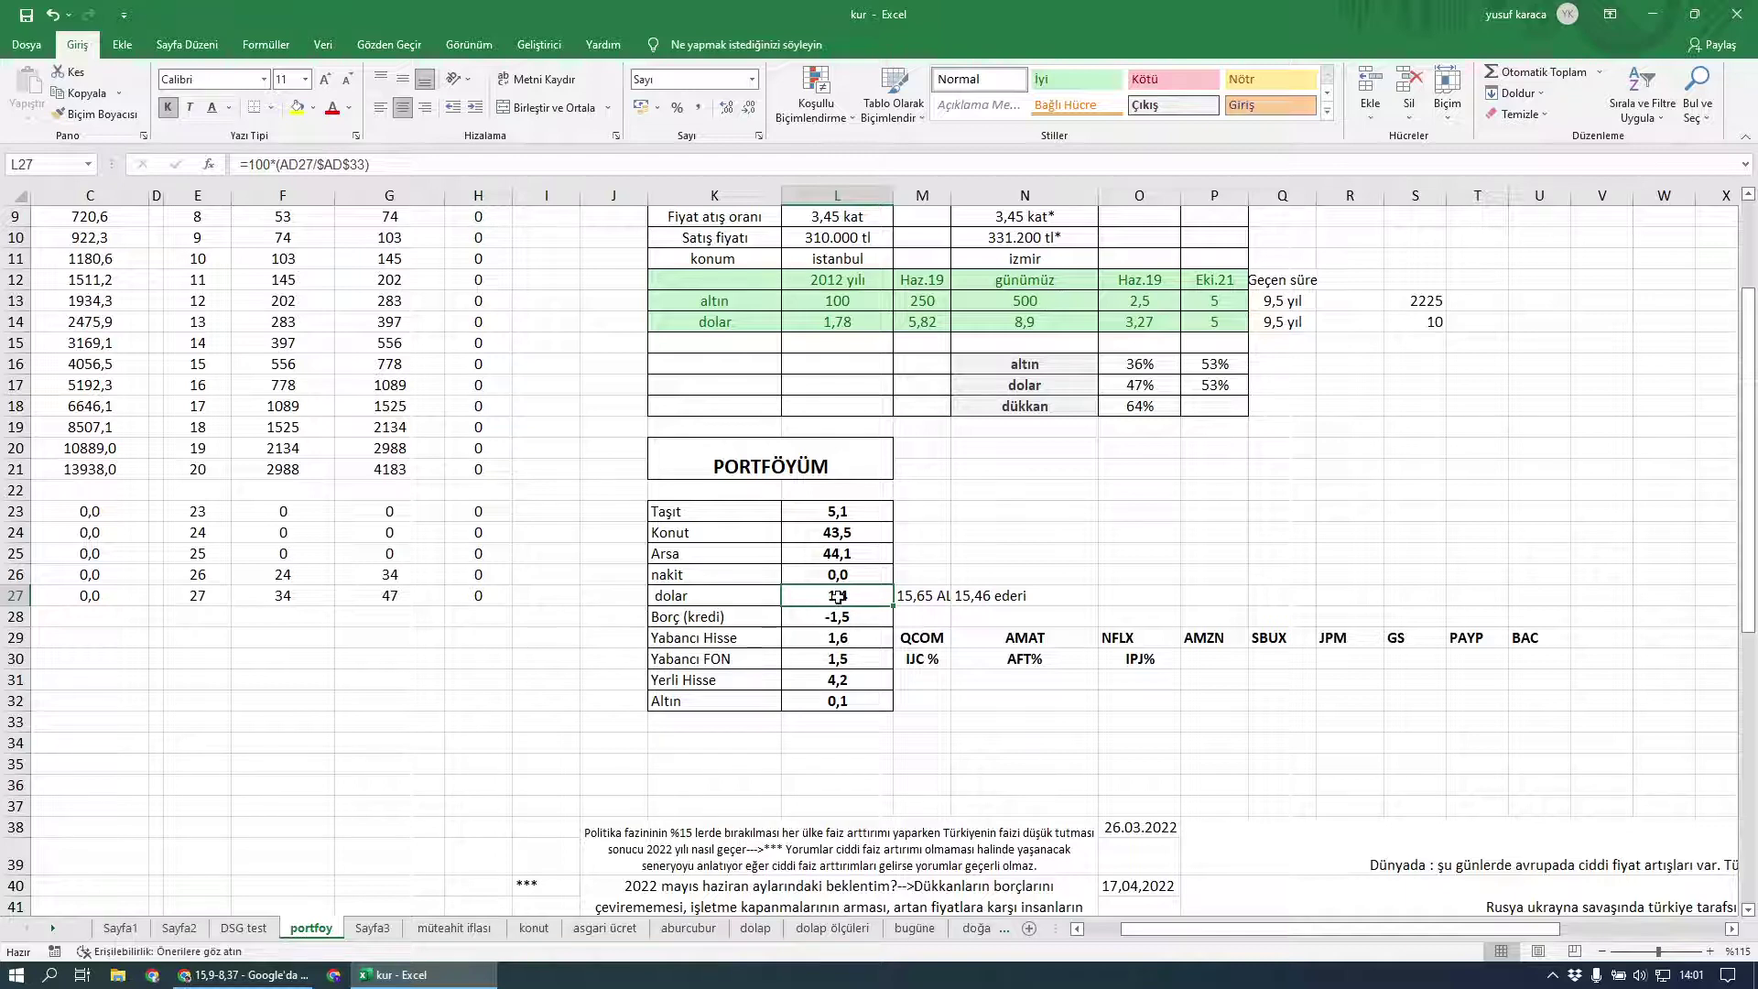
{"action": "left_click", "coordinate": [824, 642]}
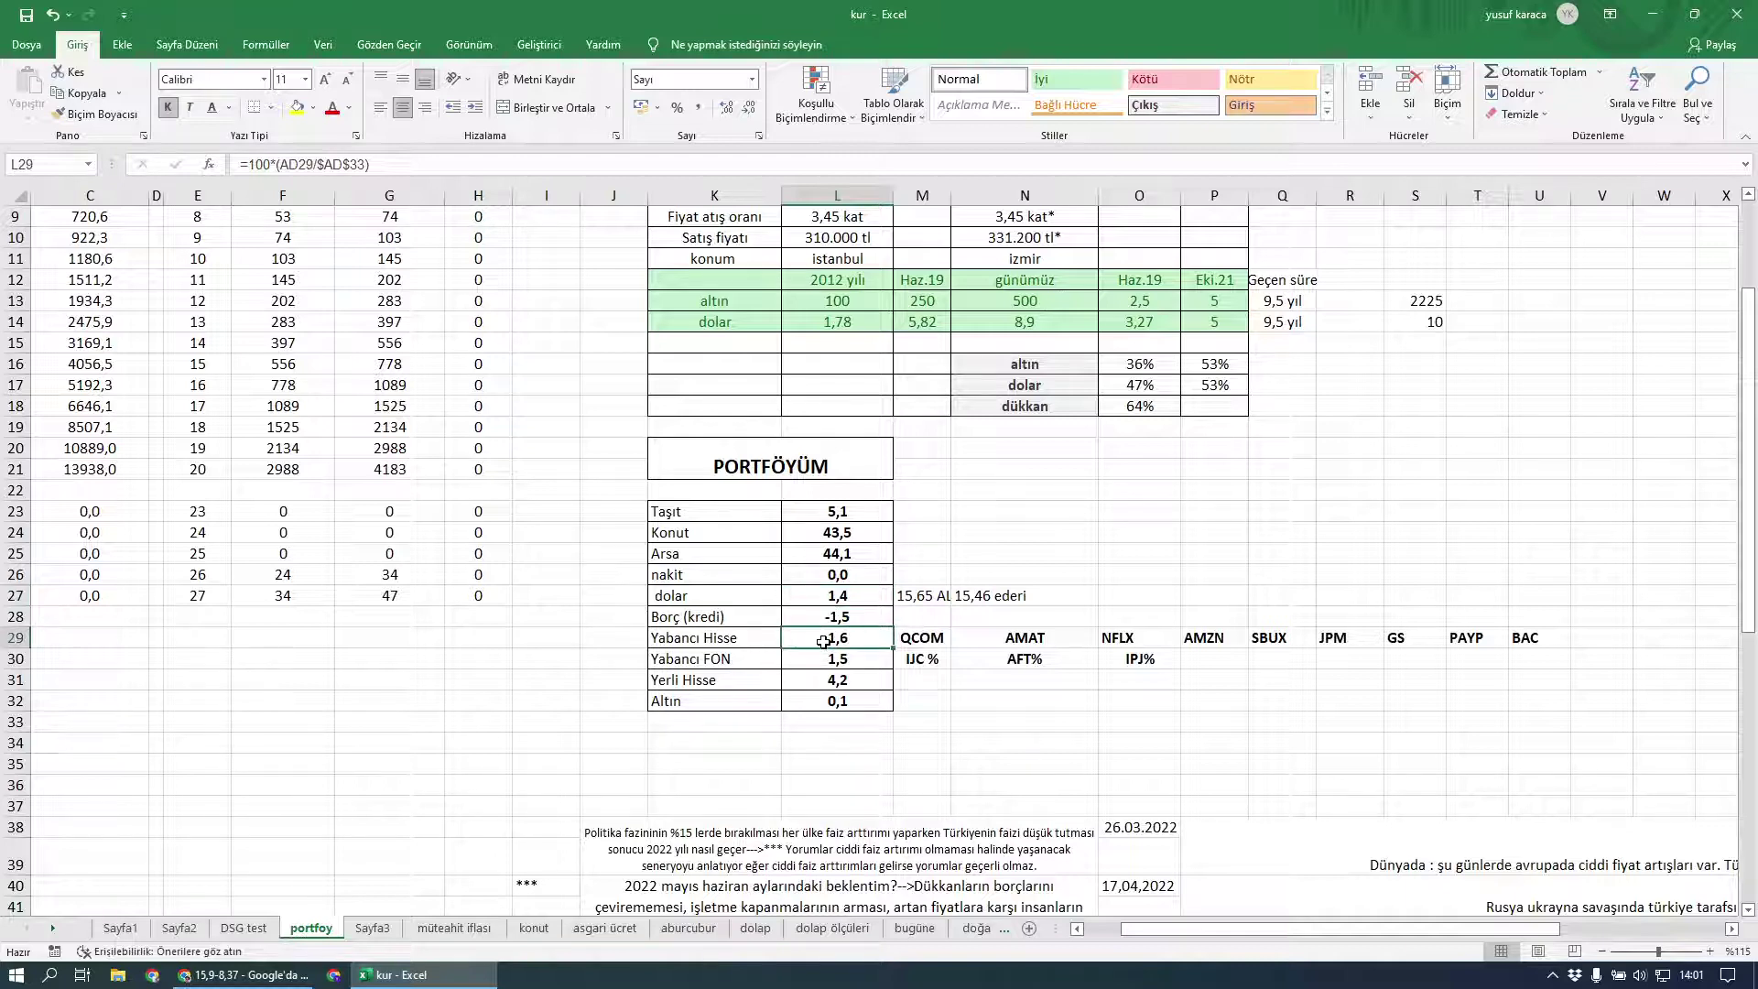
{"action": "left_click", "coordinate": [817, 666]}
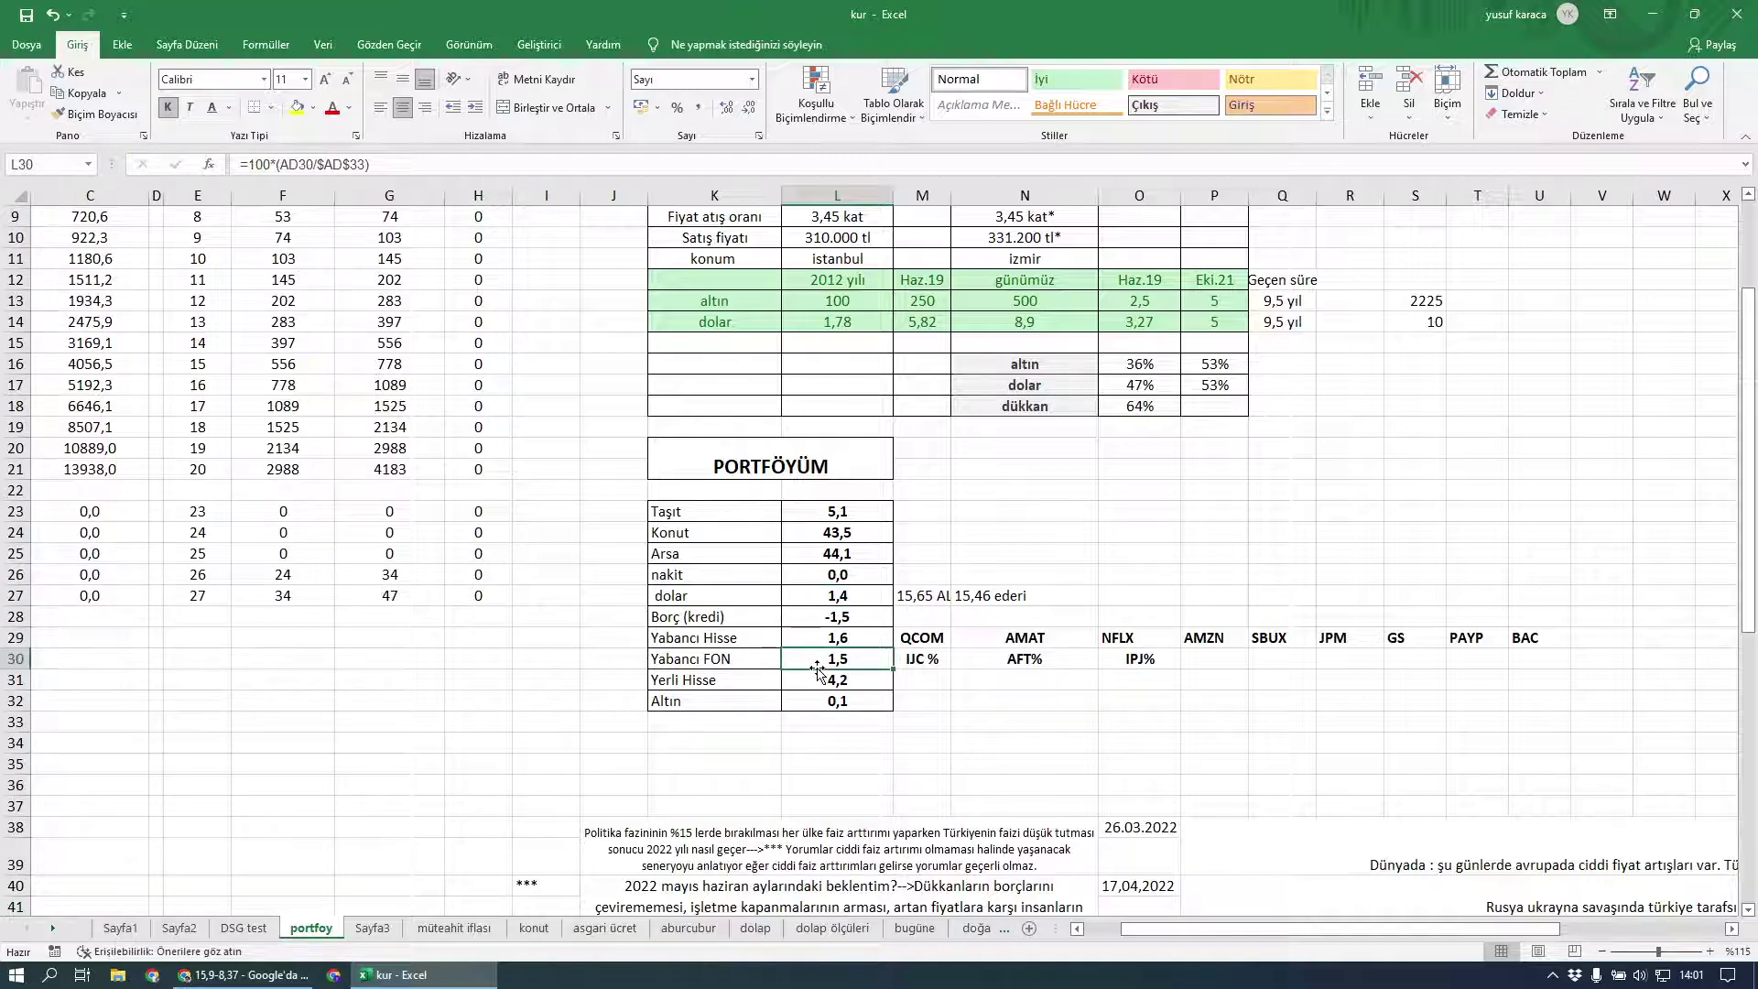
{"action": "left_click", "coordinate": [812, 677]}
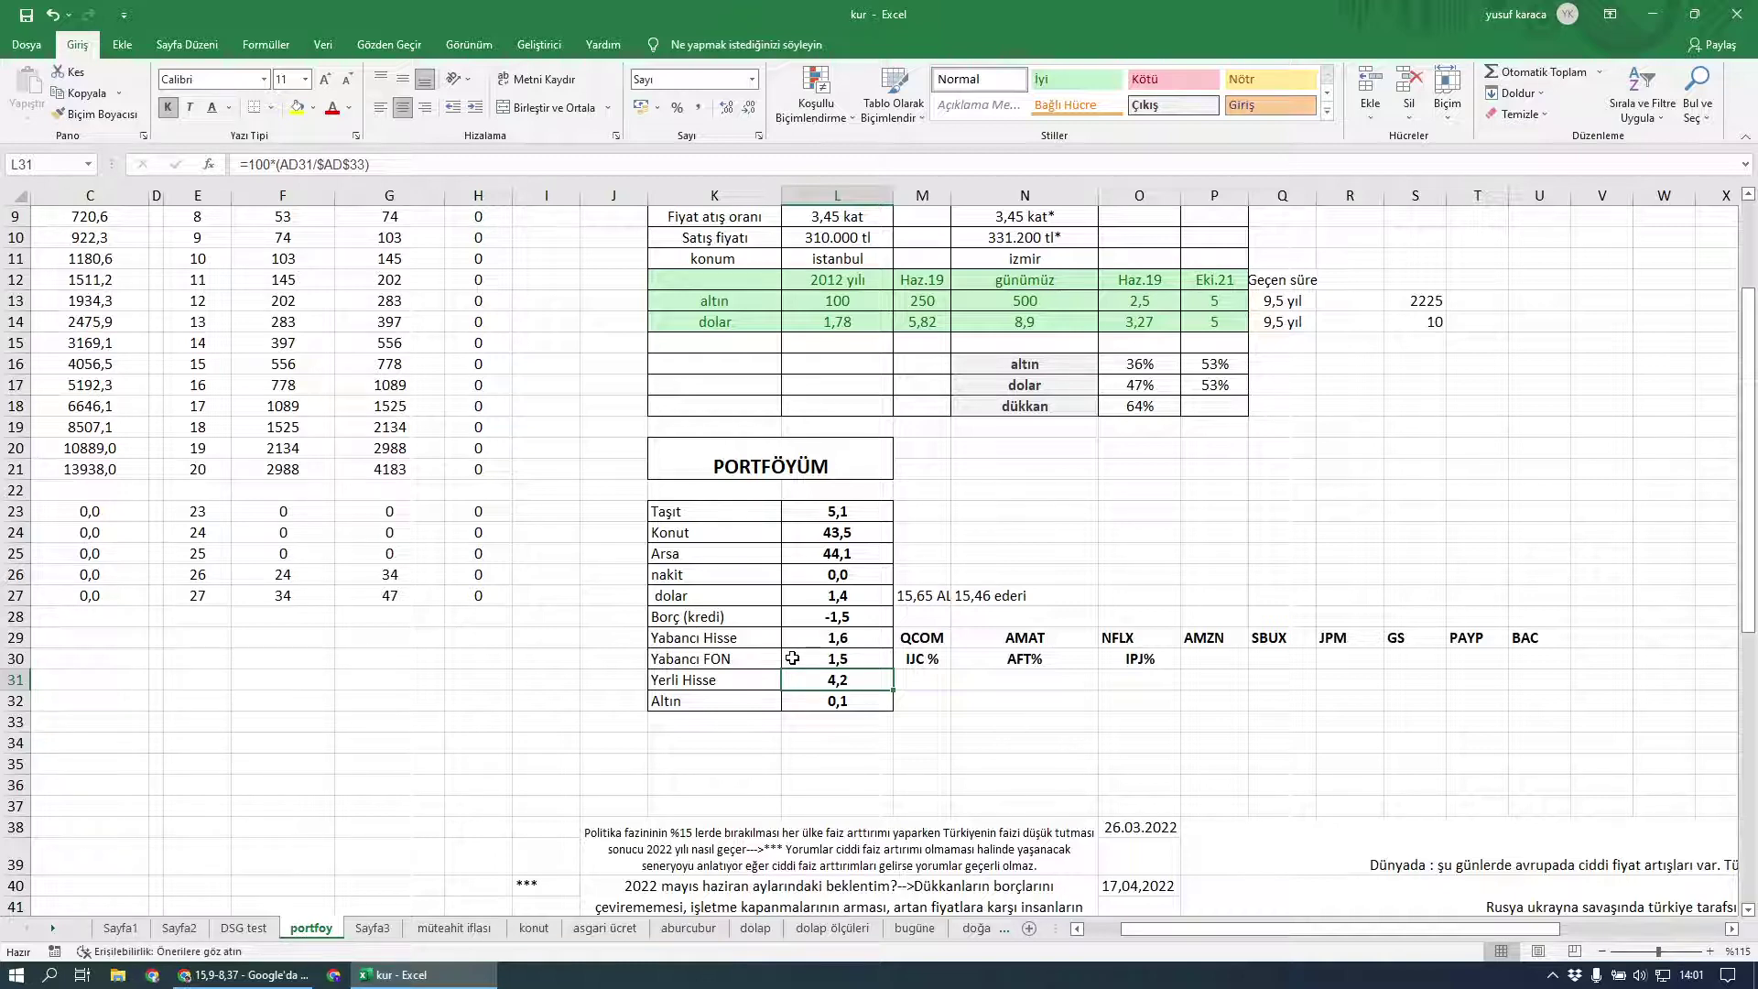
{"action": "left_click", "coordinate": [806, 704]}
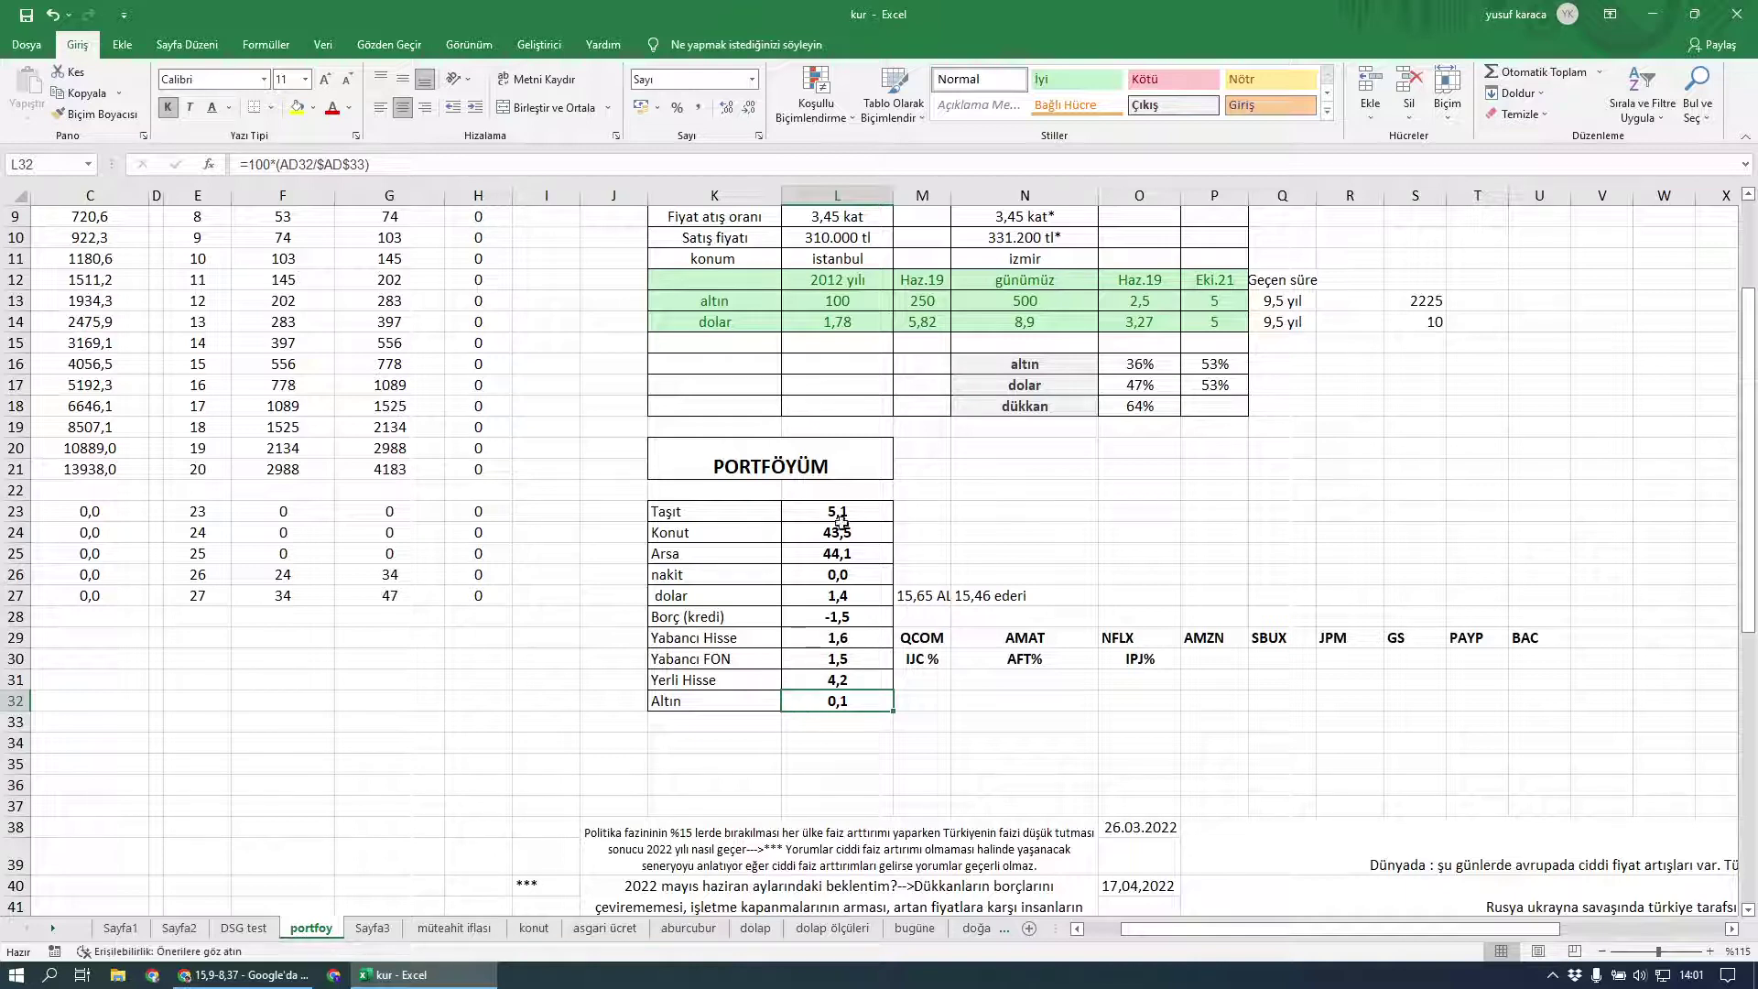
{"action": "left_click_drag", "start_coordinate": [829, 532], "coordinate": [829, 553]}
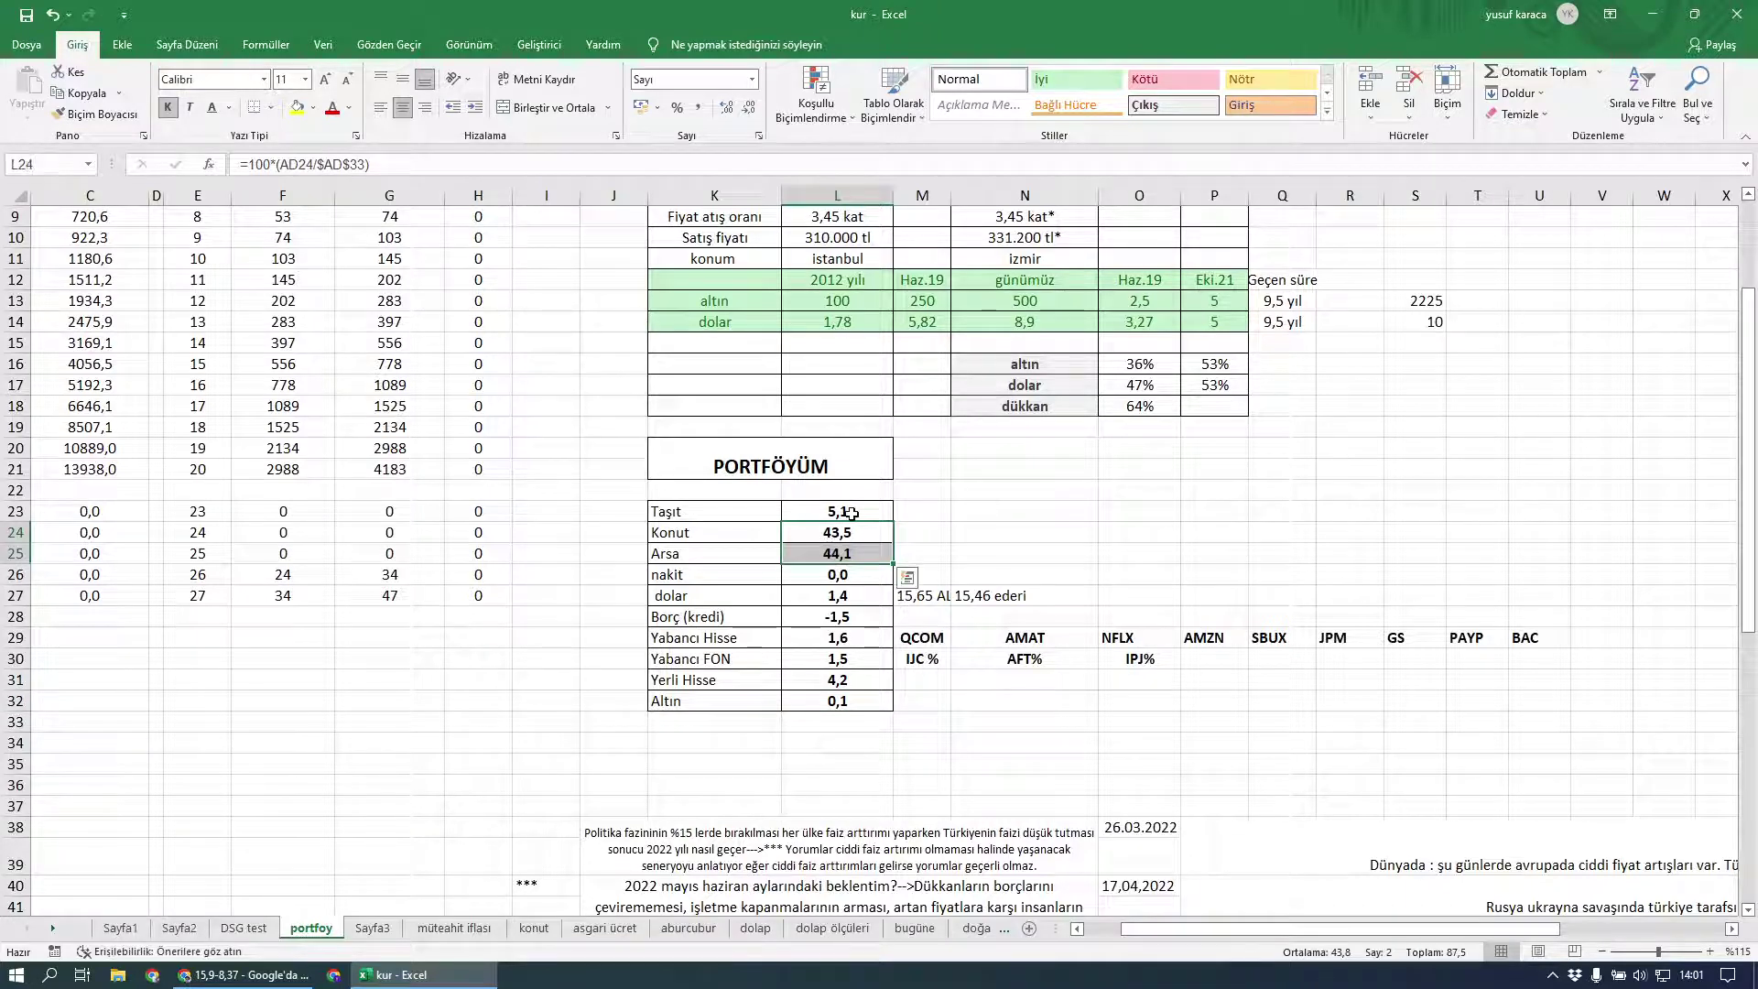
{"action": "left_click", "coordinate": [833, 512]}
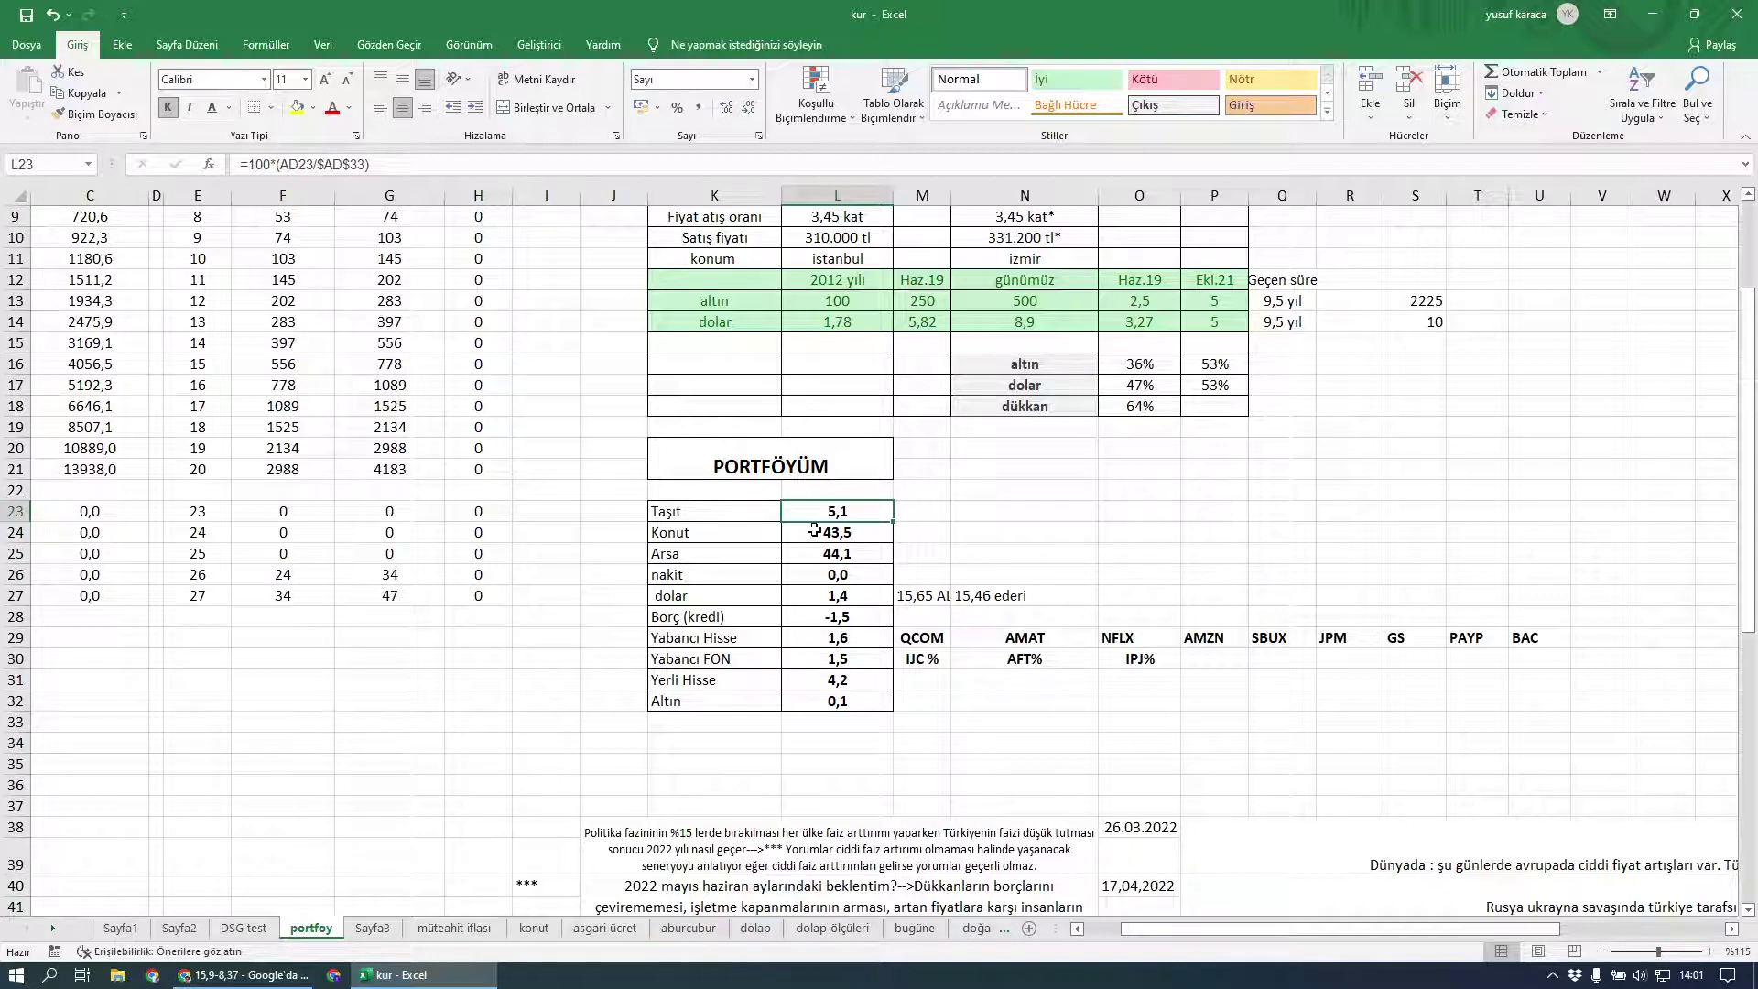
{"action": "left_click", "coordinate": [820, 575]}
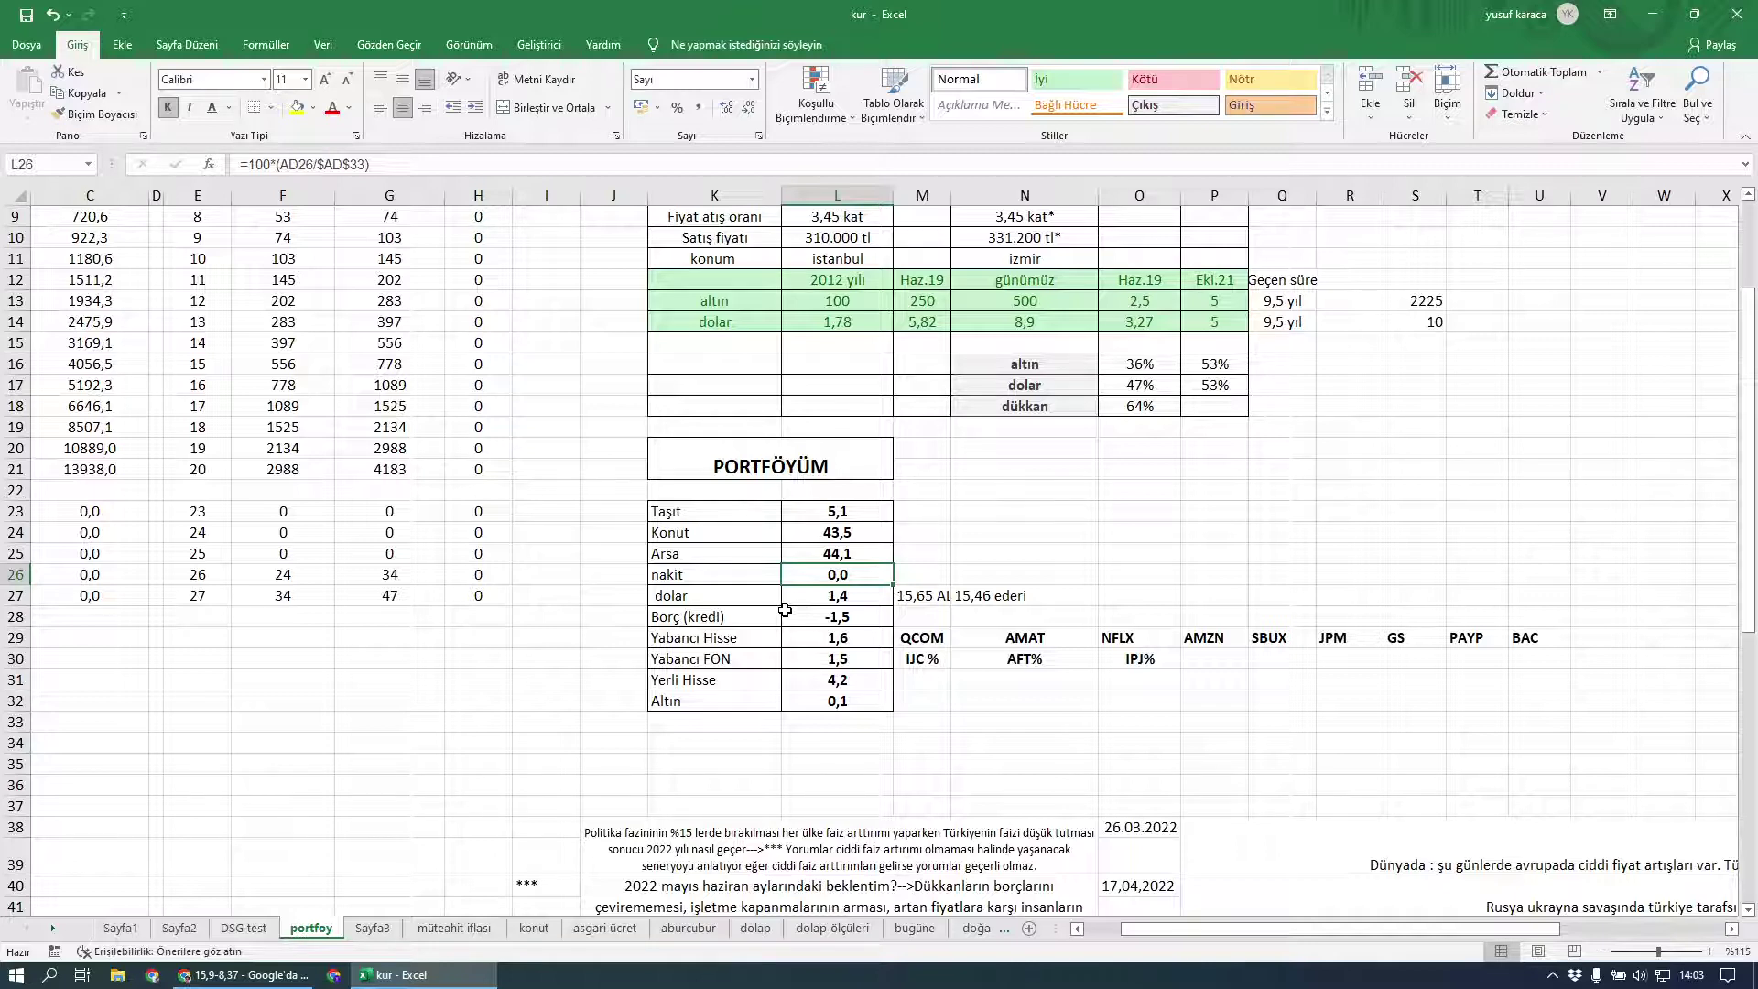
{"action": "left_click_drag", "start_coordinate": [846, 527], "coordinate": [850, 553]}
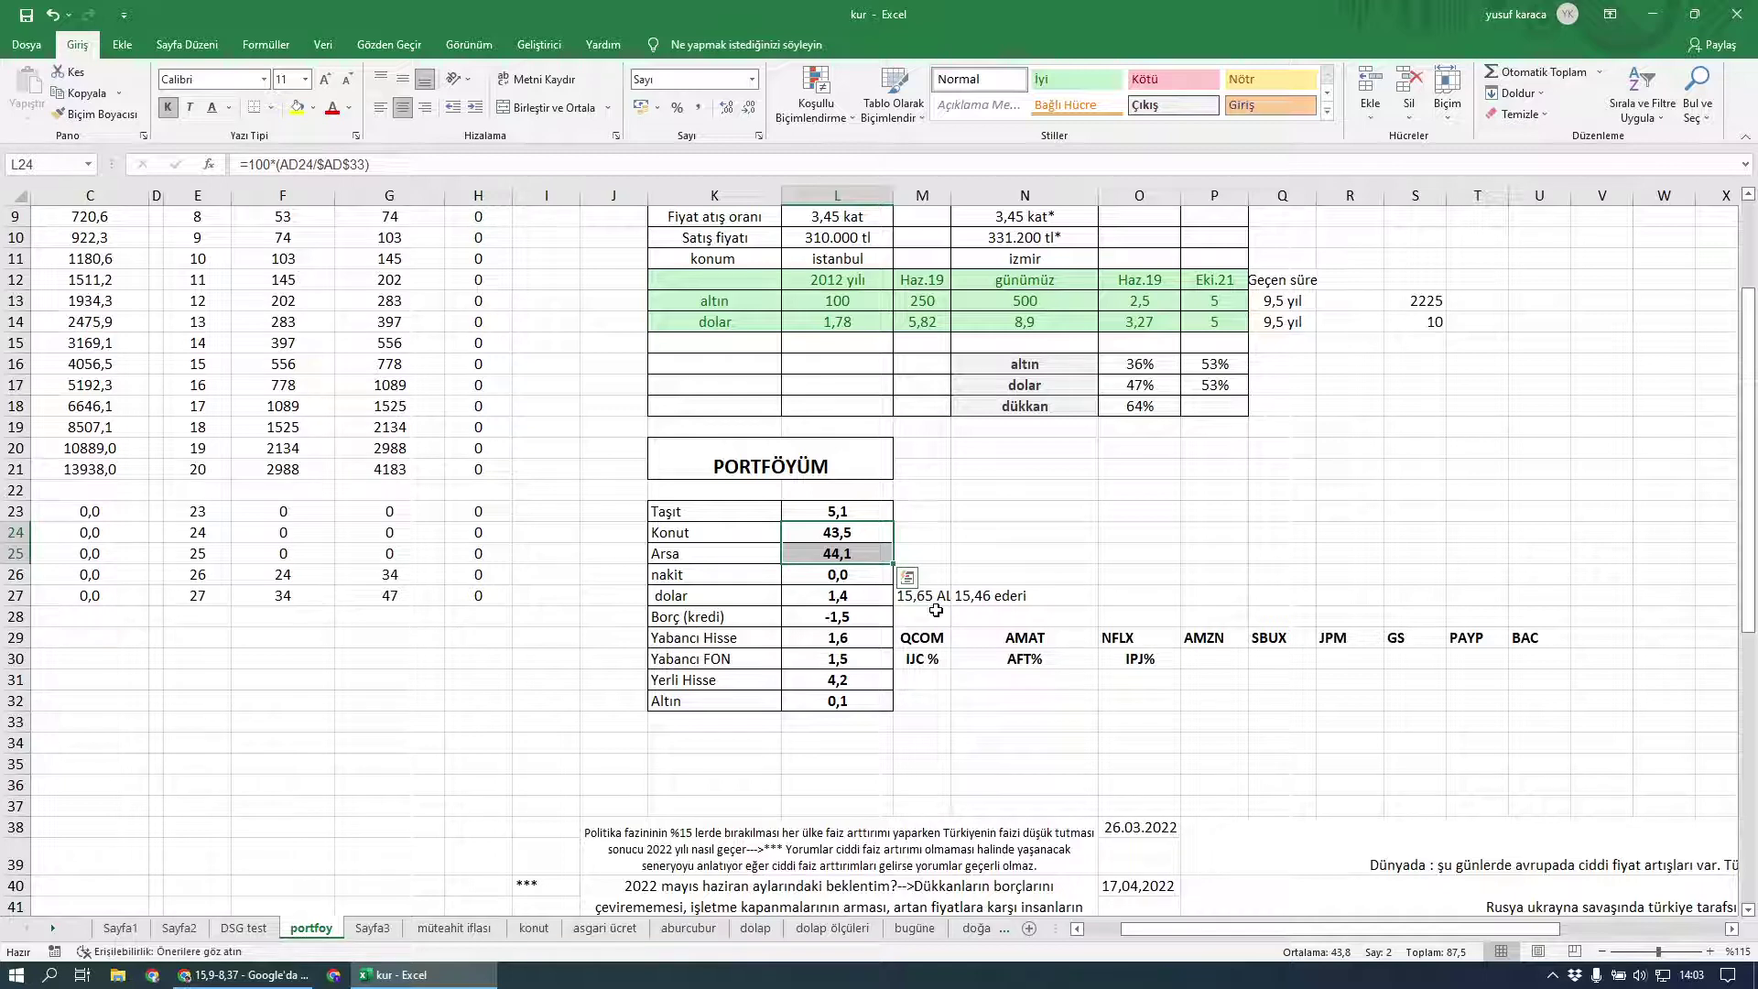
Step: Enter the note "x3" in M24 beside the Konut share and "mantıklı mı?" in N24
{"action": "left_click", "coordinate": [921, 534]}
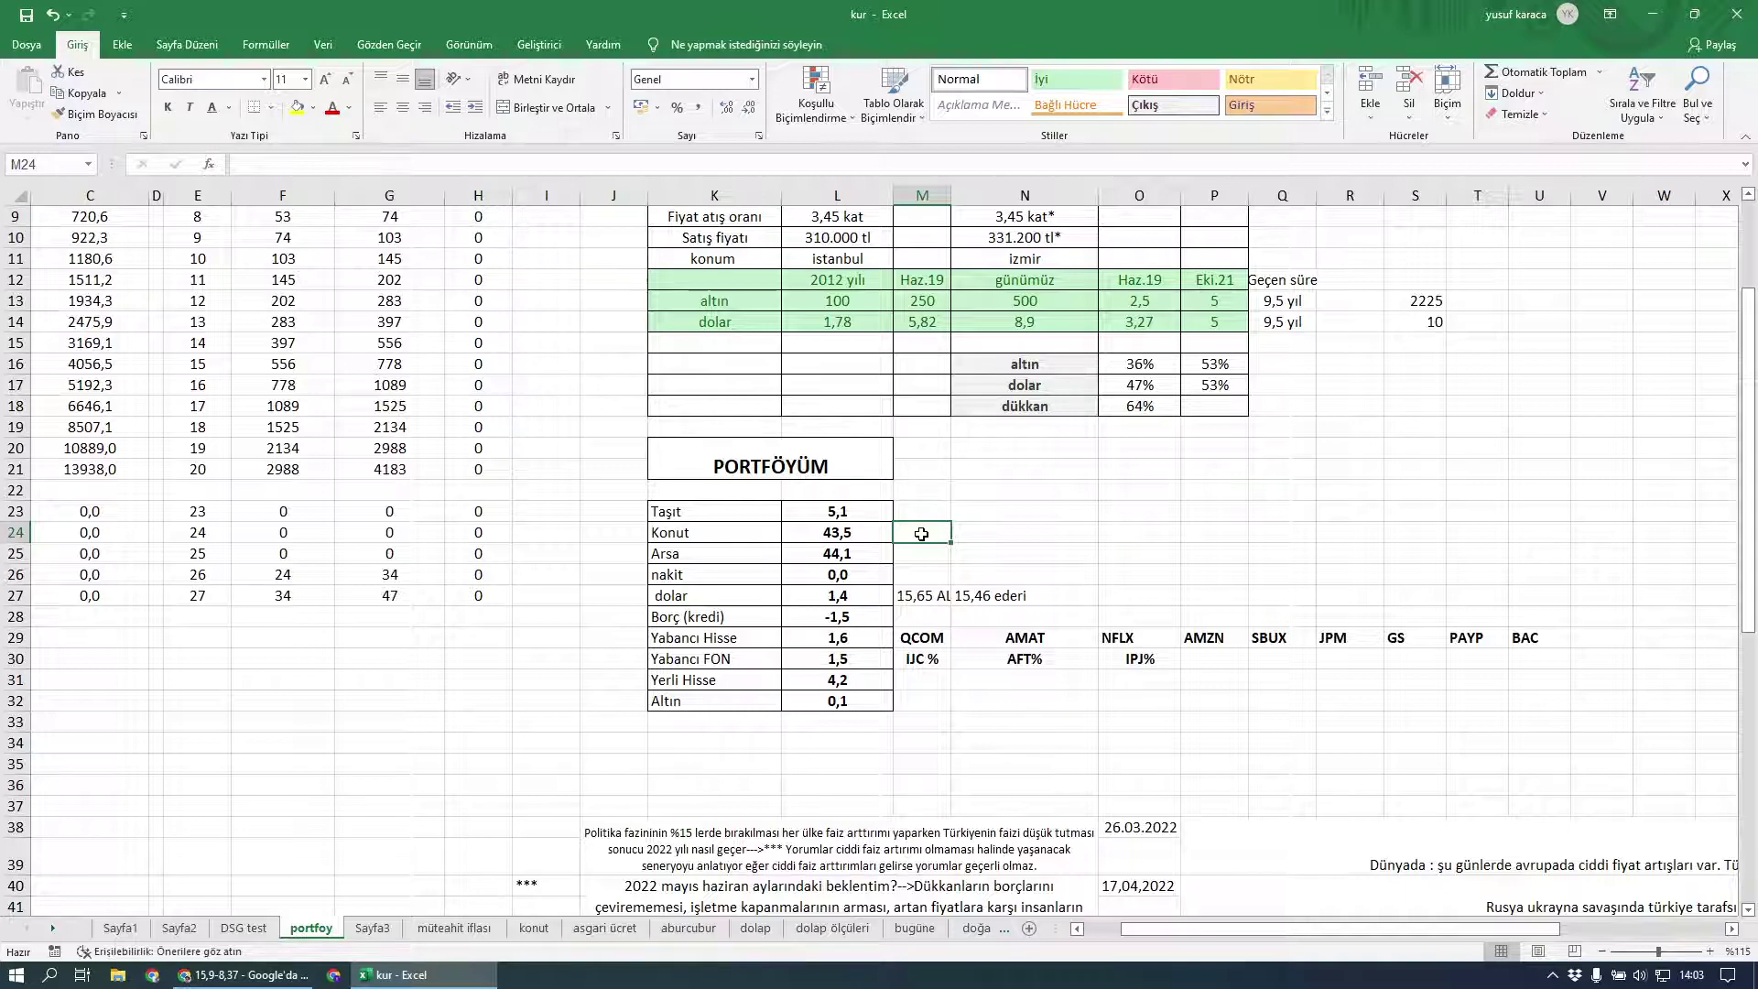
{"action": "type", "text": "x3"}
{"action": "key", "text": "Return"}
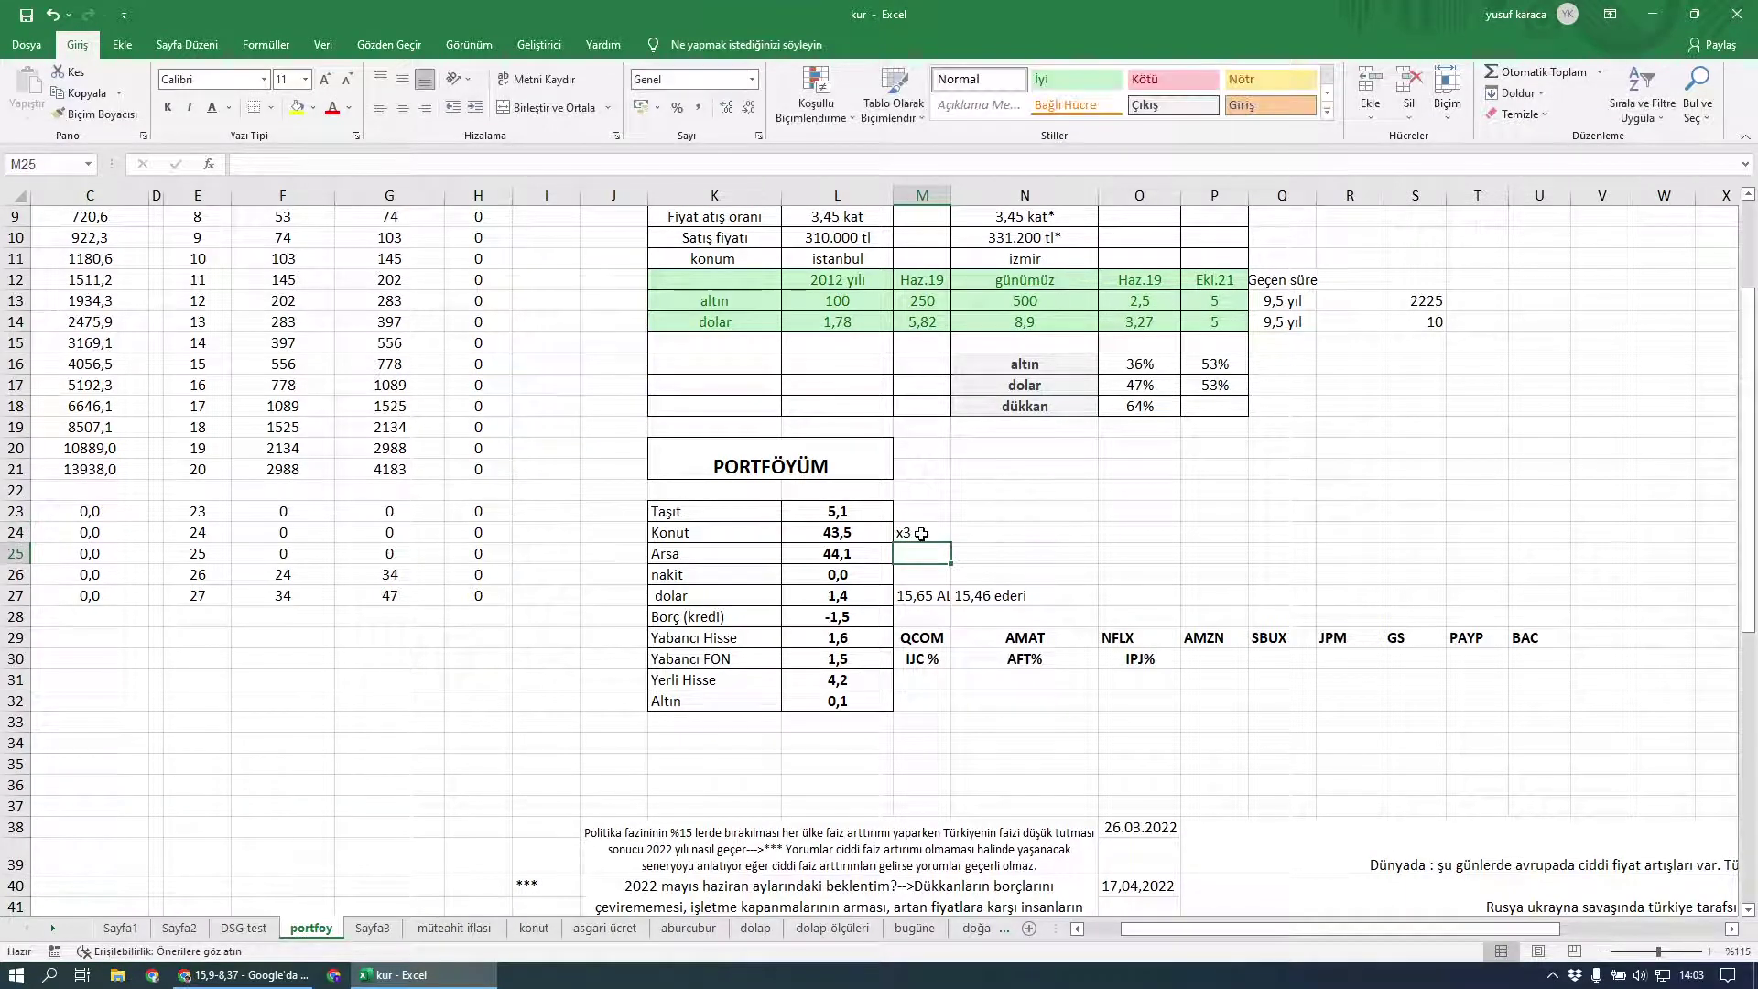
{"action": "left_click", "coordinate": [922, 535]}
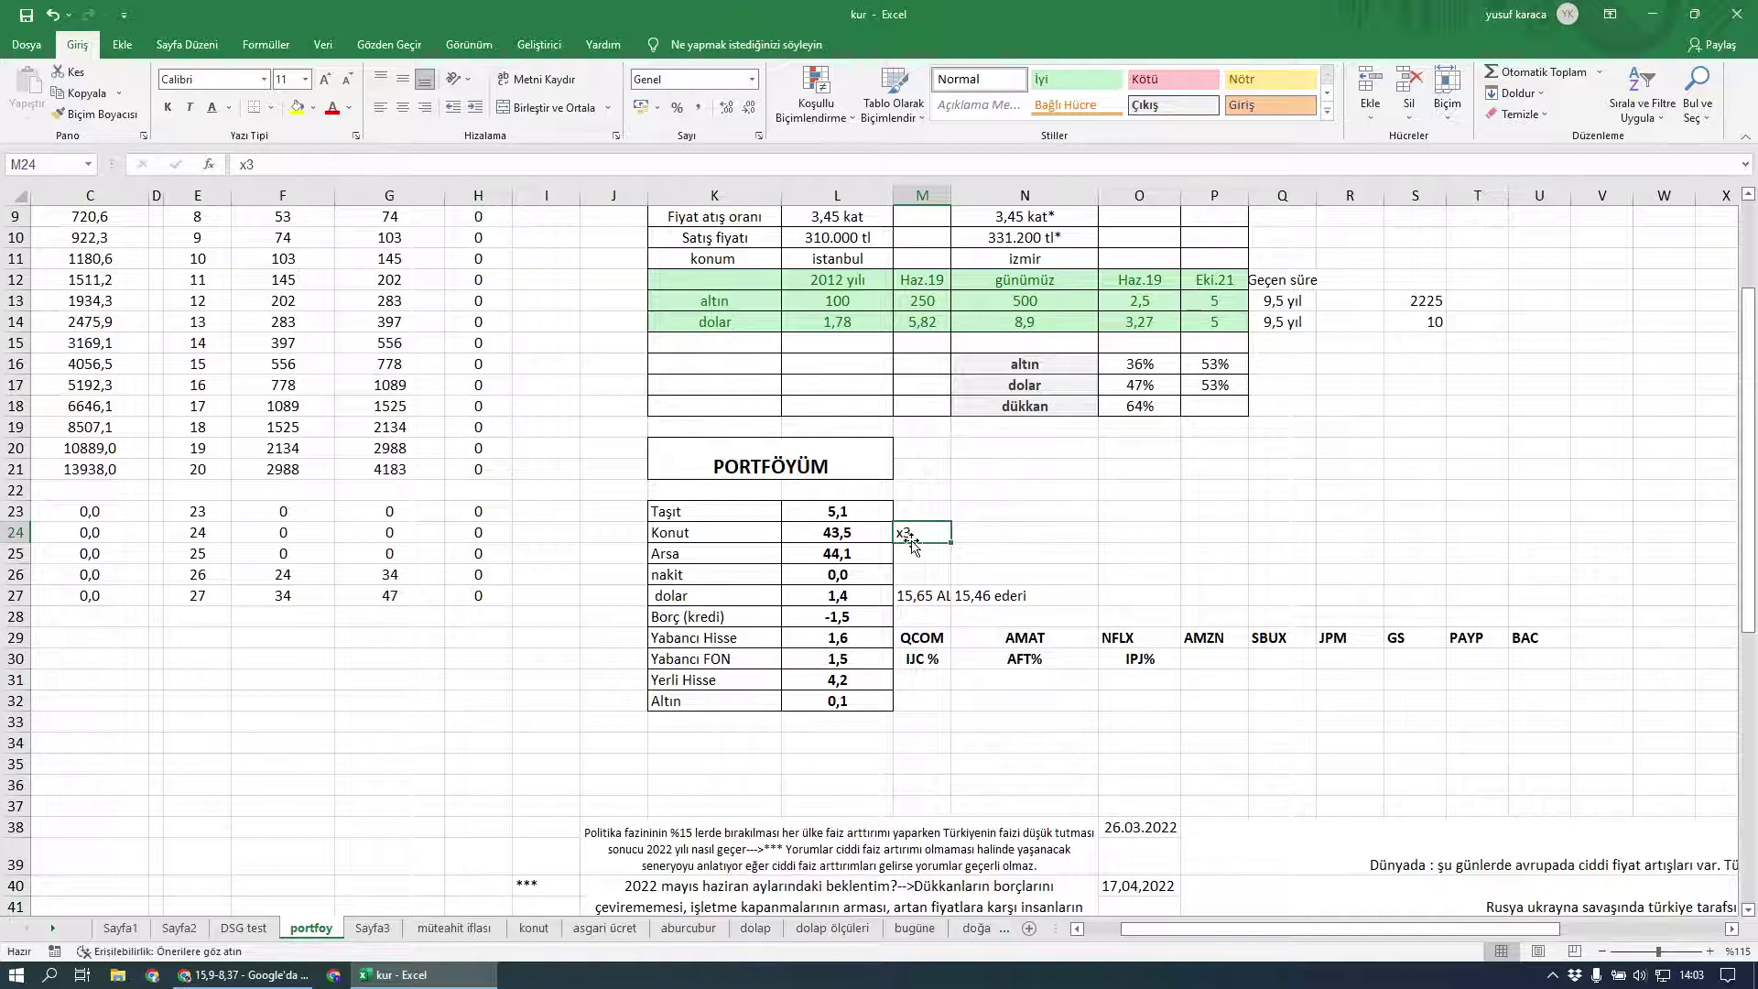
{"action": "left_click", "coordinate": [992, 536]}
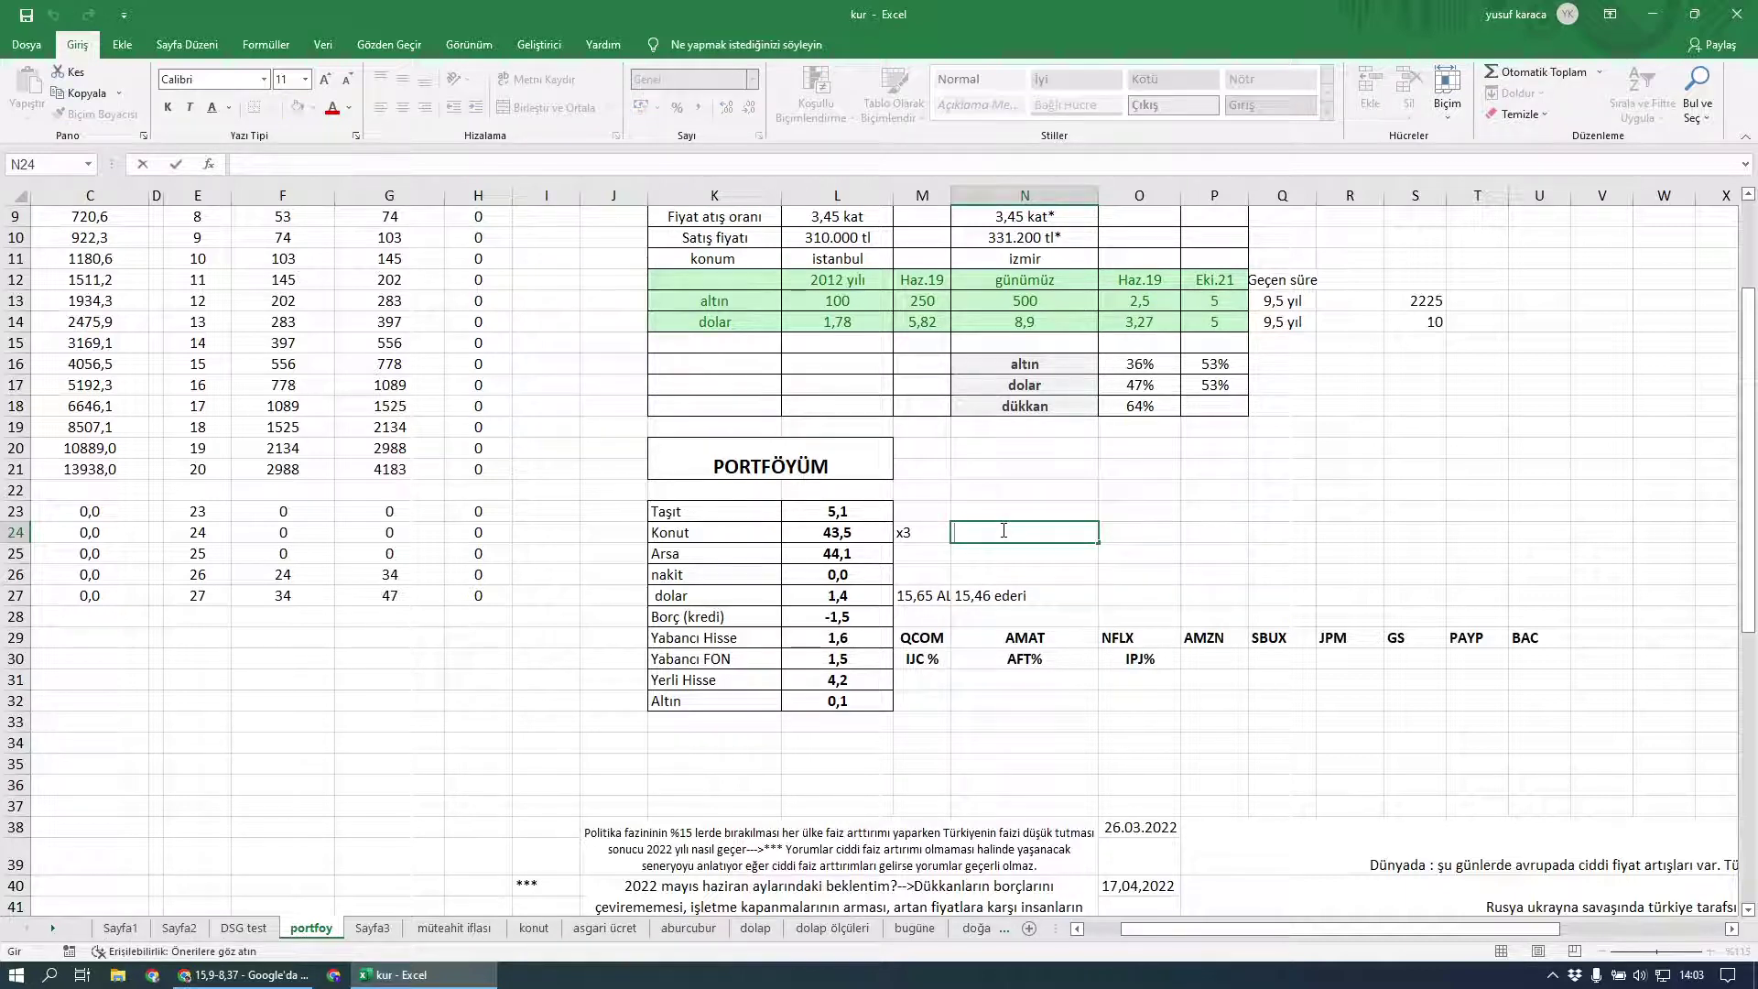
{"action": "type", "text": "mantıklı mı?"}
{"action": "left_click", "coordinate": [1007, 573]}
{"action": "left_click", "coordinate": [1017, 529]}
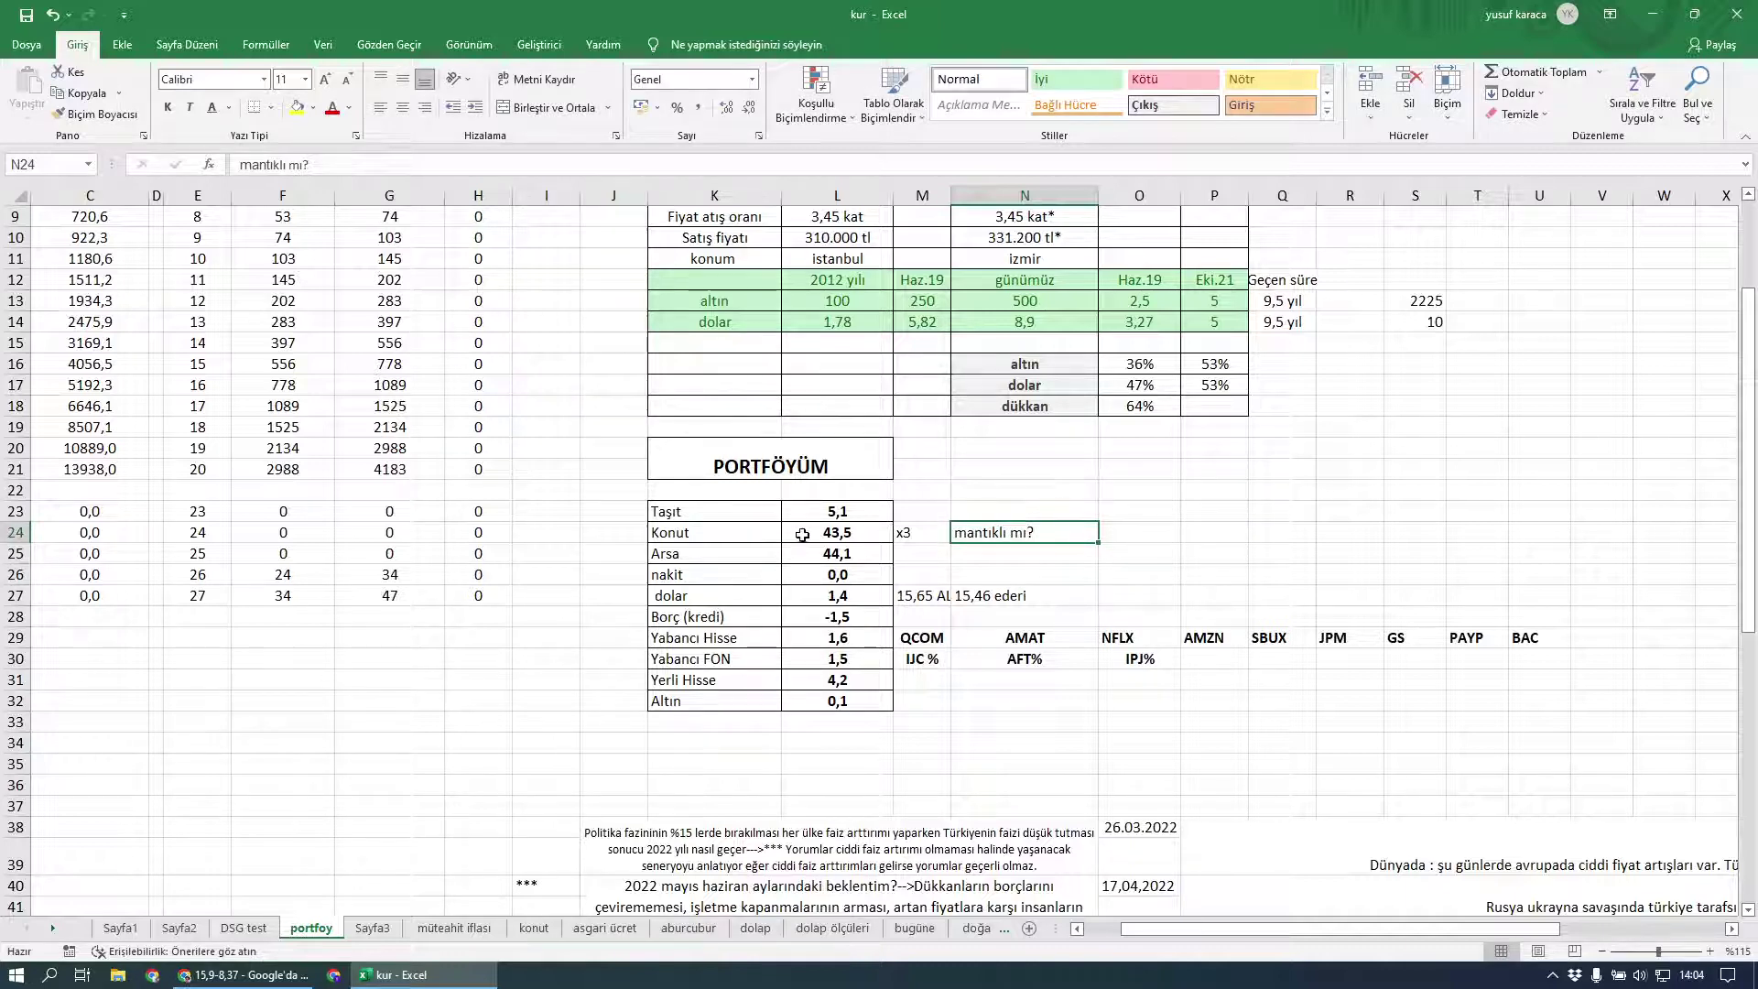
Step: Highlight the Konut and Arsa shares together and compare them with the x3 note
{"action": "left_click_drag", "start_coordinate": [833, 535], "coordinate": [828, 552]}
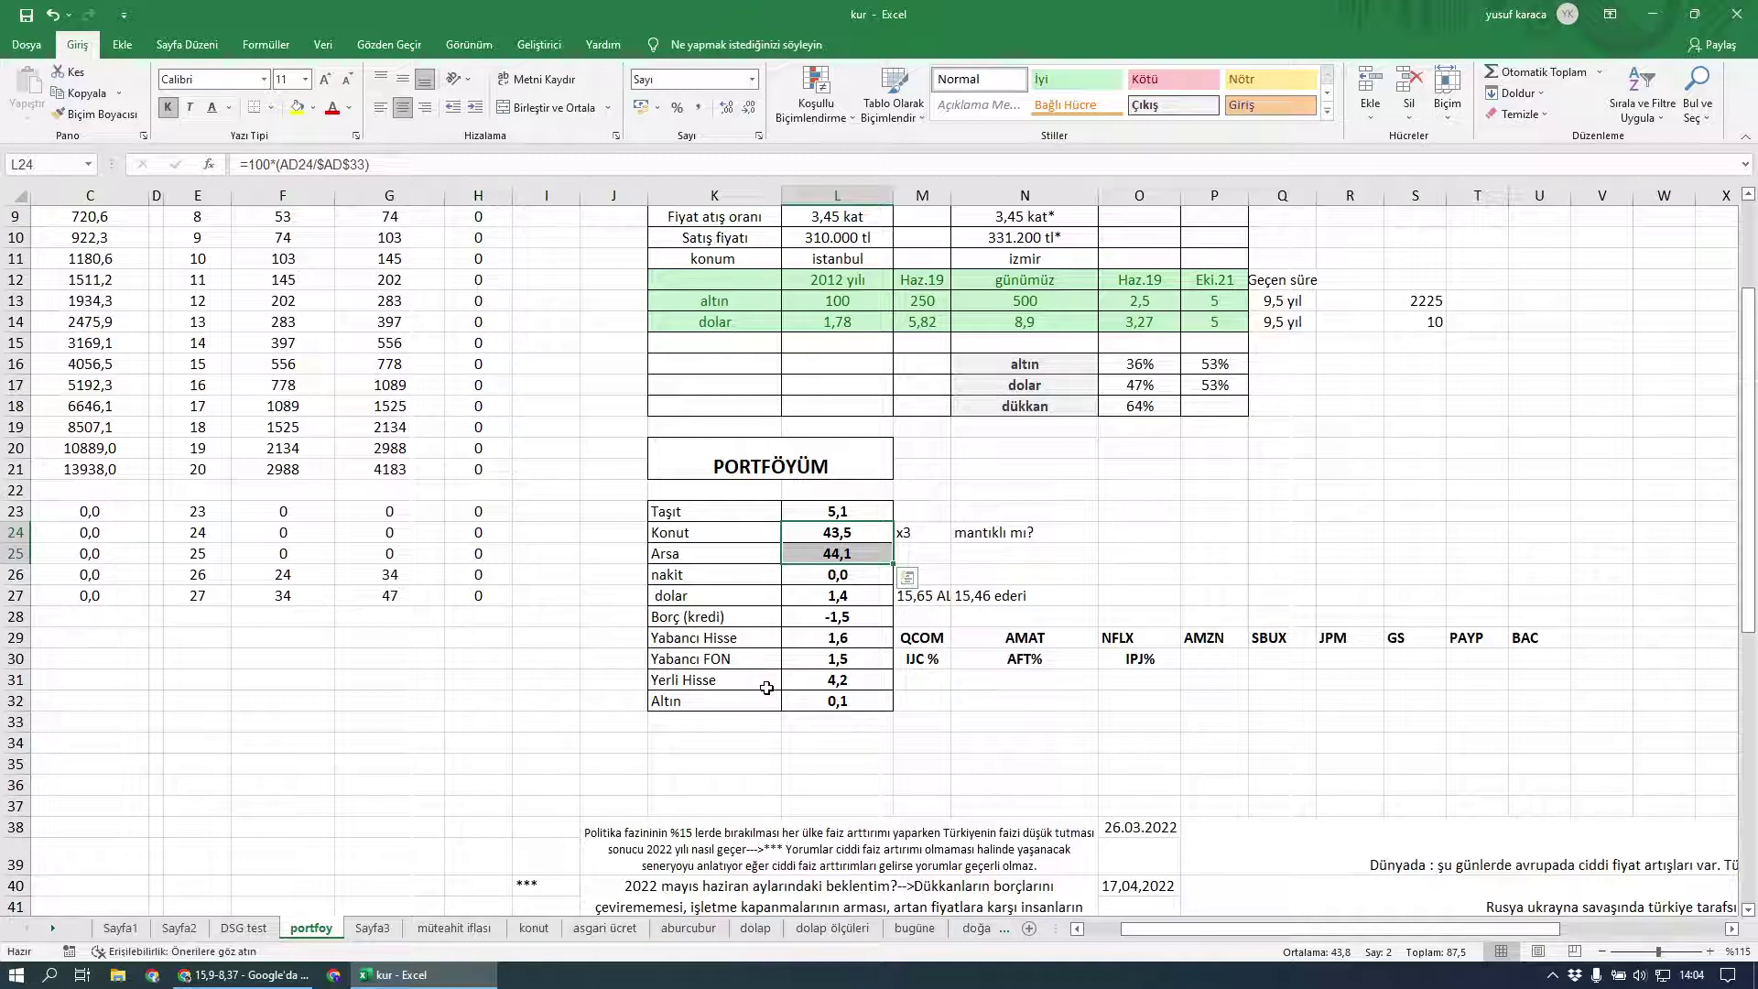
{"action": "left_click", "coordinate": [938, 529]}
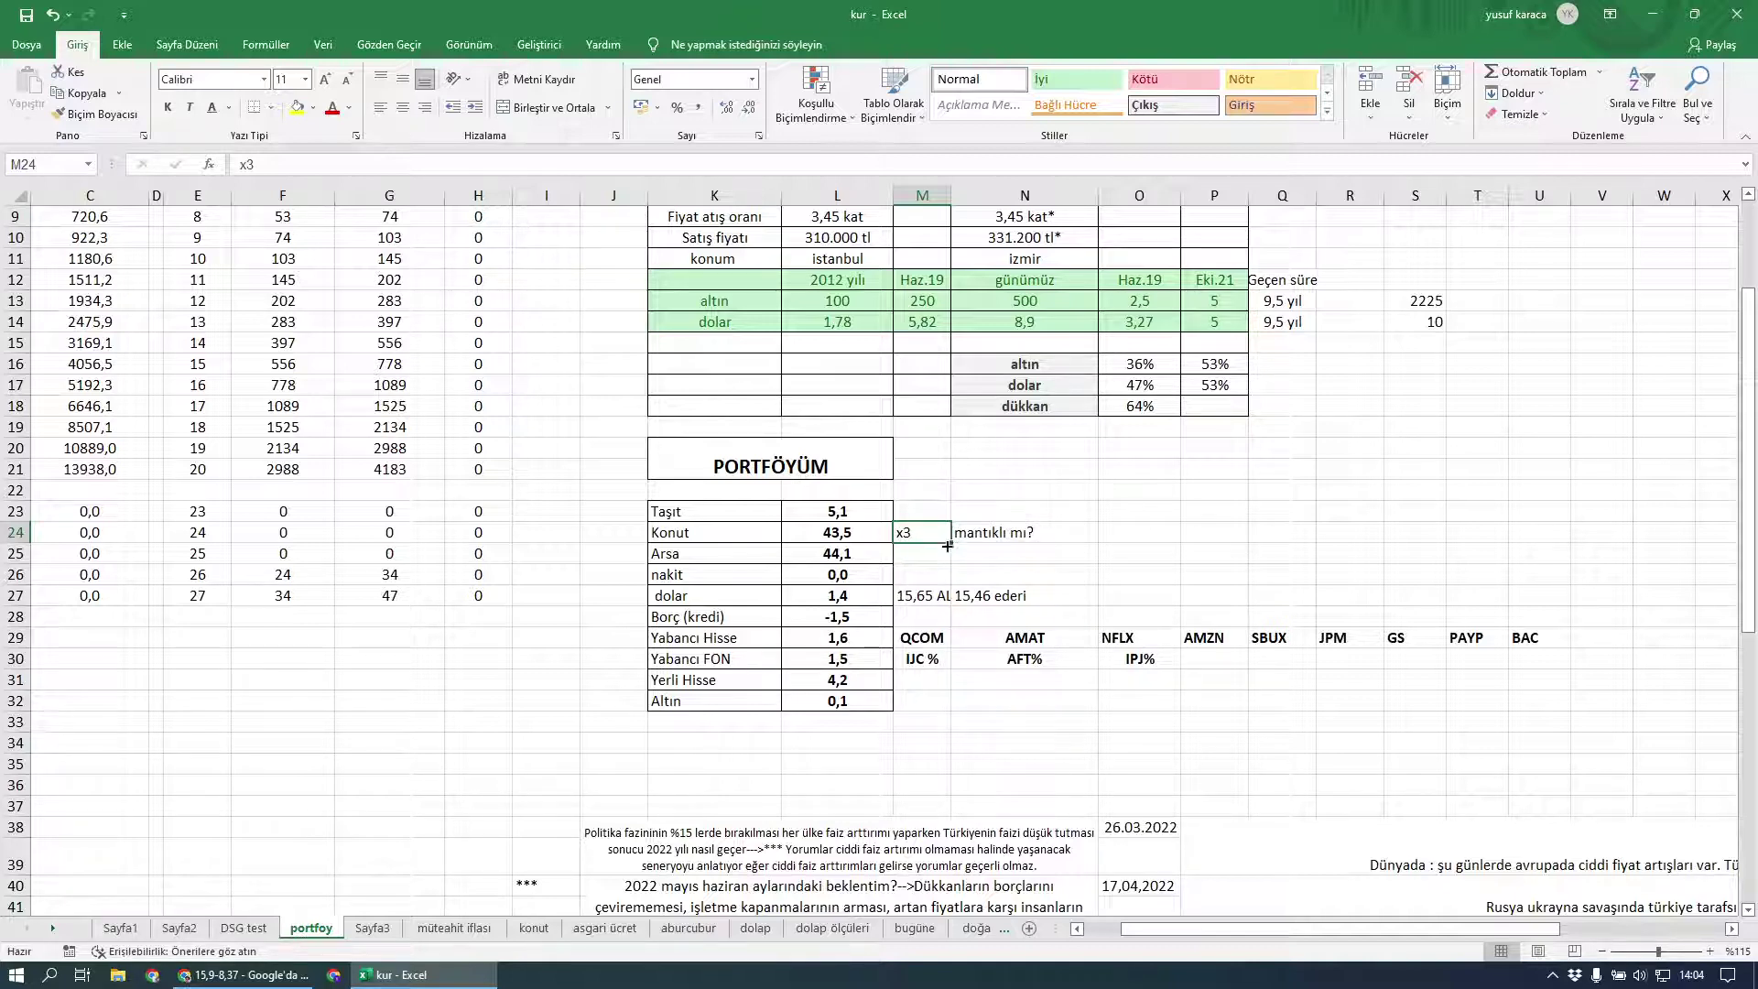
{"action": "left_click", "coordinate": [835, 535]}
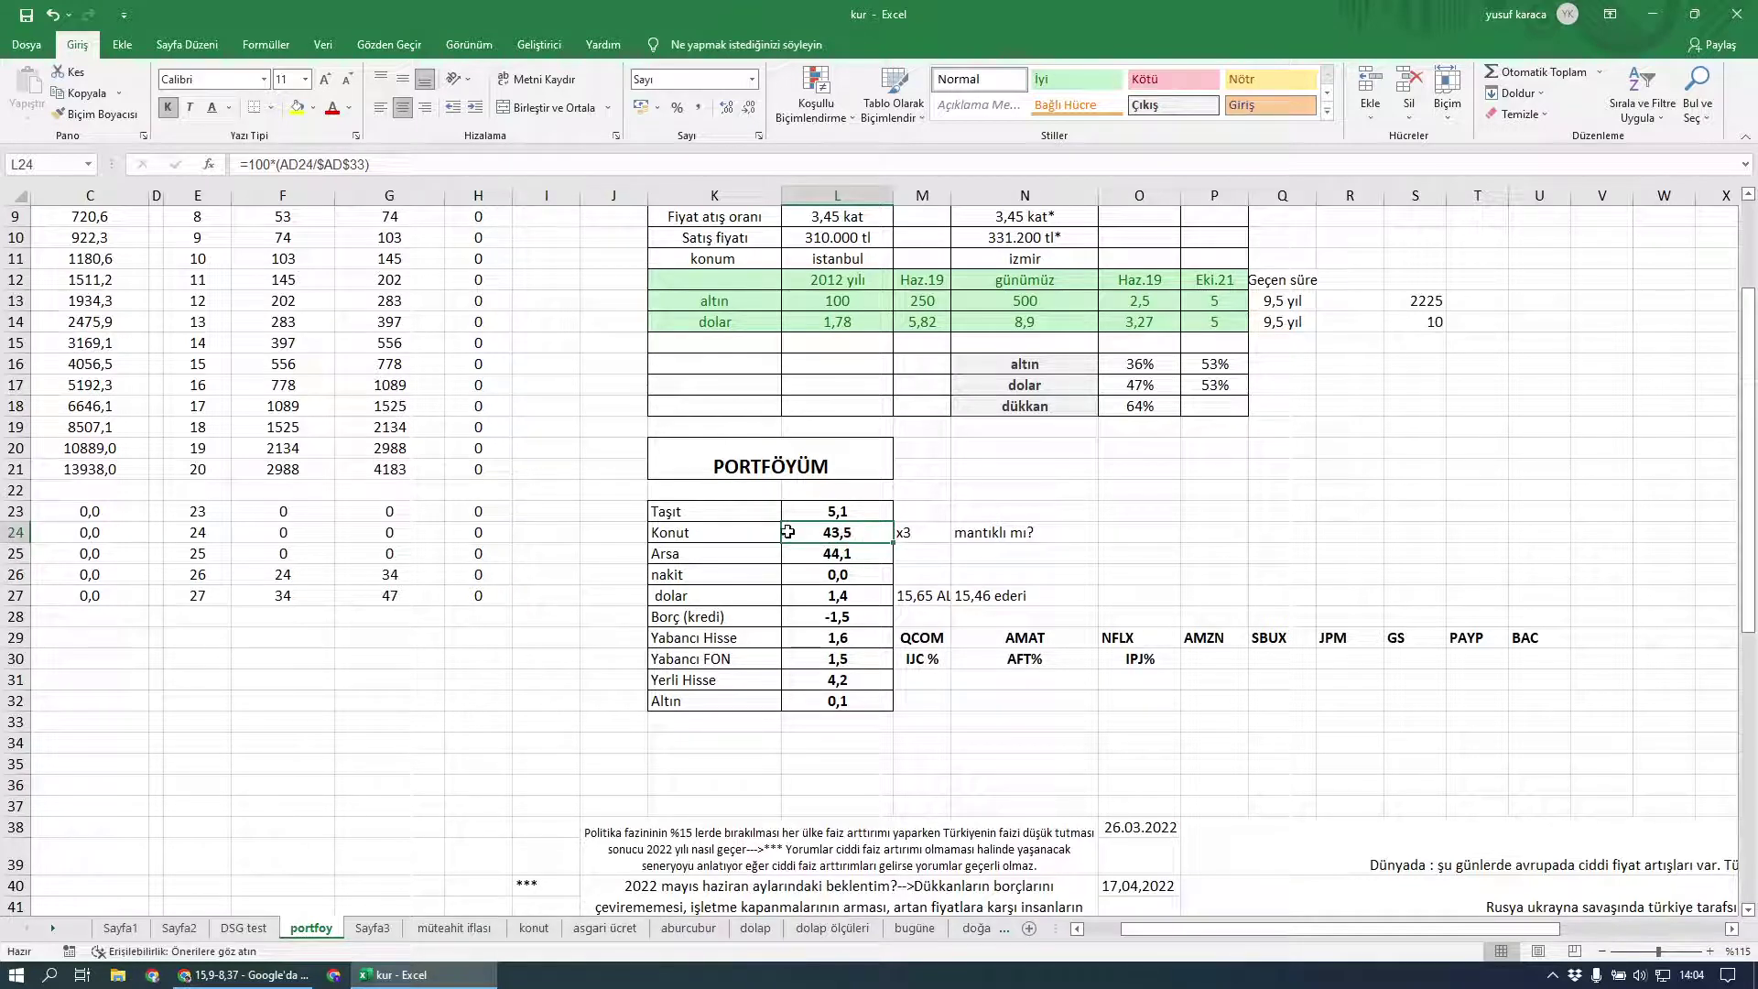
{"action": "key", "text": "shift+Down"}
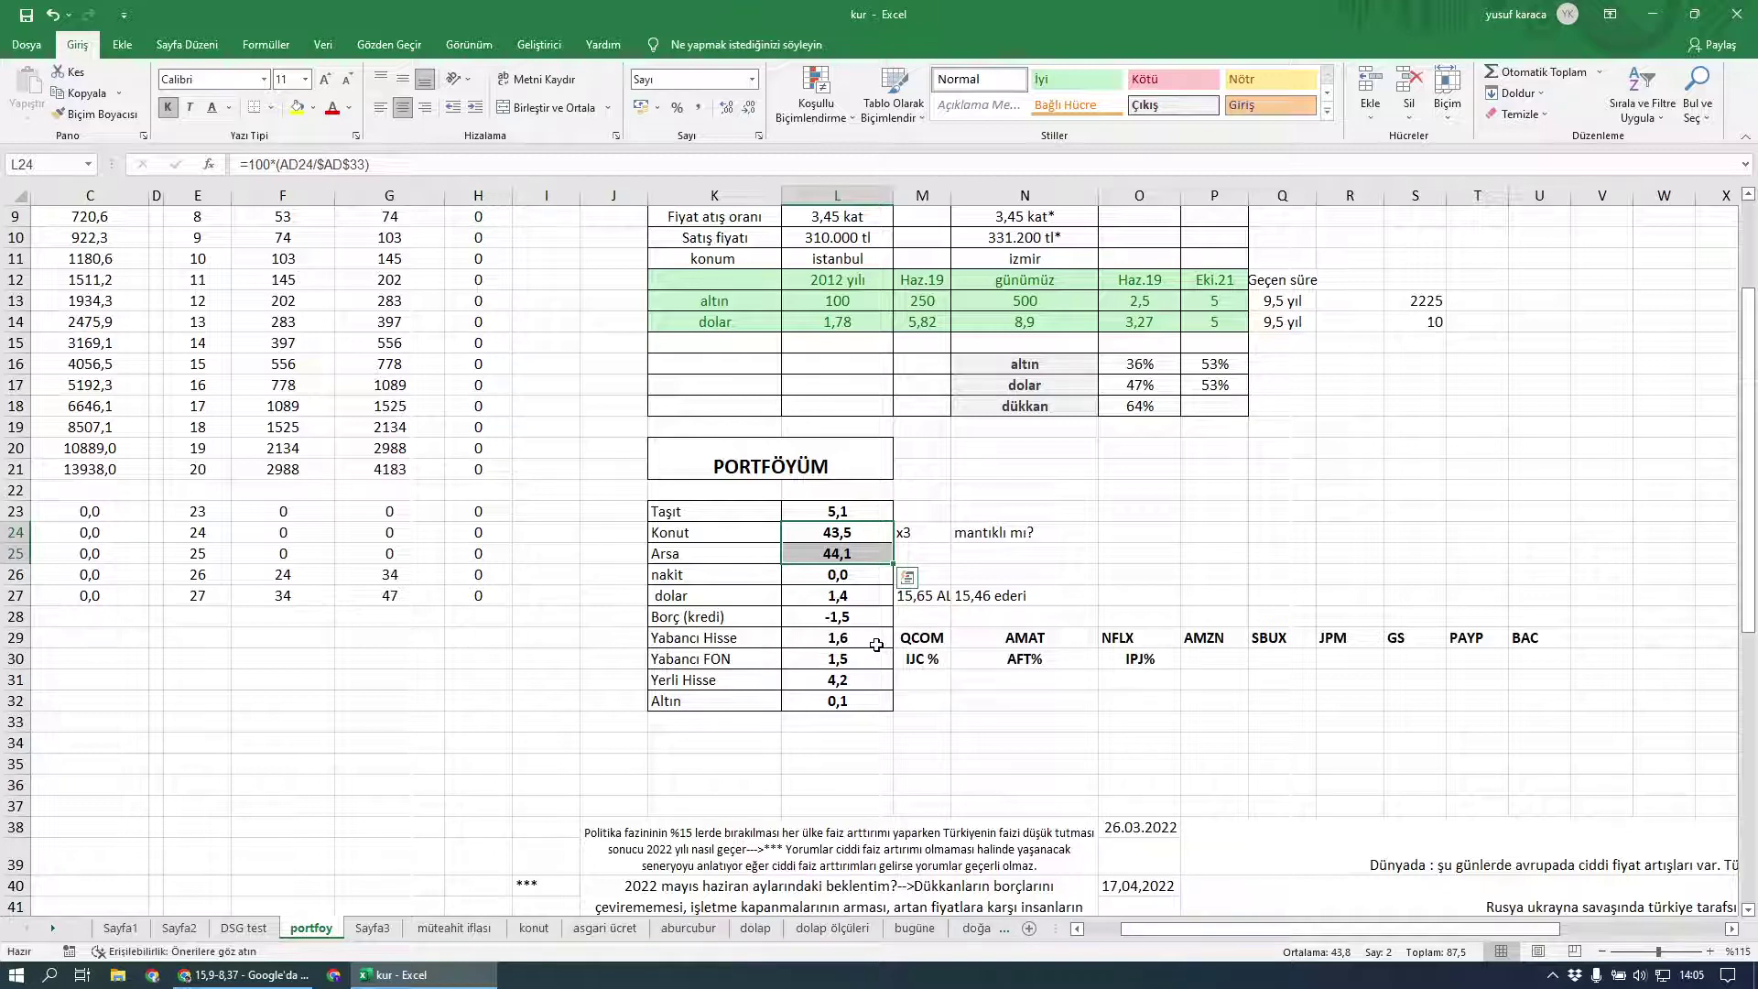
Step: Point out the Yabancı Hisse, dolar and Yabancı FON entries and highlight the foreign stock tickers from QCOM to PAYP
{"action": "left_click", "coordinate": [699, 641]}
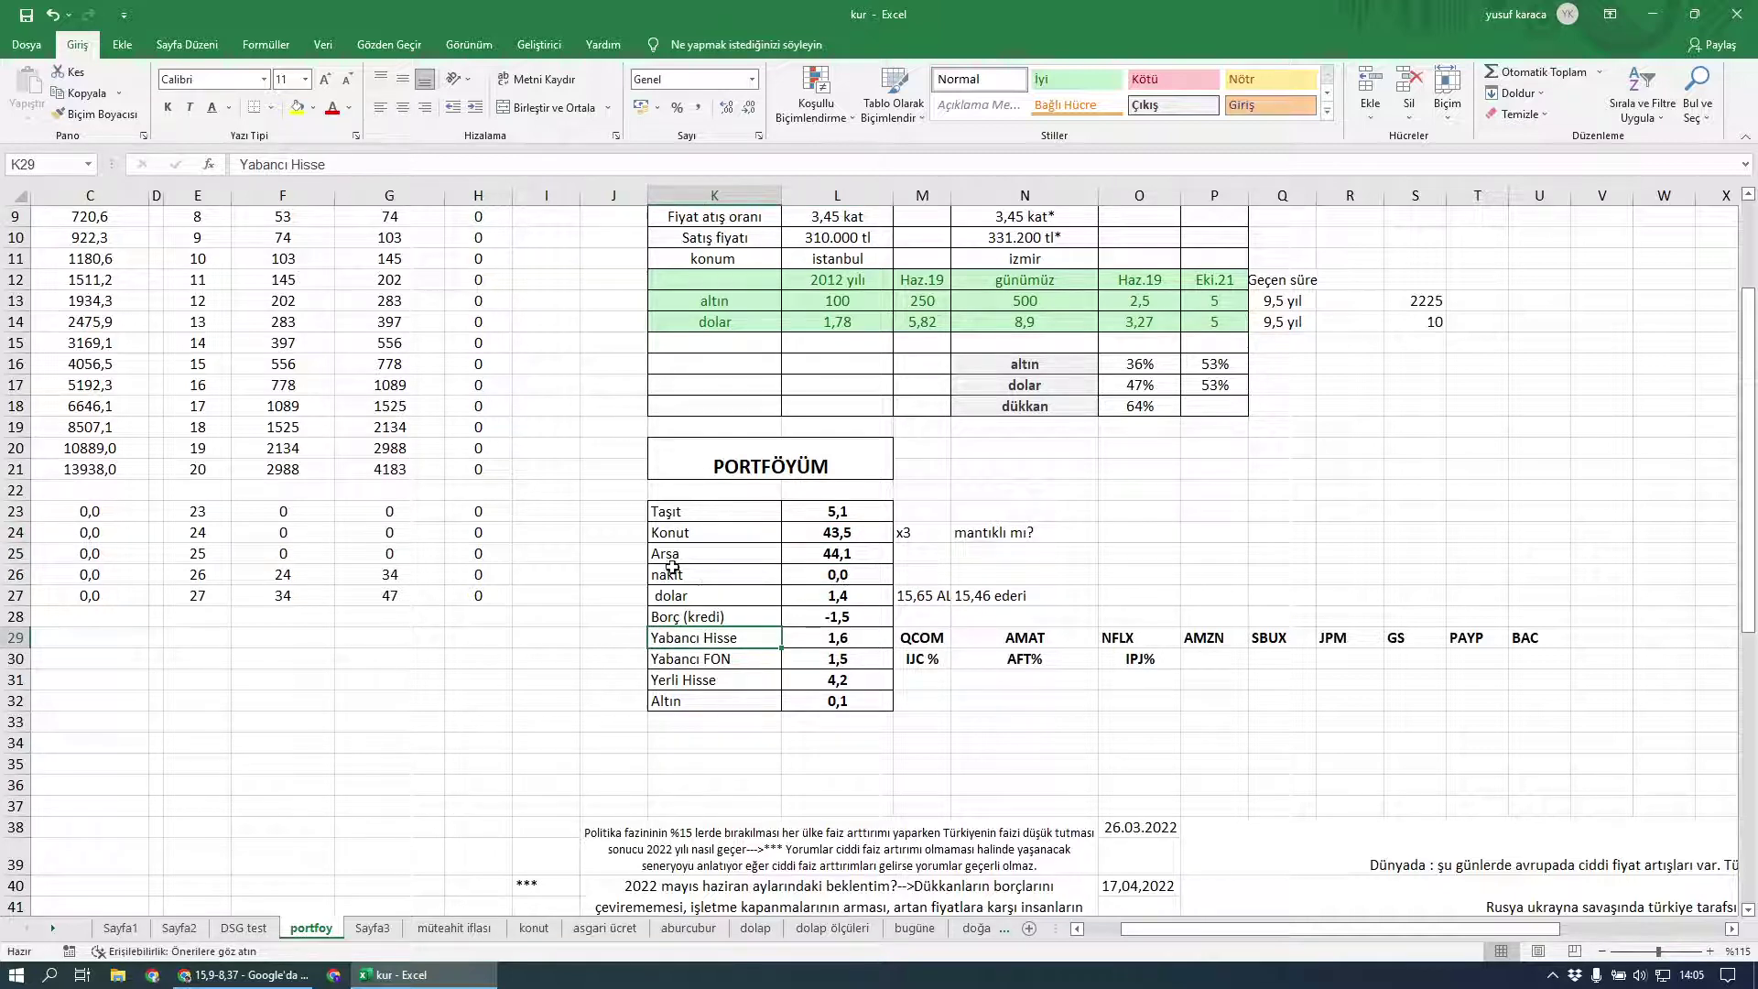
{"action": "left_click", "coordinate": [806, 595]}
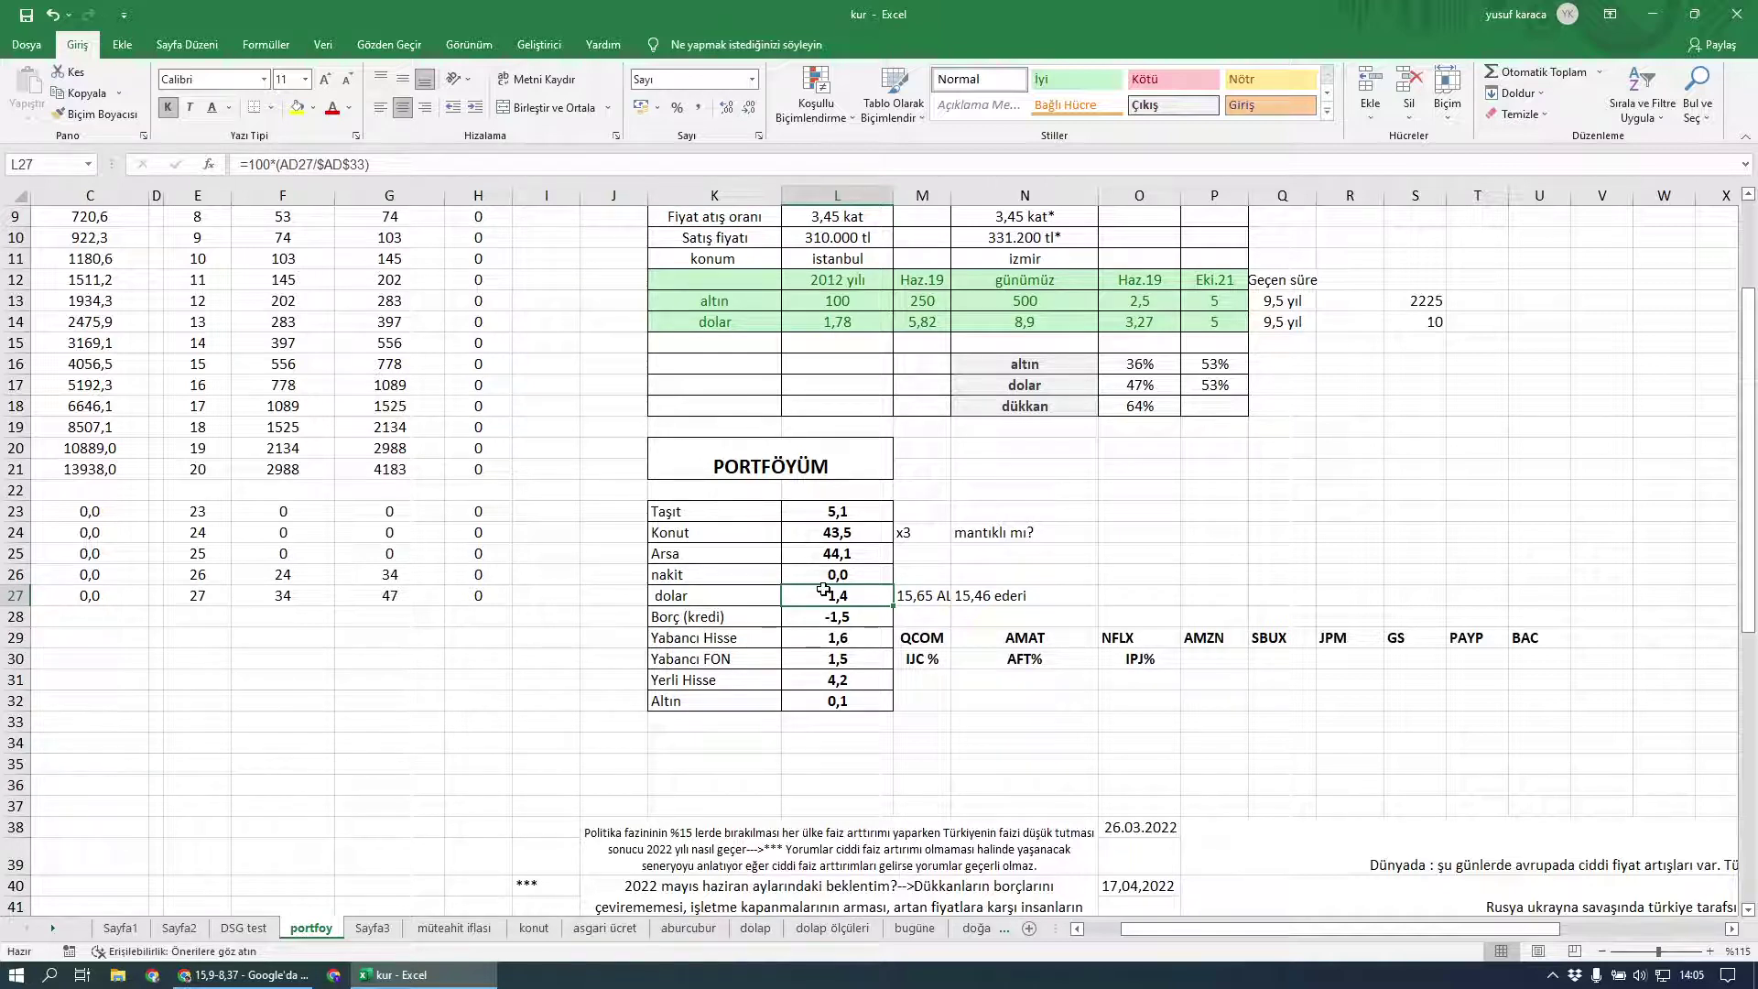
{"action": "left_click", "coordinate": [700, 643]}
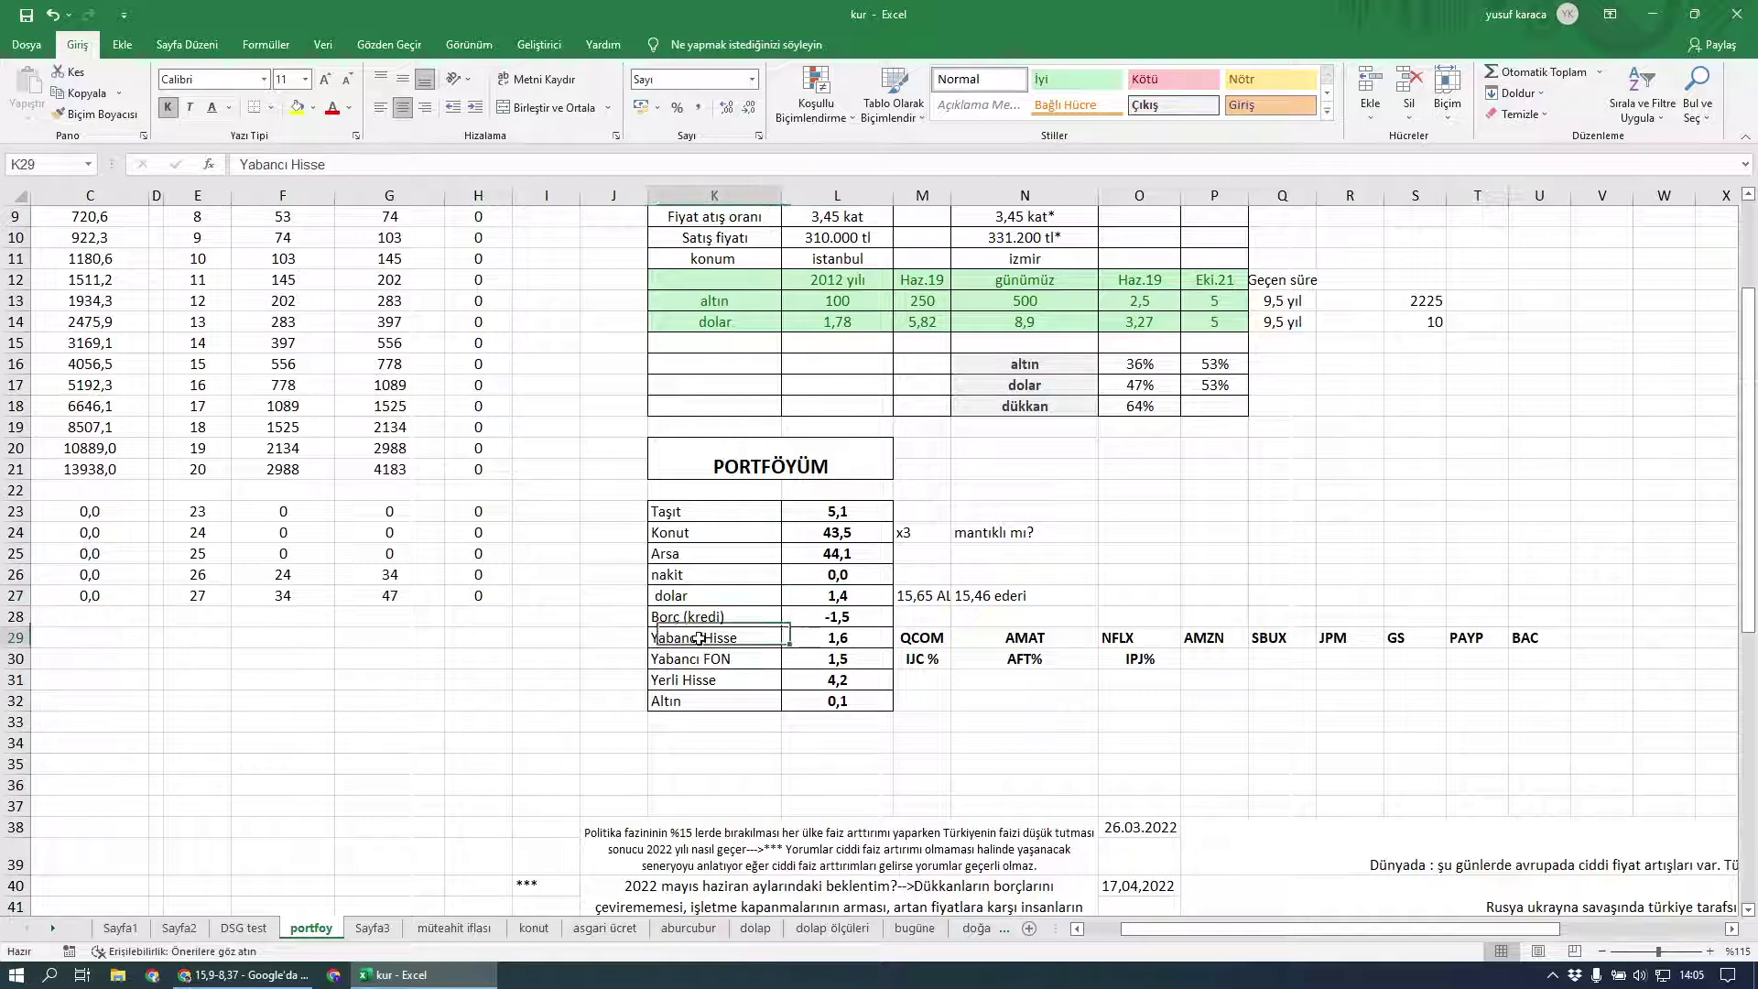
{"action": "left_click", "coordinate": [689, 661]}
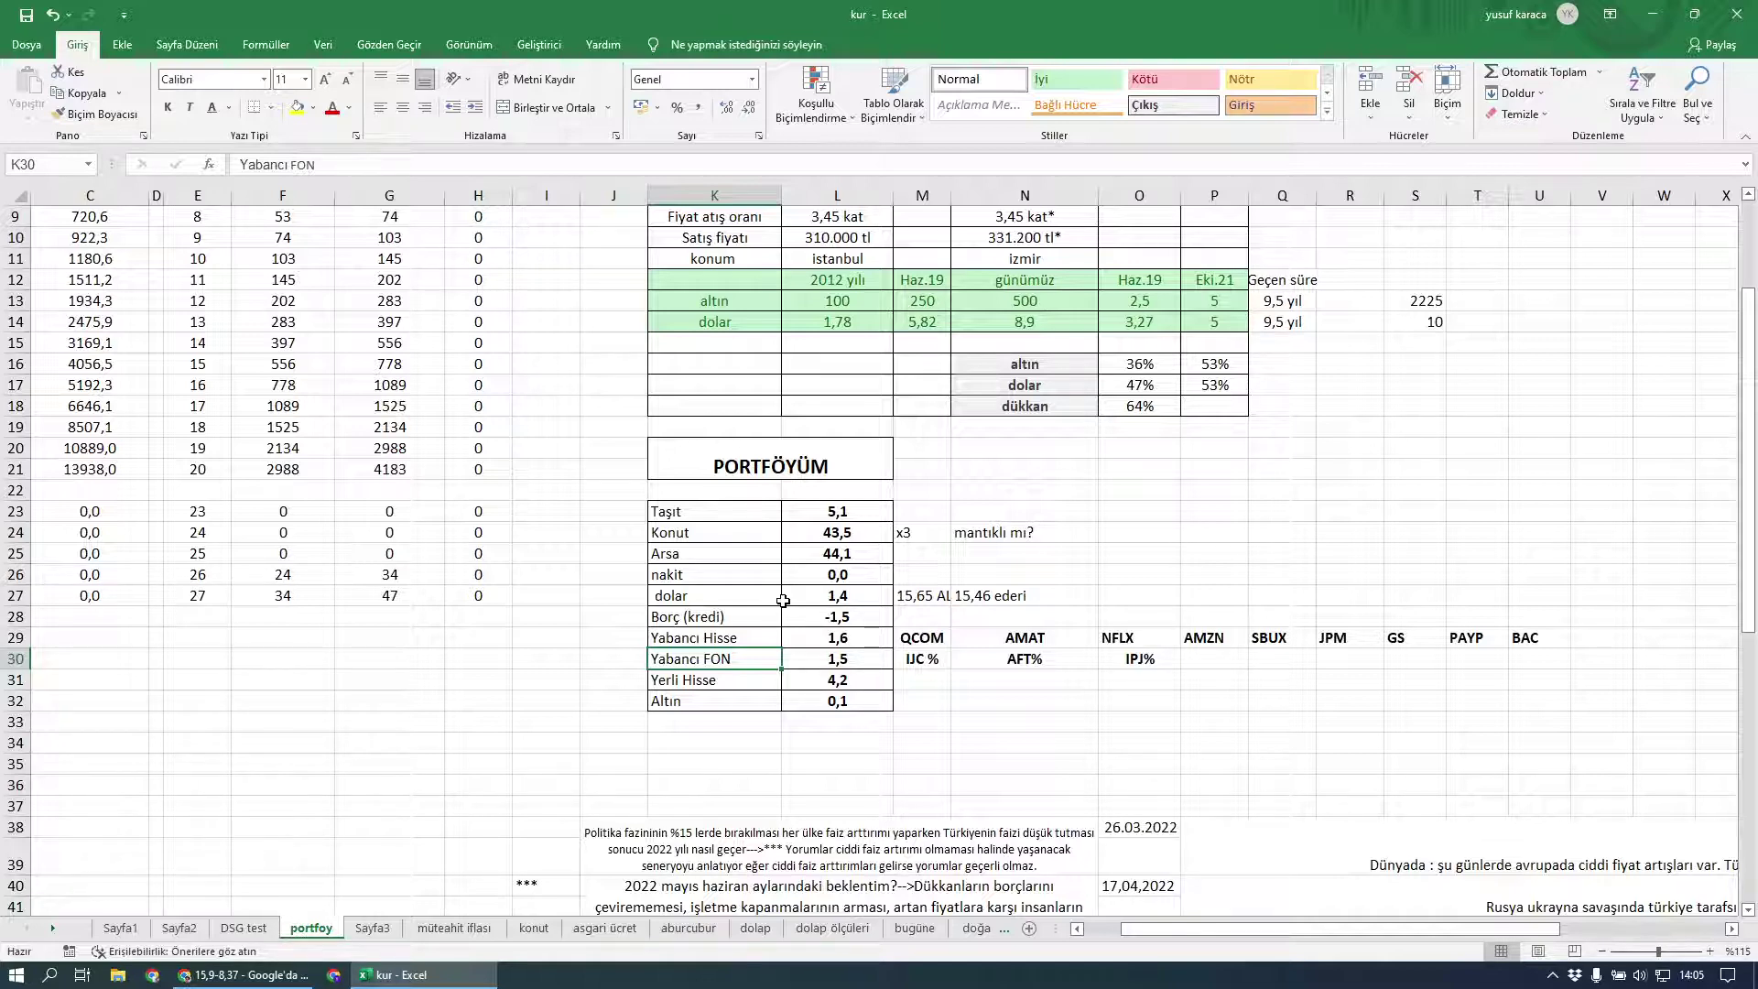
{"action": "left_click_drag", "start_coordinate": [923, 638], "coordinate": [1474, 635]}
{"action": "left_click", "coordinate": [986, 652]}
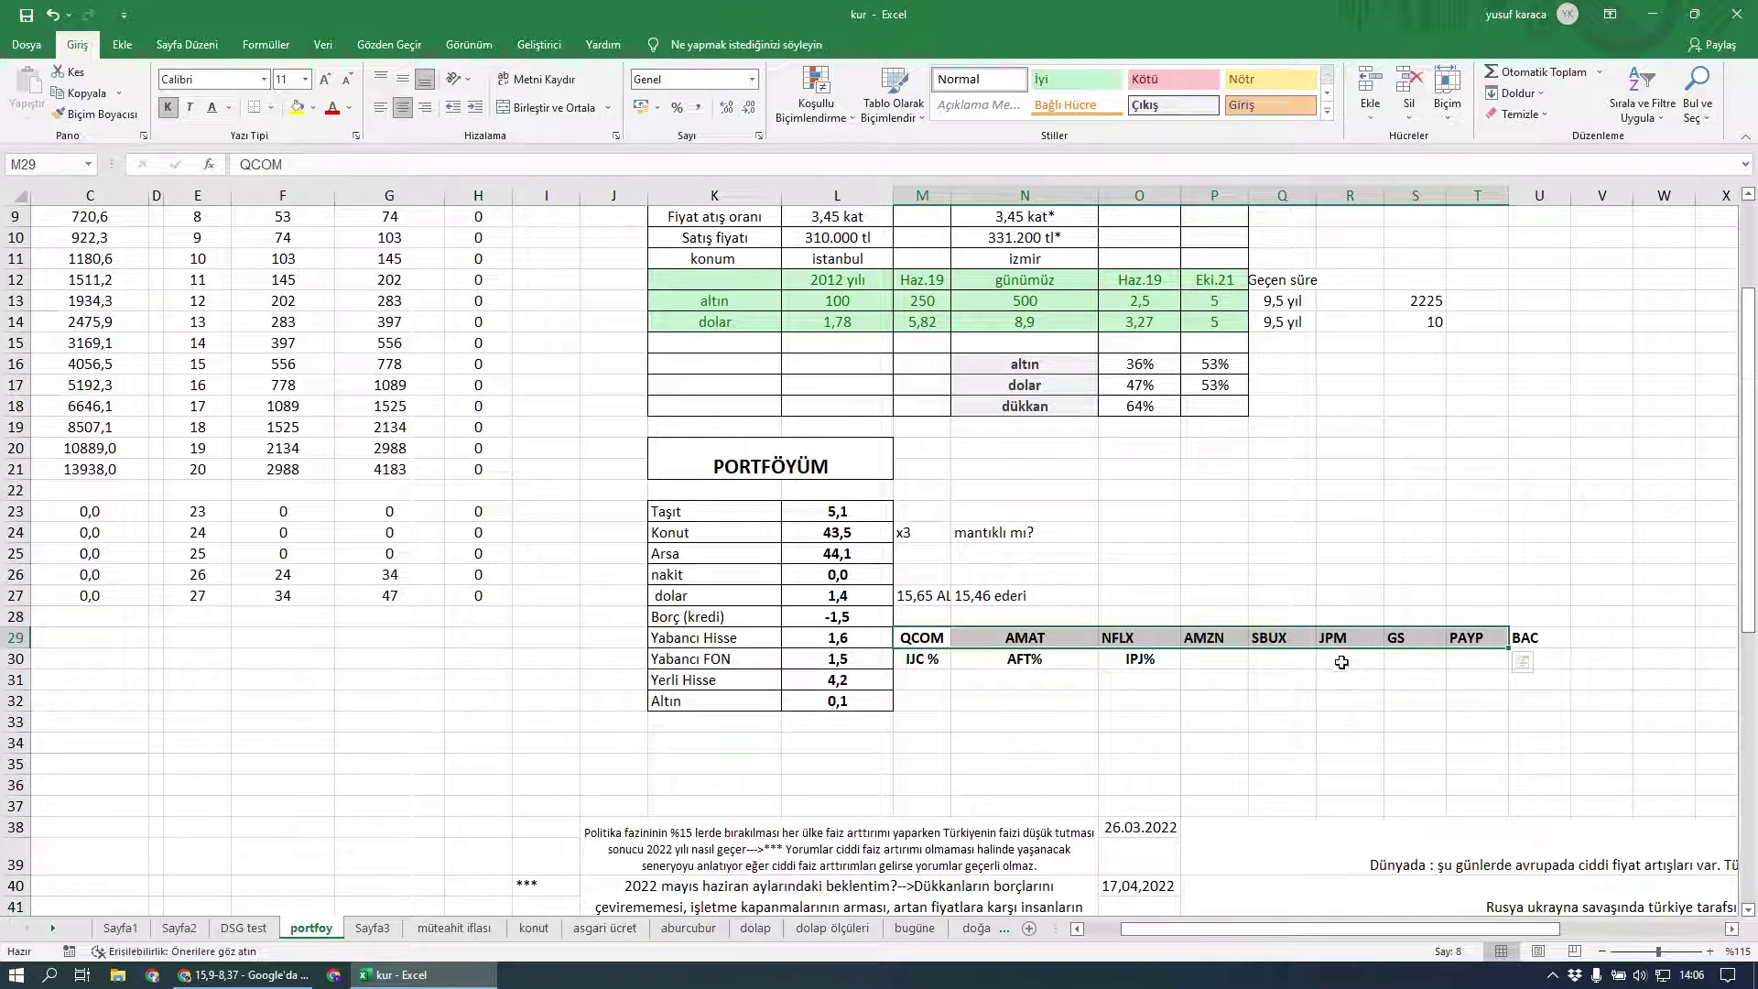